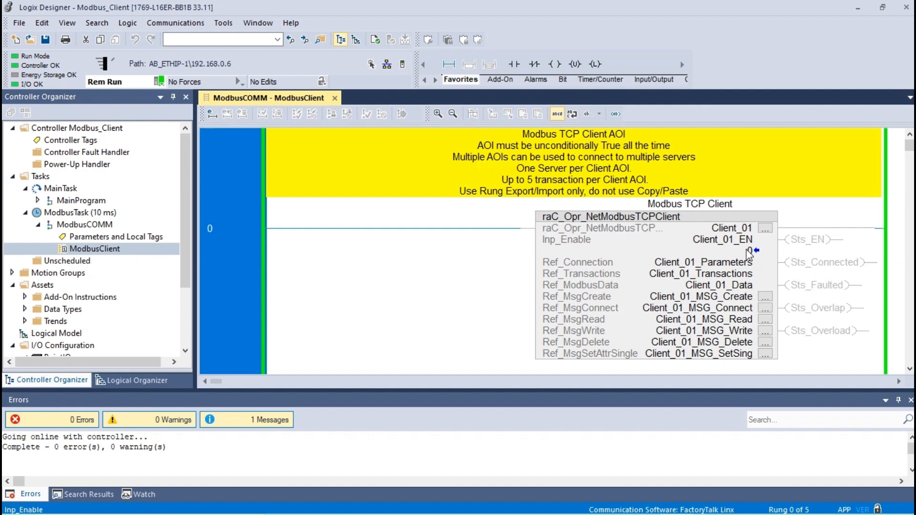
Step: Switch from Logix Designer to a newly launched GX Works3 window and maximize it
mouse_move(749, 254)
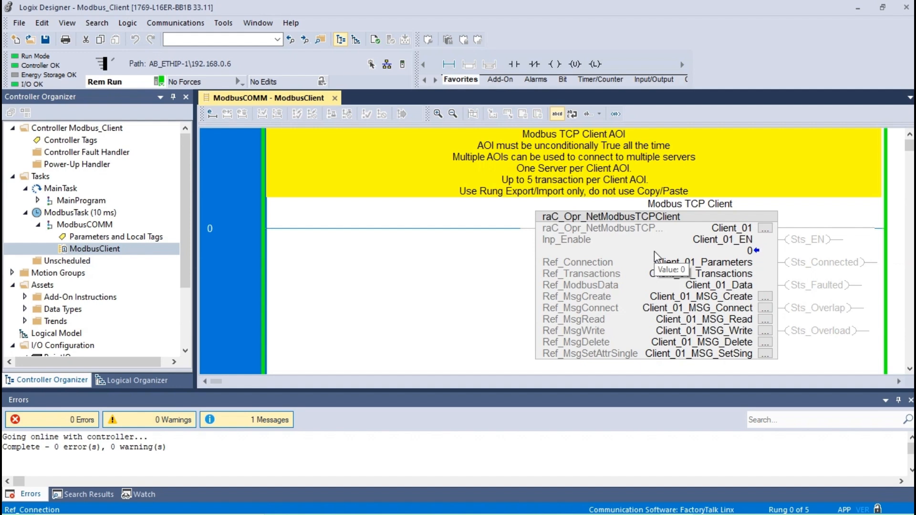
left_click(909, 372)
left_click(909, 372)
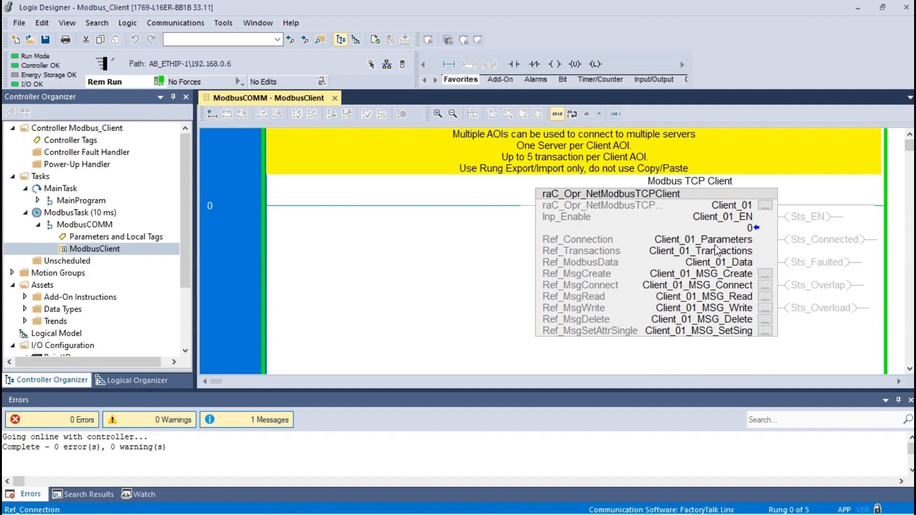
left_click(865, 9)
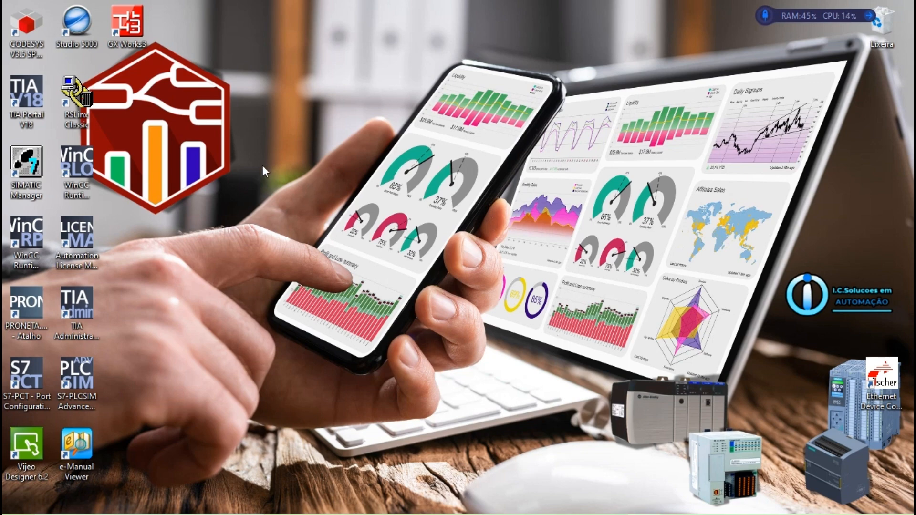
left_click(134, 25)
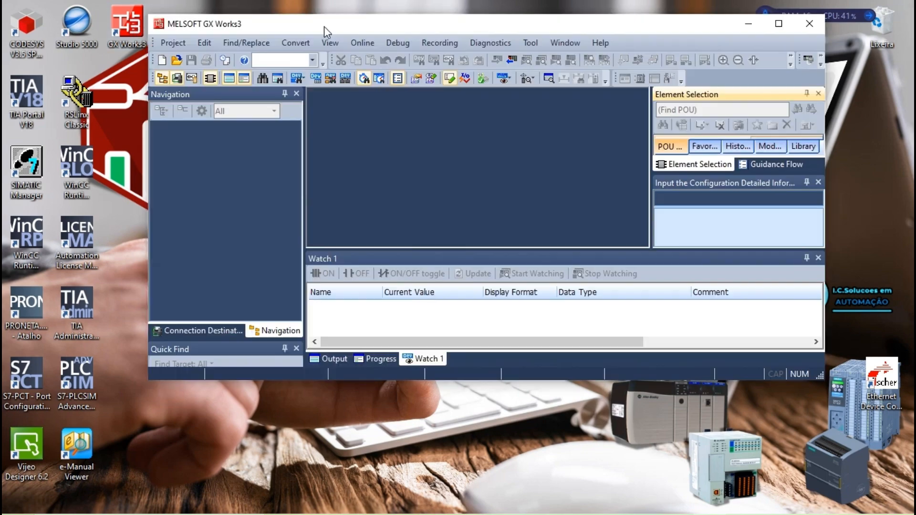
left_click_drag(324, 26, 165, 24)
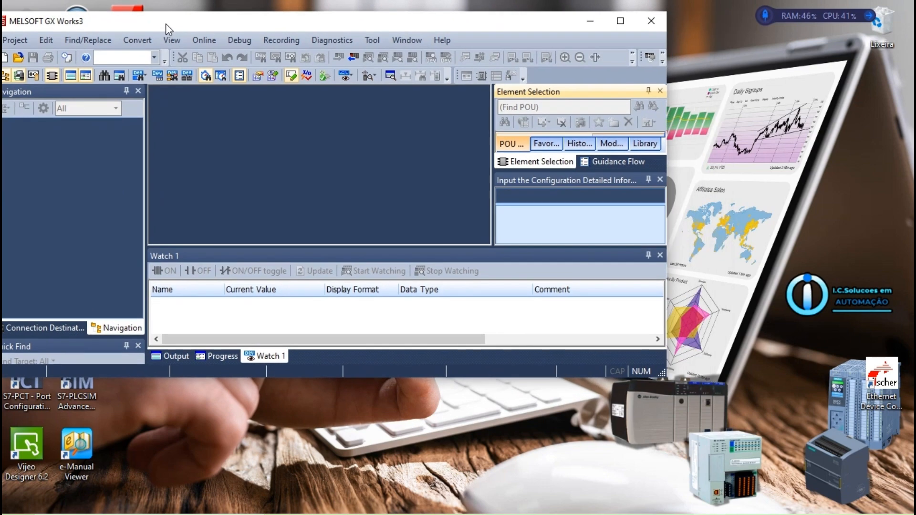
left_click(619, 21)
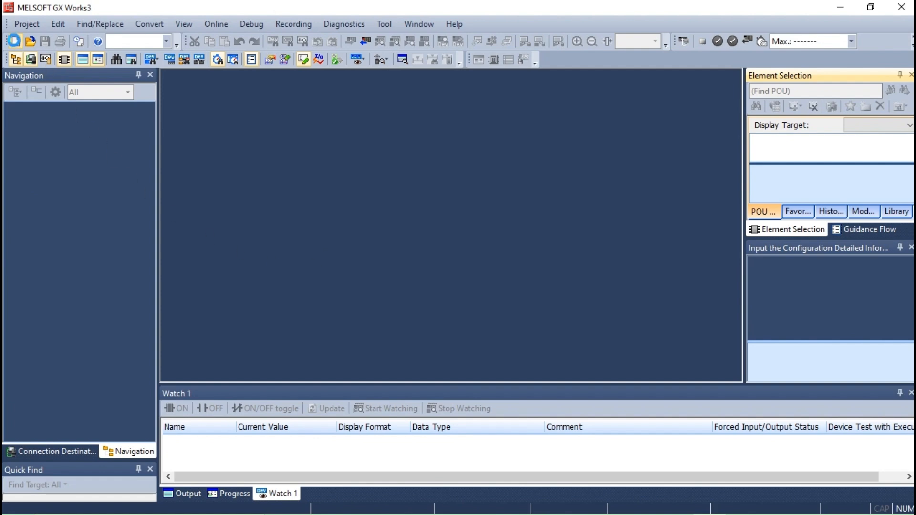
Step: Create a new project with series FX5CPU, type FX5U and program language Ladder, accepting the default module settings
left_click(14, 41)
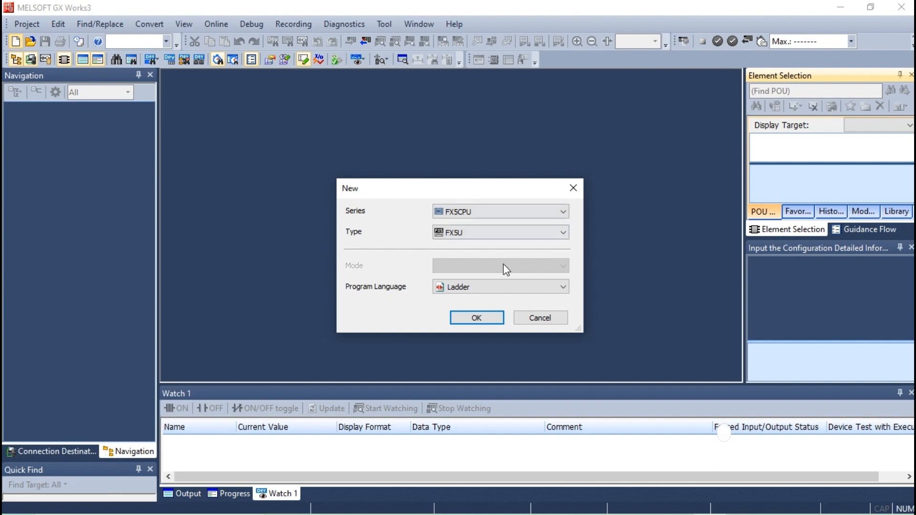
left_click(562, 212)
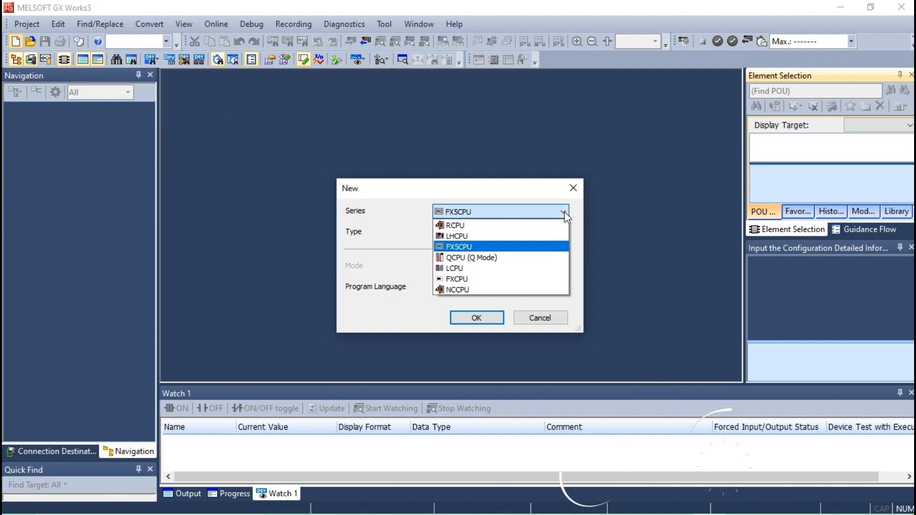
left_click(474, 247)
left_click(491, 233)
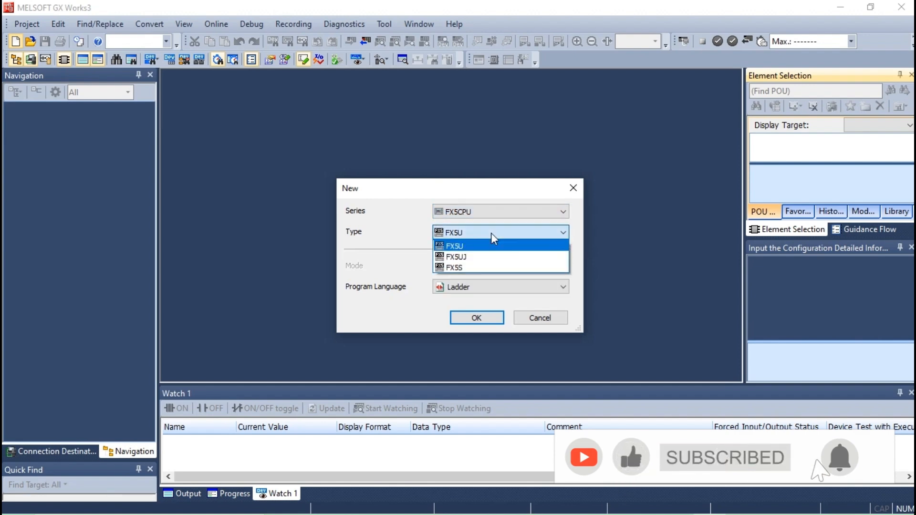
left_click(485, 245)
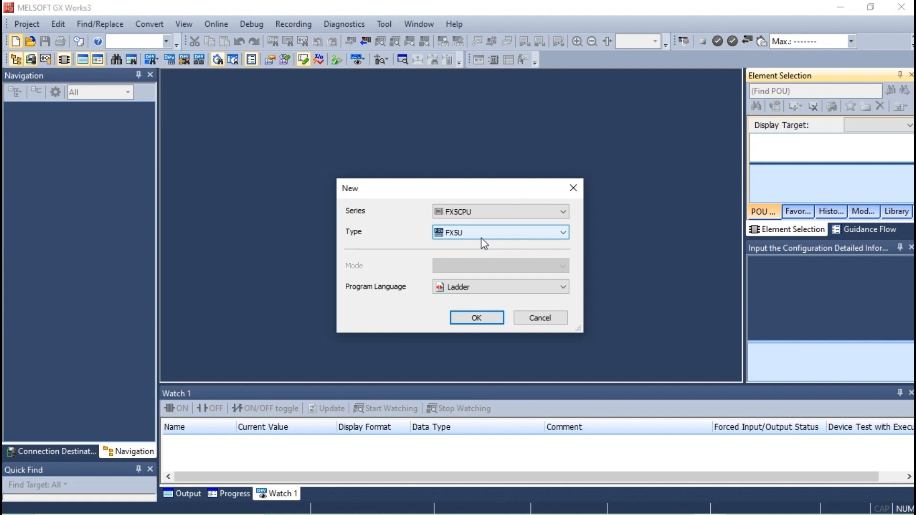
left_click(478, 318)
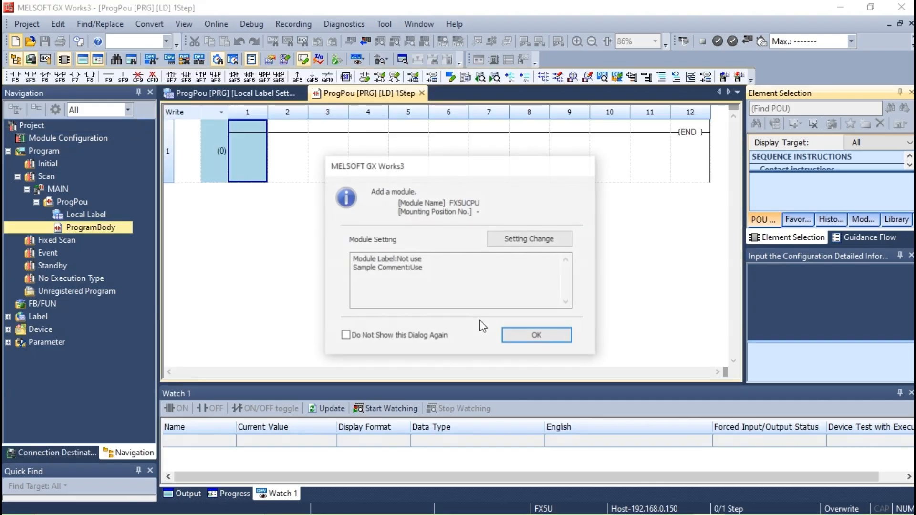
left_click(527, 337)
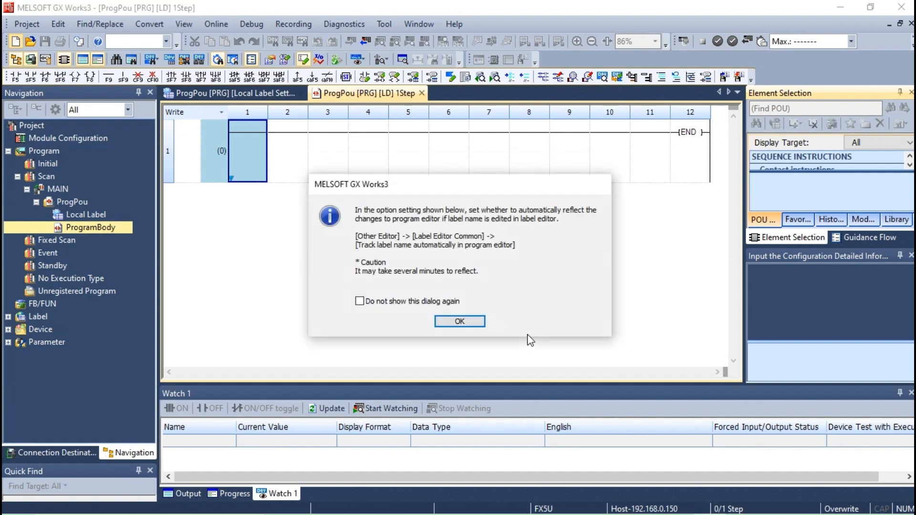
left_click(460, 321)
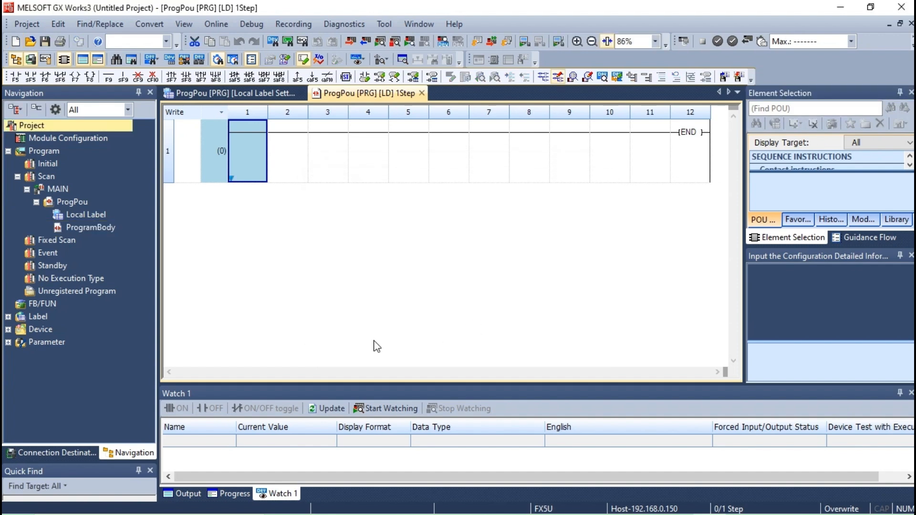
Step: In the module configuration, change the CPU model to FX5UC-32MT/D
double_click(71, 139)
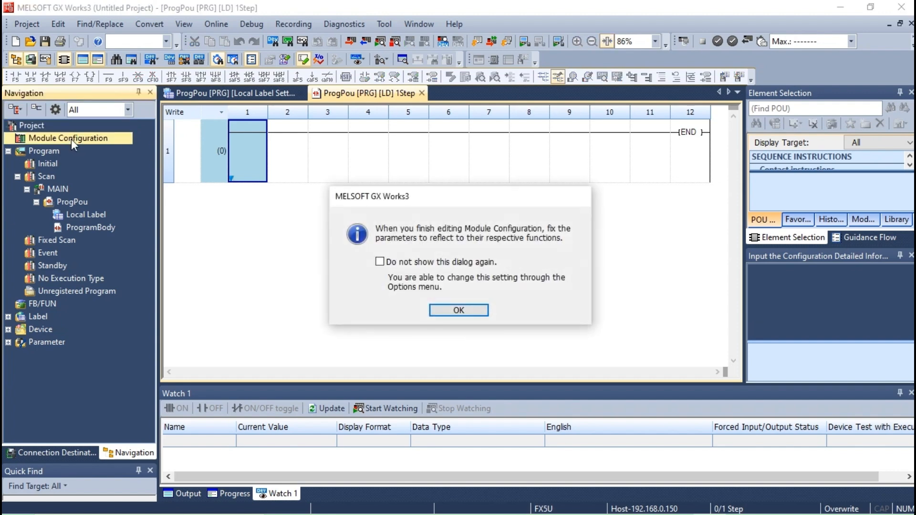
left_click(459, 311)
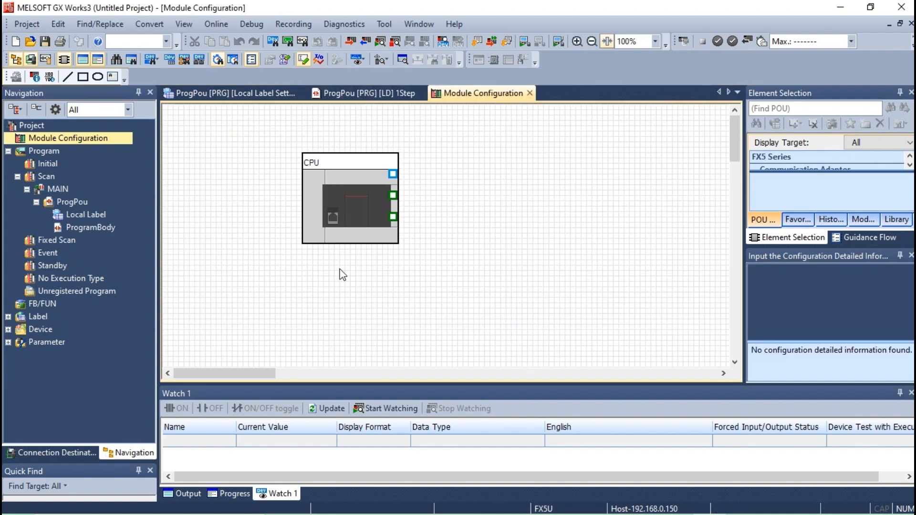
left_click(361, 204)
right_click(362, 204)
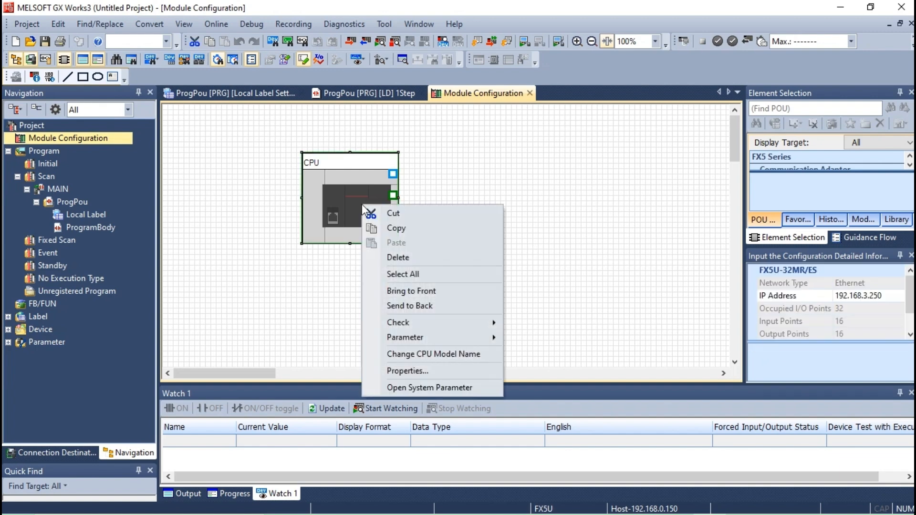
left_click(436, 355)
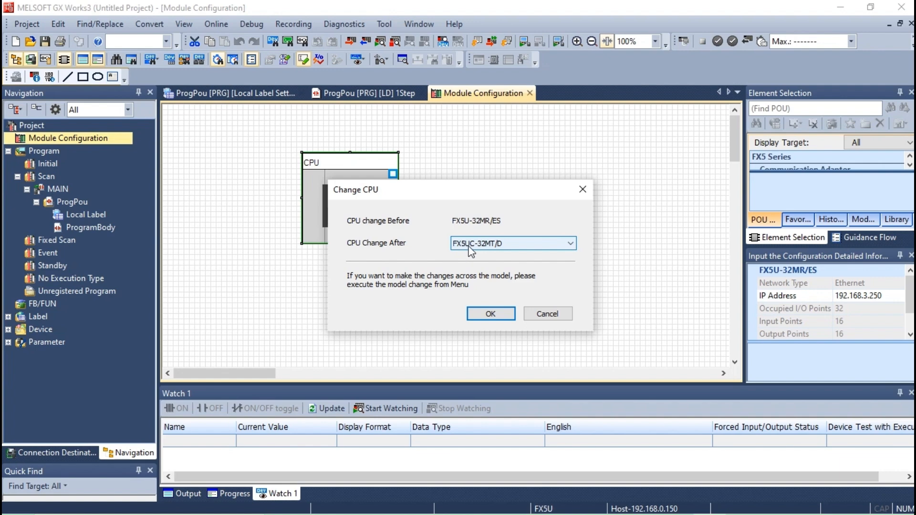
left_click(535, 248)
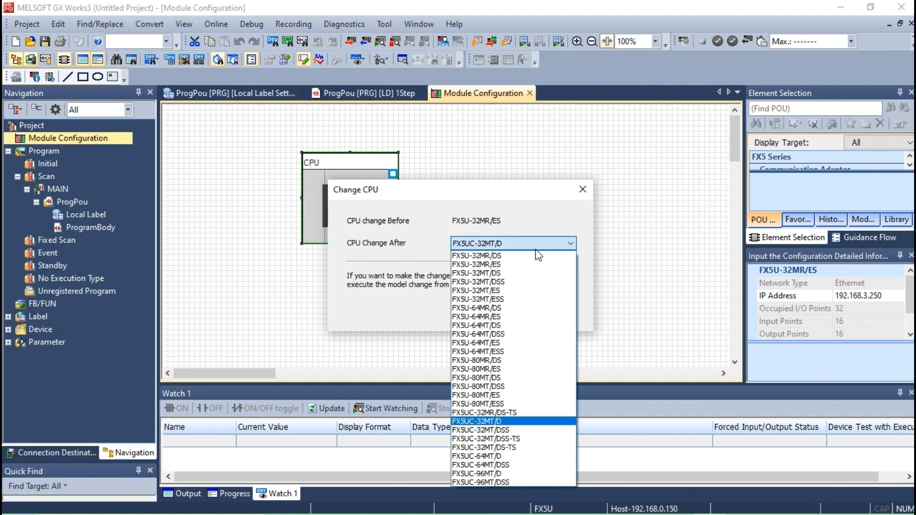
left_click(501, 423)
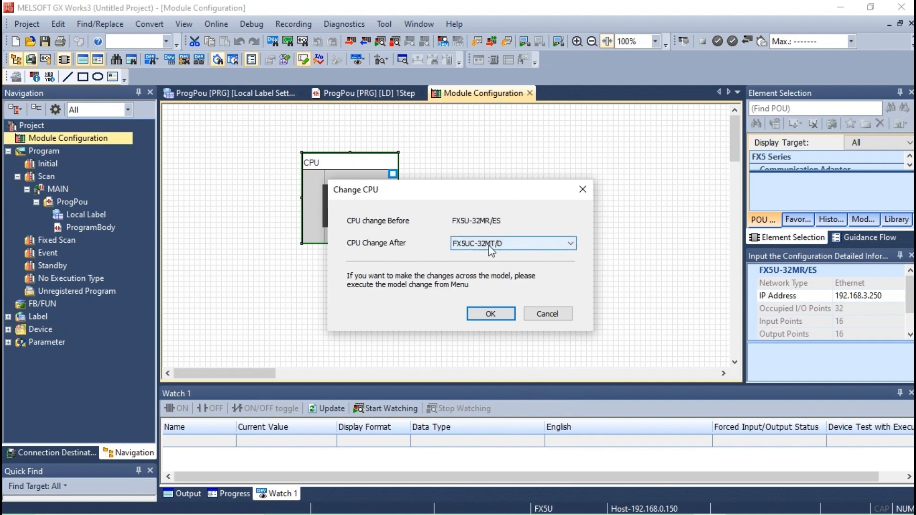
left_click(490, 314)
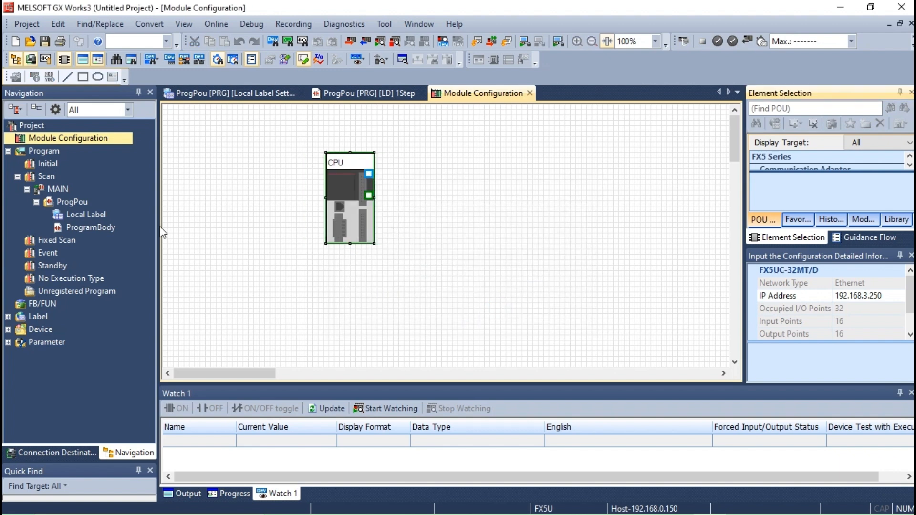
left_click(352, 209)
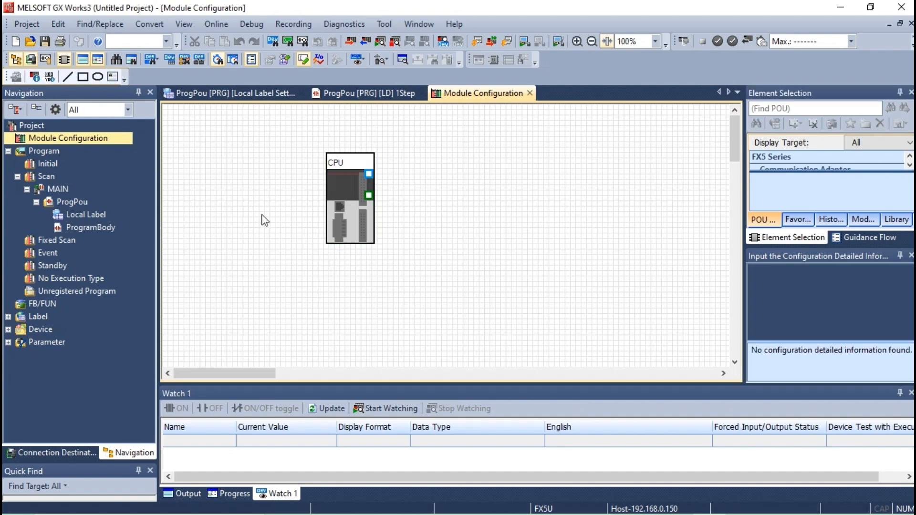
Step: Open the Ethernet Port module parameters of the FX5UCPU
left_click(8, 343)
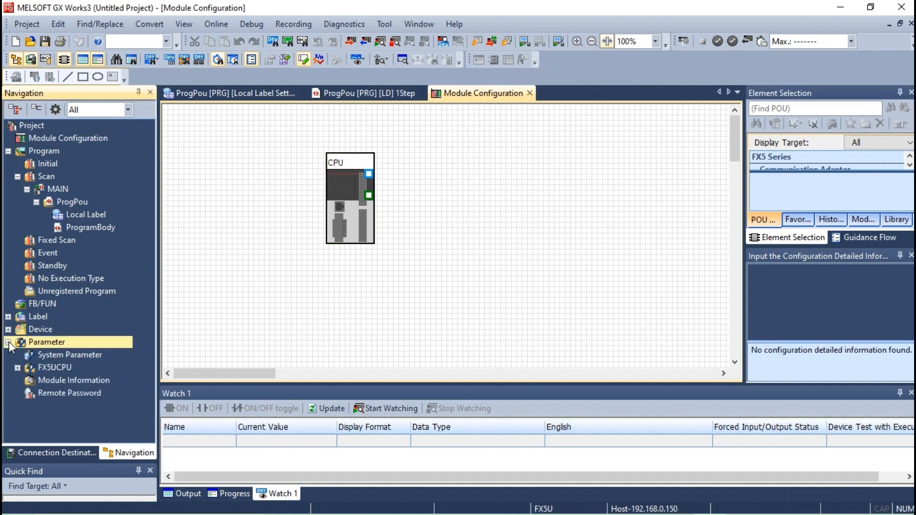
left_click(18, 368)
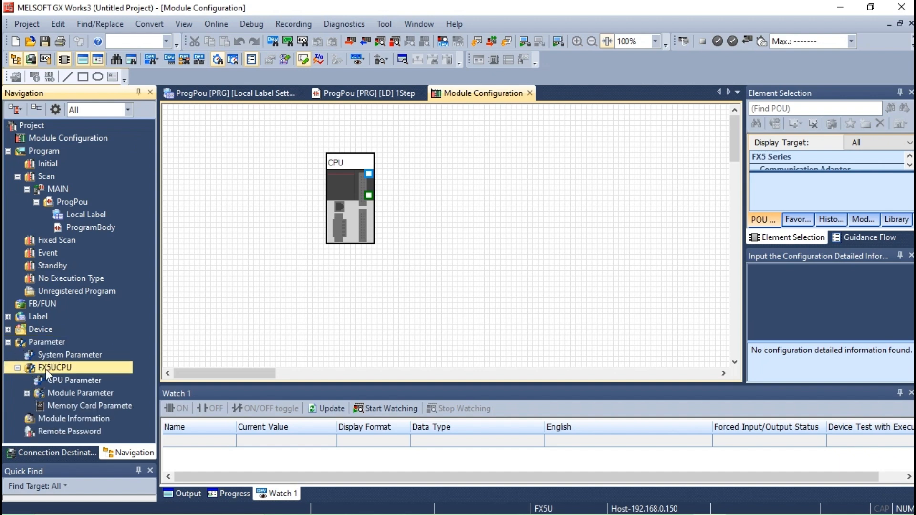
left_click(27, 393)
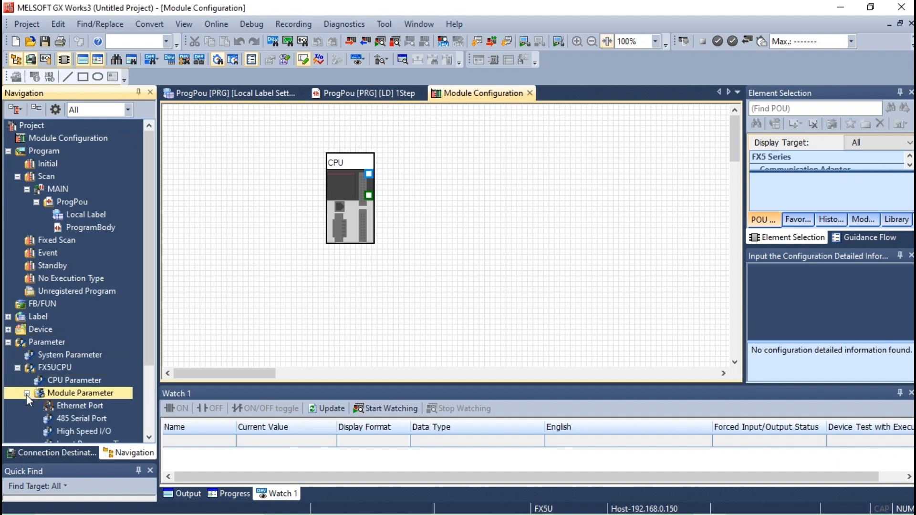
left_click(76, 407)
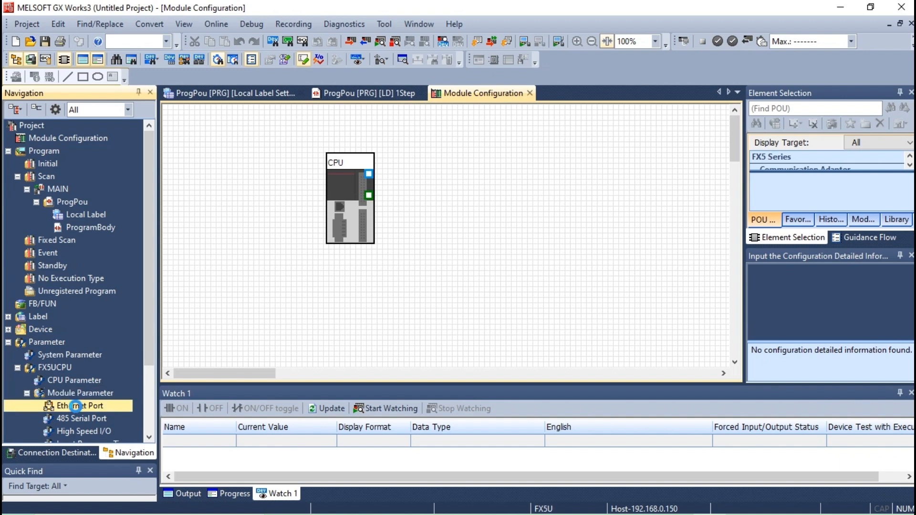
double_click(76, 406)
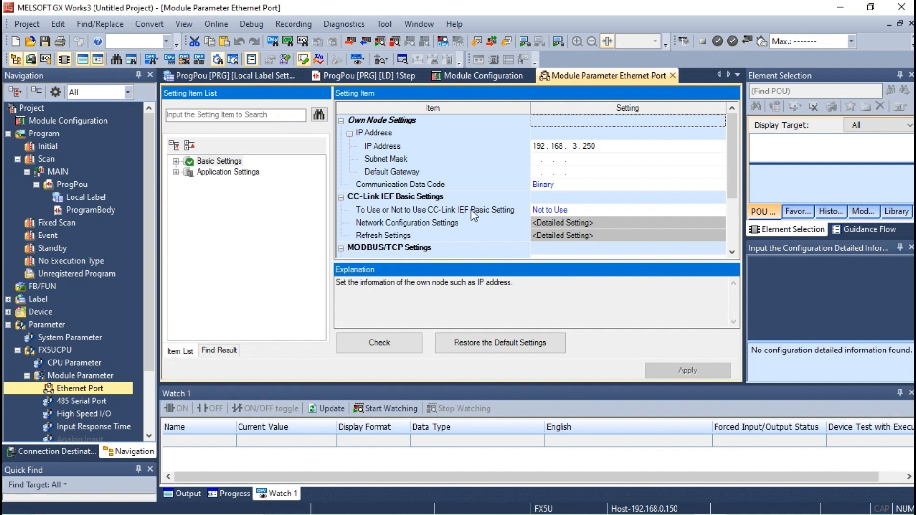
Step: Set the own node IP address to 192.168.1.150 and the subnet mask to 255.255.255.0
left_click(579, 152)
left_click(578, 152)
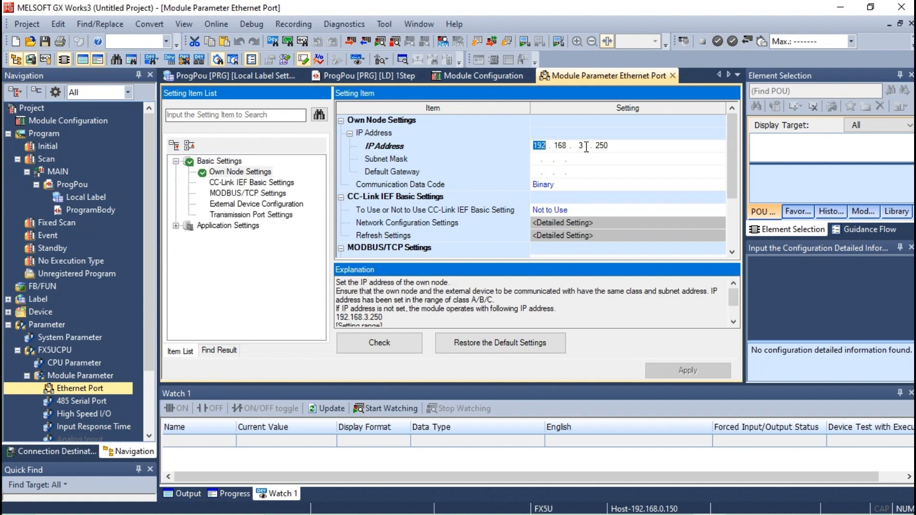
key("BackSpace")
type("1")
key("Delete")
type("1")
left_click(537, 162)
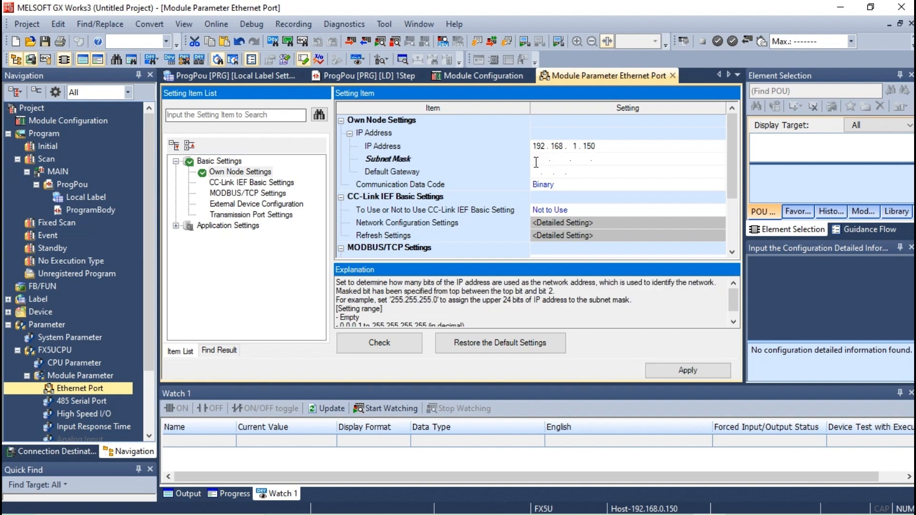
type("255 . 255 . 255 . 0")
left_click(592, 197)
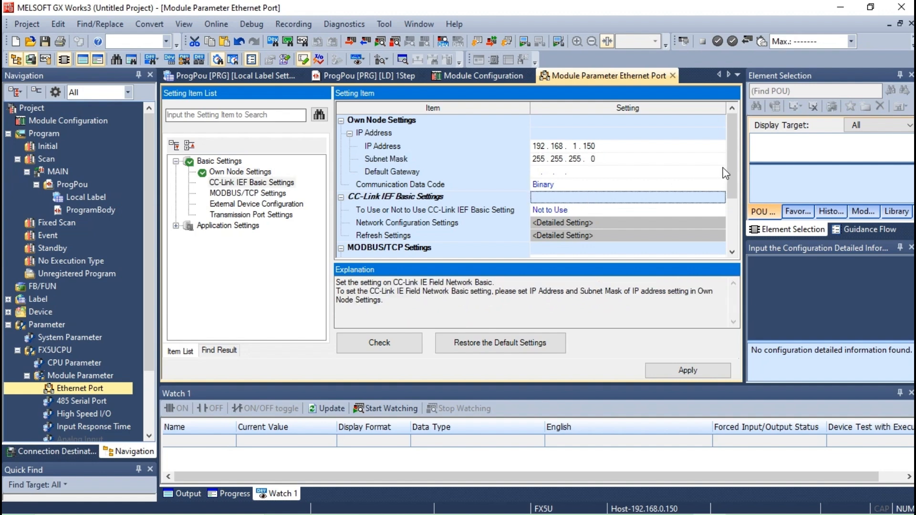
Step: Open the detailed External Device Configuration for the Ethernet port and collapse the Mitsubishi Electric device group in its module list
left_click_drag(729, 167, 730, 198)
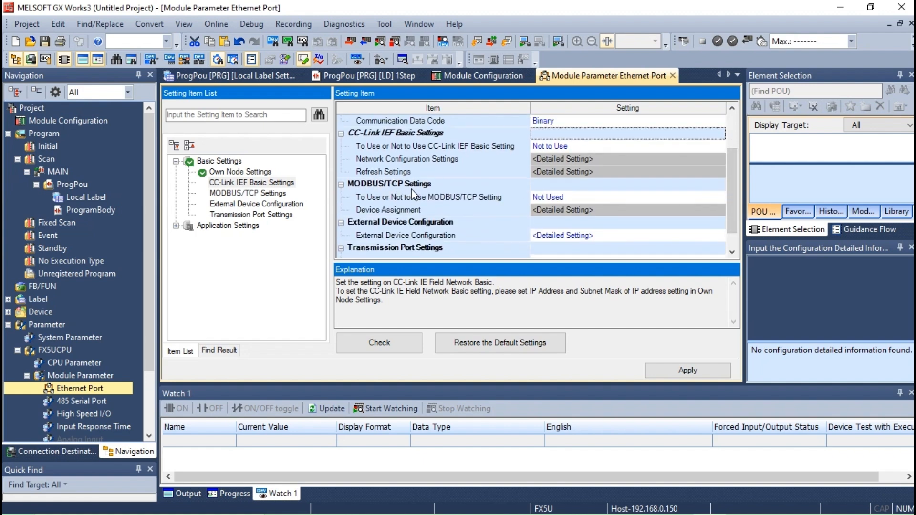
left_click(558, 199)
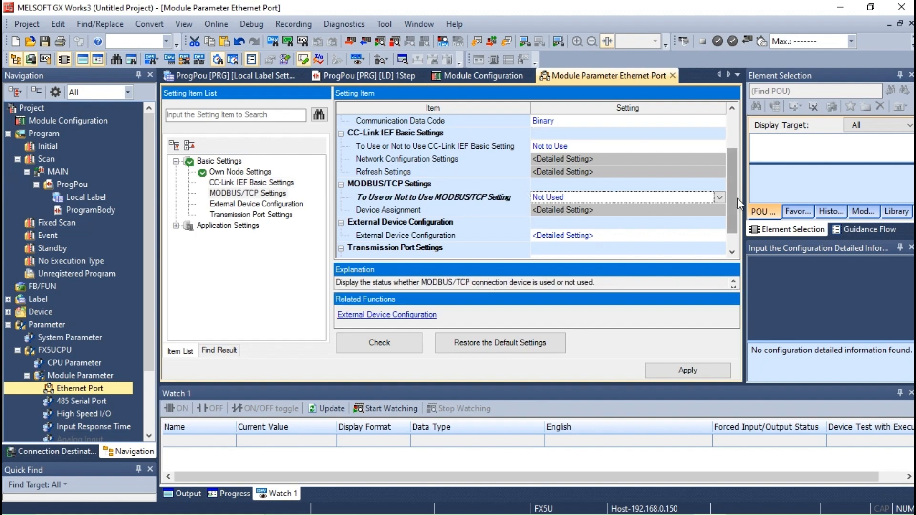
scroll(734, 202, "down", 1)
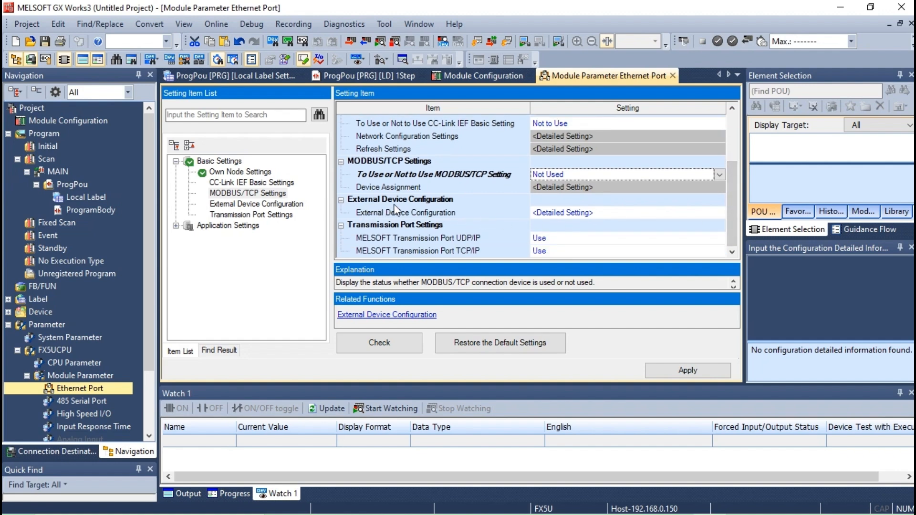
left_click(563, 213)
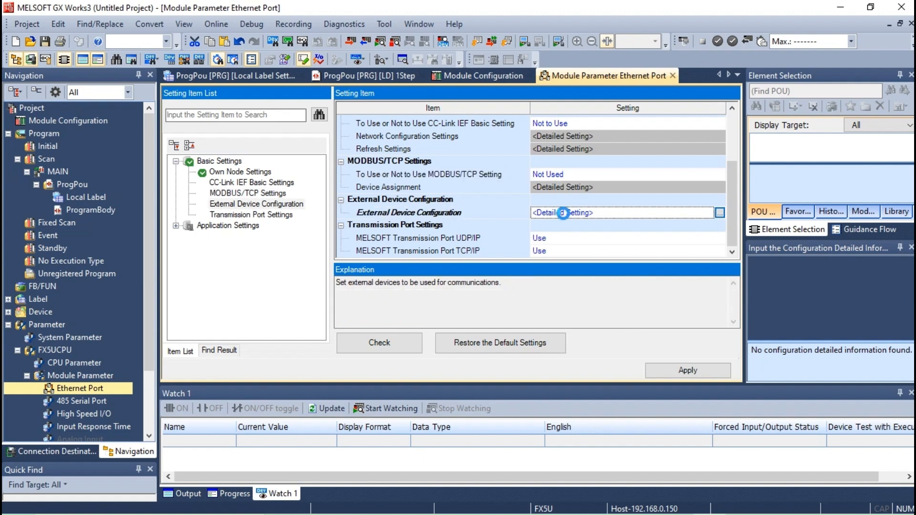
double_click(577, 214)
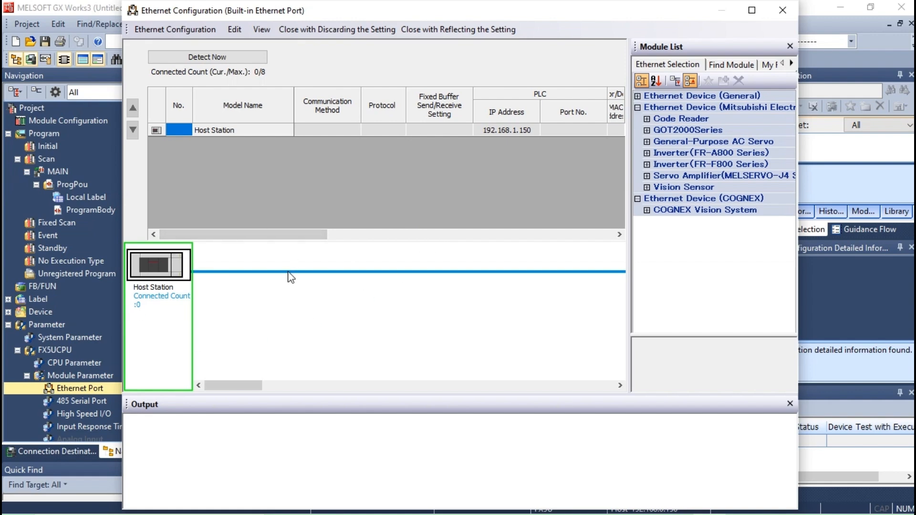
left_click(638, 107)
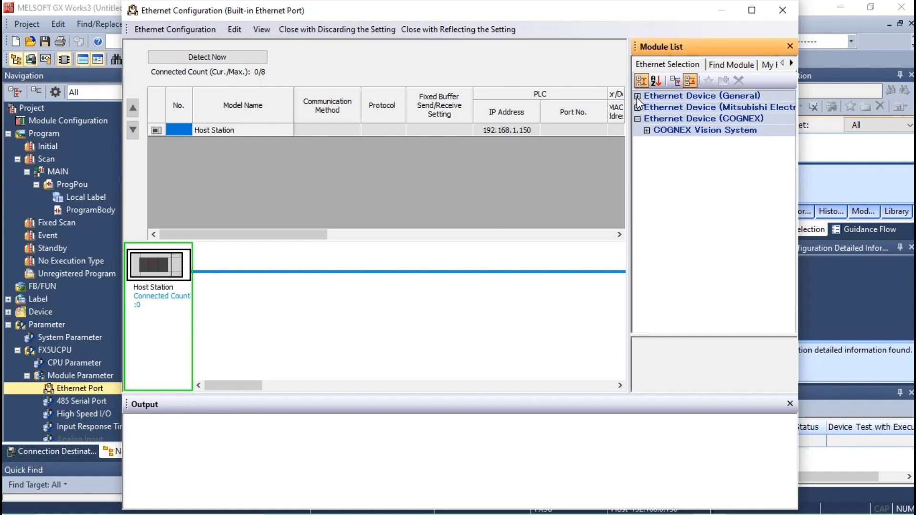
Step: Add a MODBUS/TCP Connection Module from the general Ethernet devices to the host station's network and close the configuration, keeping the setting
left_click(638, 97)
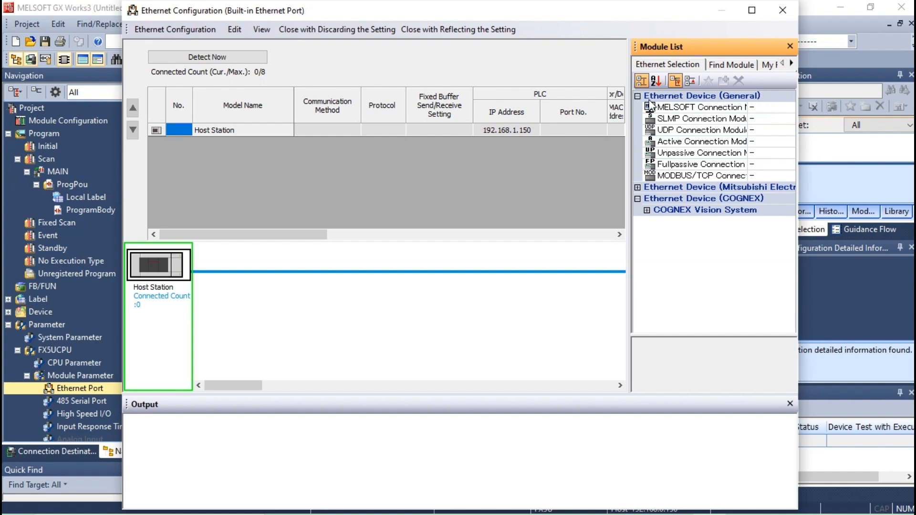
left_click(681, 175)
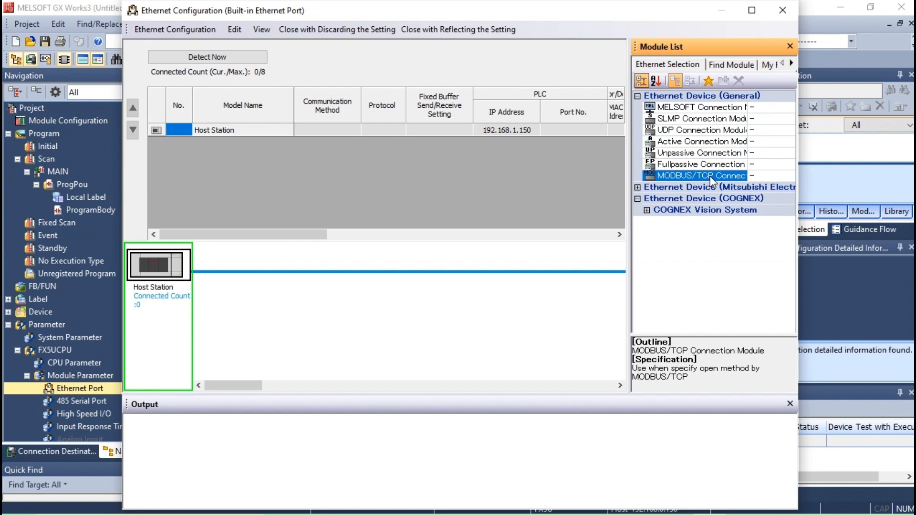
left_click_drag(711, 178, 213, 140)
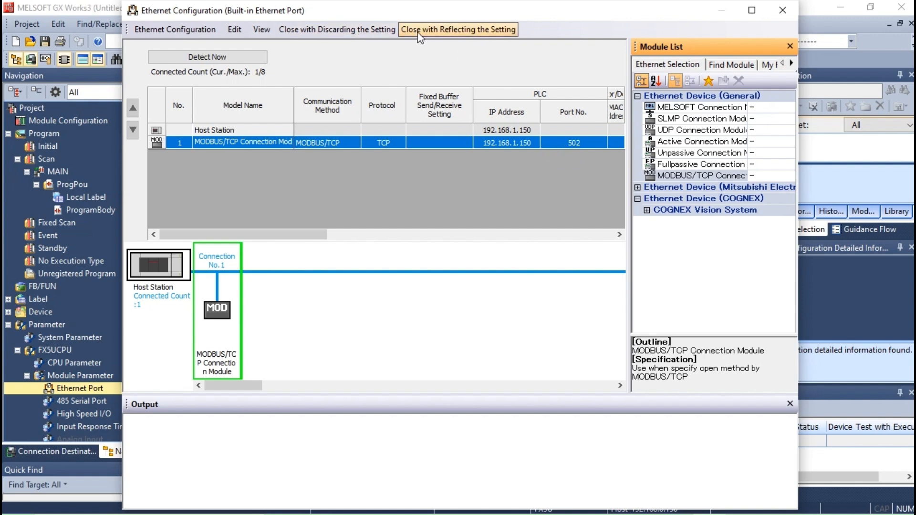
left_click(474, 31)
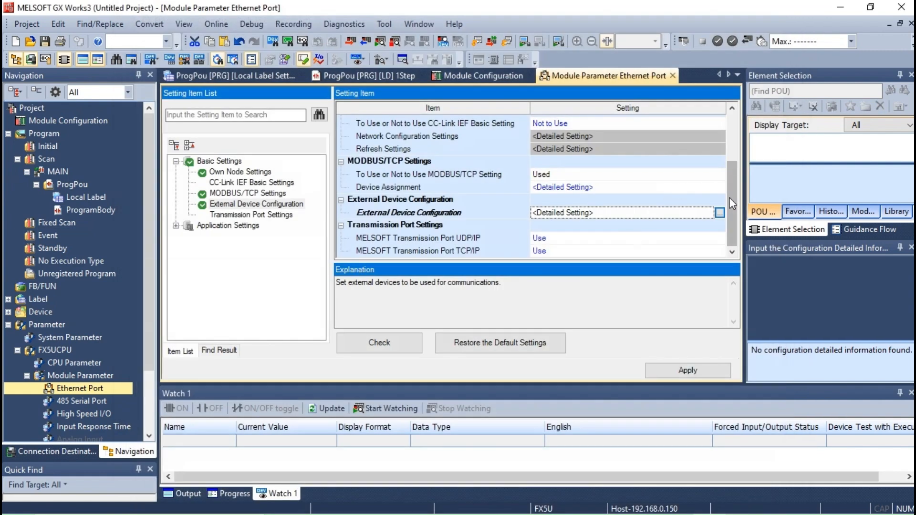
Step: Change the own node IP address of the Ethernet port to 192.168.0.150
left_click_drag(729, 197, 737, 146)
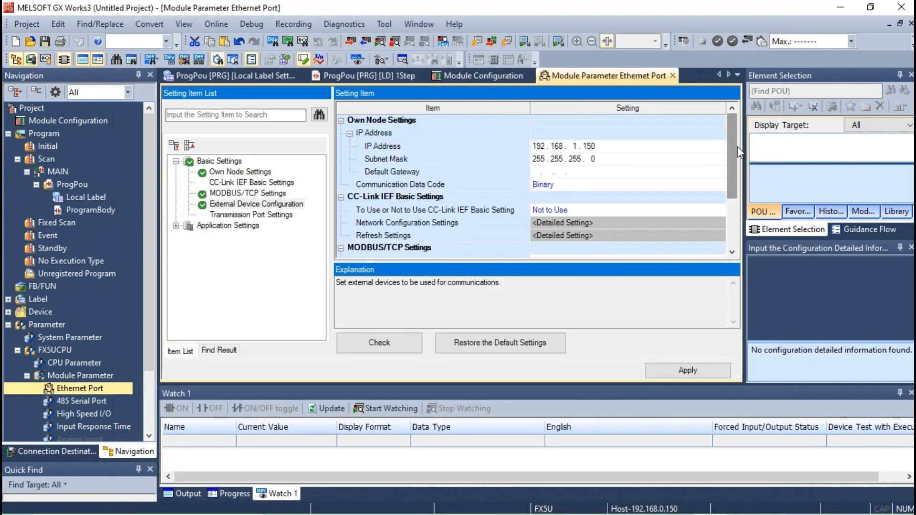
left_click(582, 146)
left_click(582, 146)
left_click(583, 146)
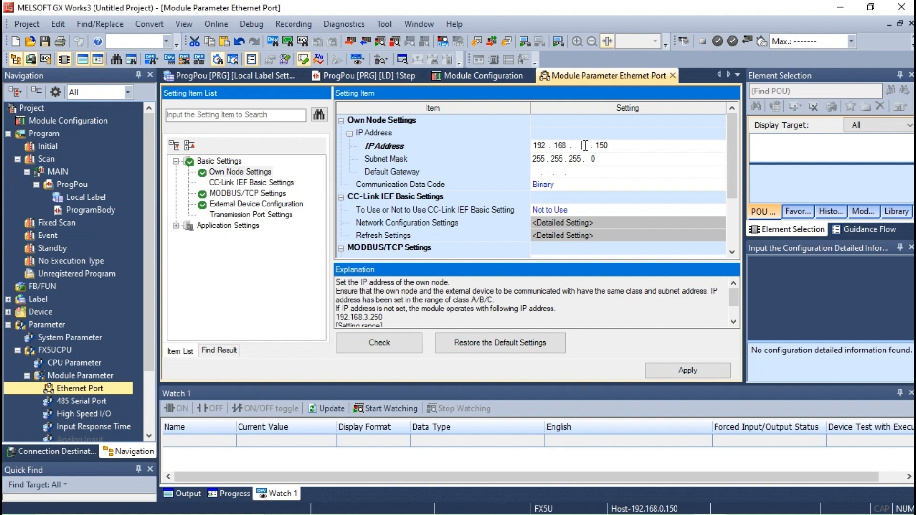
type("0")
key("Return")
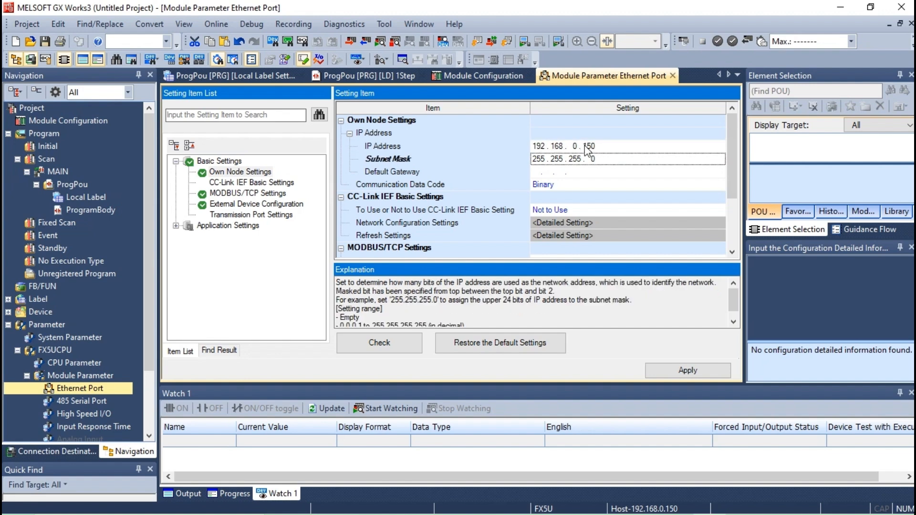
Step: Open the detailed MODBUS/TCP Device Assignment, review the coil, input and register allocations at full size, and accept them
left_click_drag(731, 169, 732, 239)
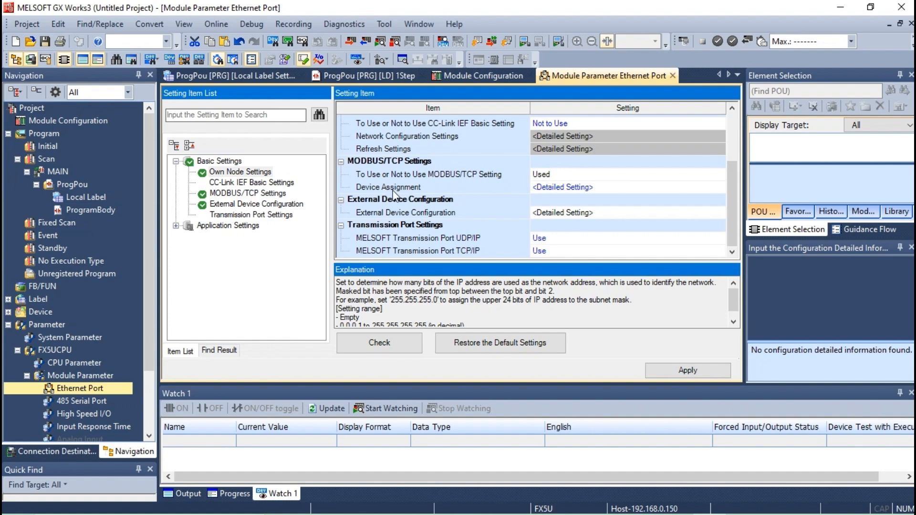
double_click(559, 188)
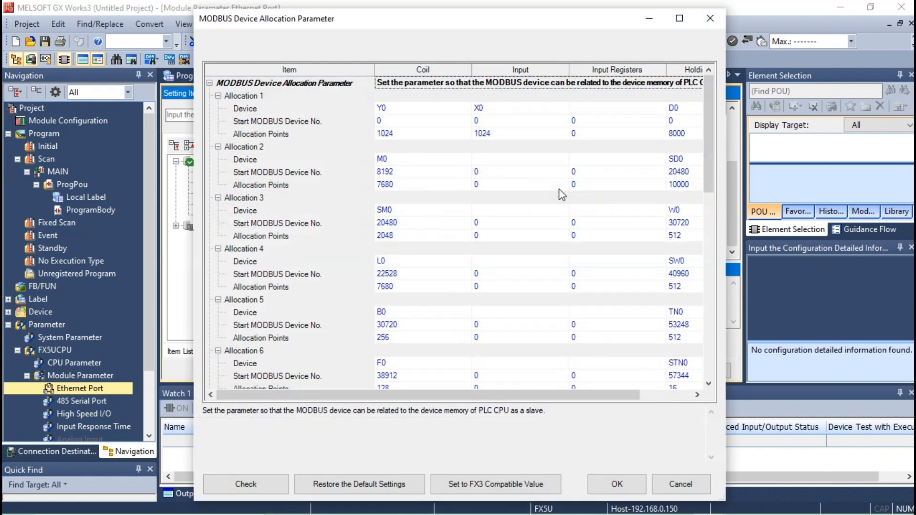
left_click(676, 25)
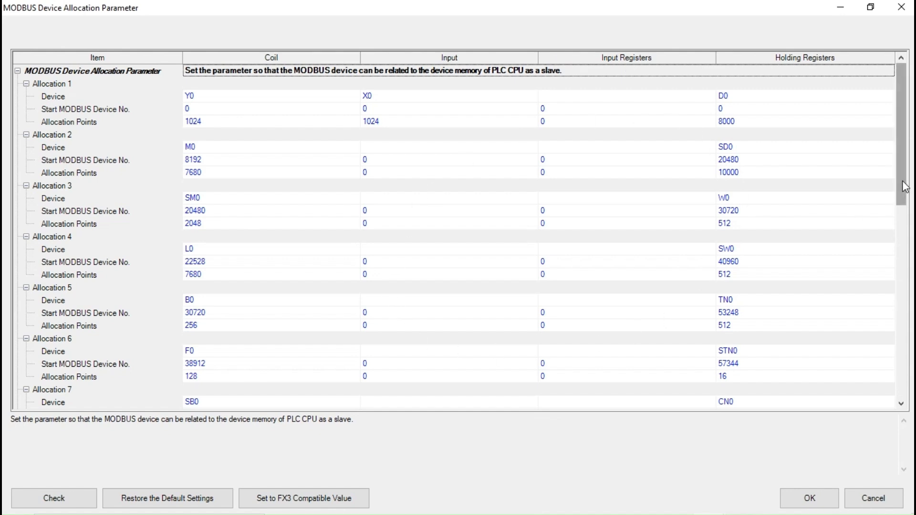
mouse_move(903, 180)
left_mouse_down()
mouse_move(905, 292)
mouse_move(894, 388)
mouse_move(889, 257)
mouse_move(902, 169)
left_mouse_up()
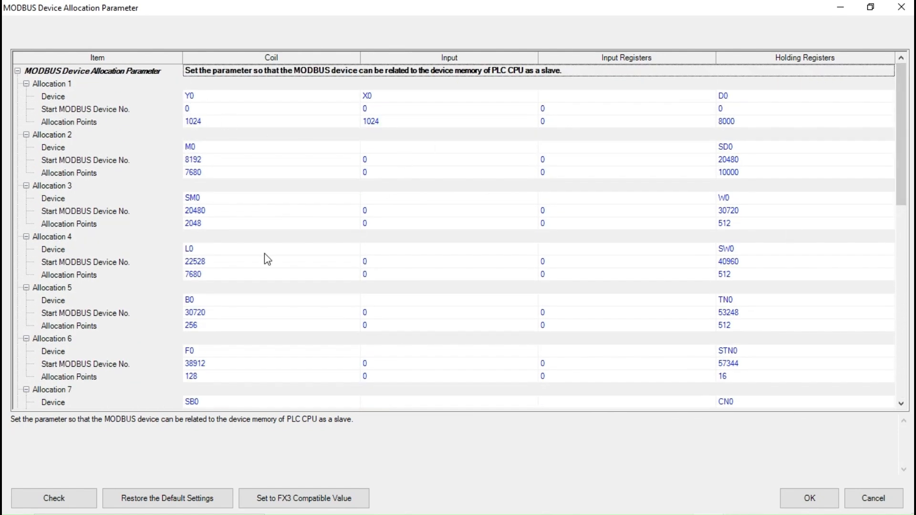
left_click(810, 498)
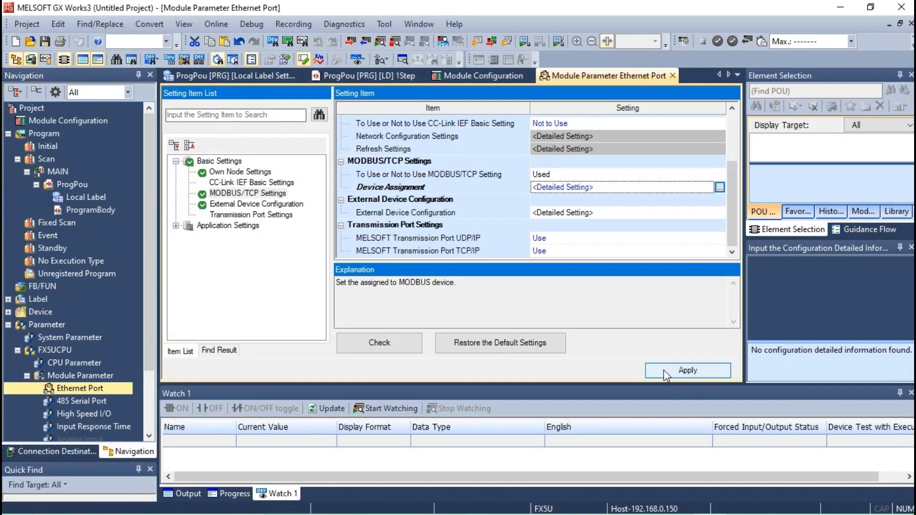
Step: Reflect the changed own node IP address in the External Device Configuration and apply the Ethernet port parameters
left_click(663, 370)
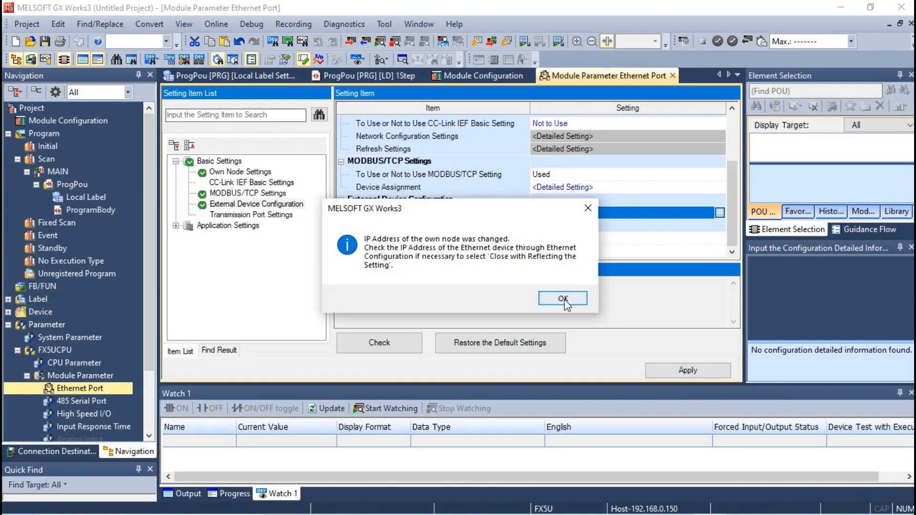
left_click(564, 300)
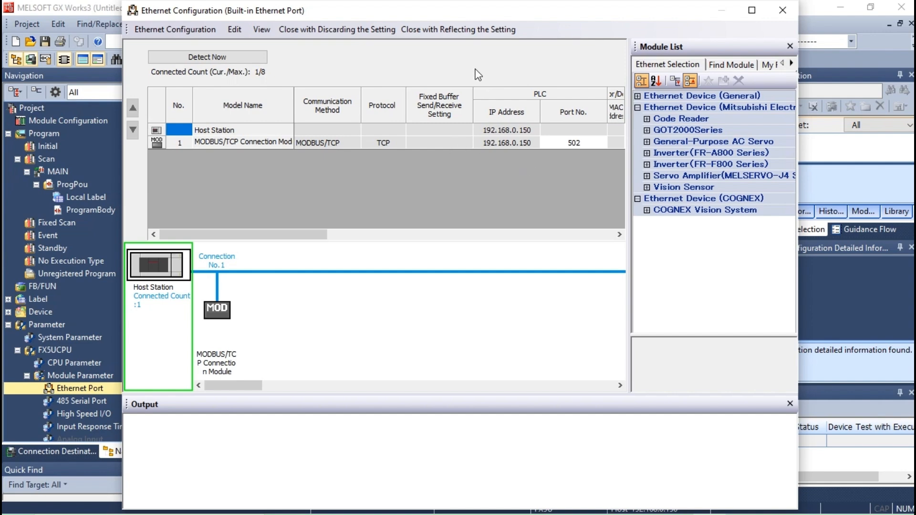
left_click(456, 30)
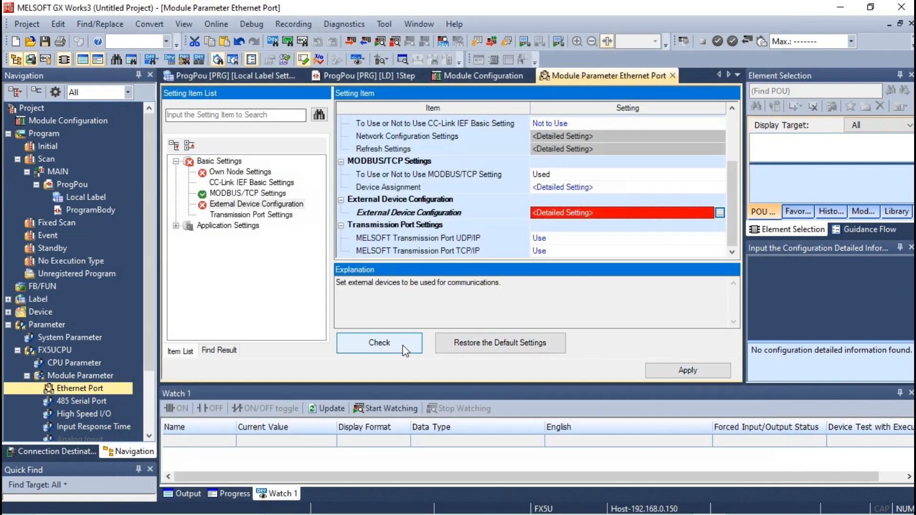
left_click(683, 378)
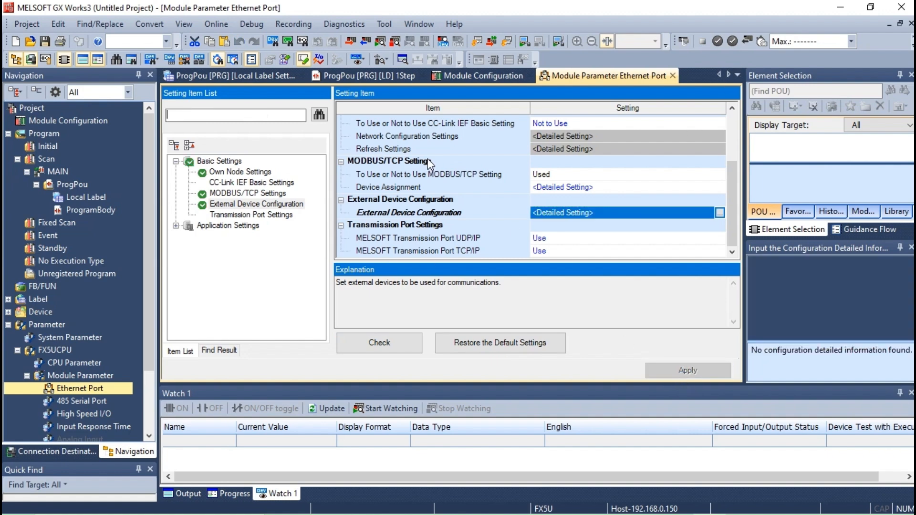
Step: Close the Ethernet port parameters and the module configuration, and insert two empty rows above the END rung in the ladder program
left_click(673, 76)
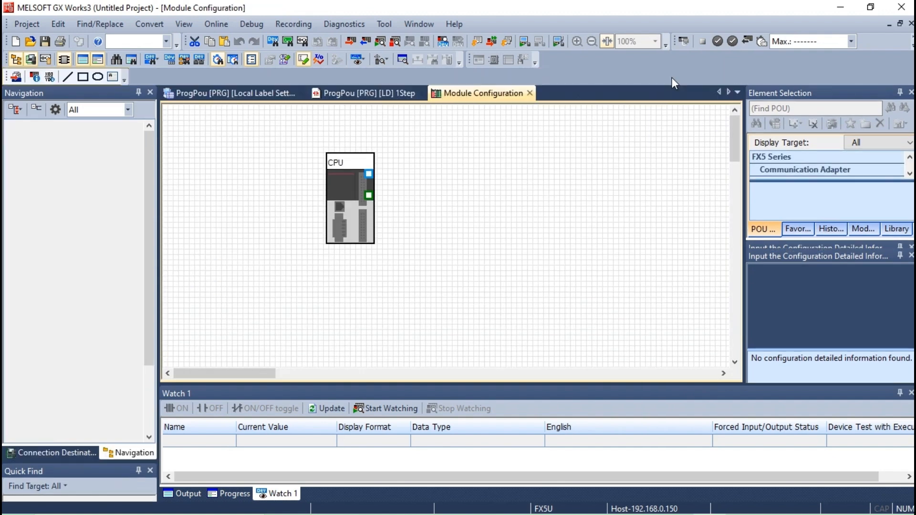
left_click(529, 93)
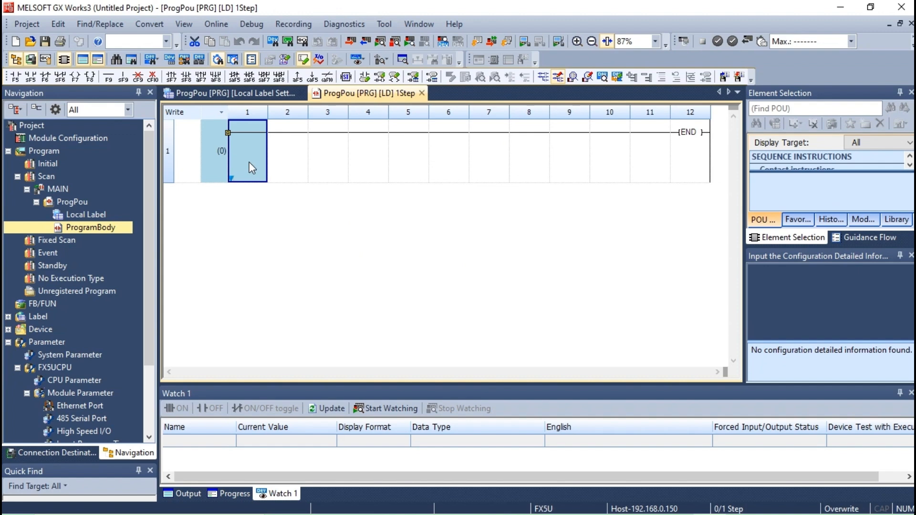
right_click(249, 162)
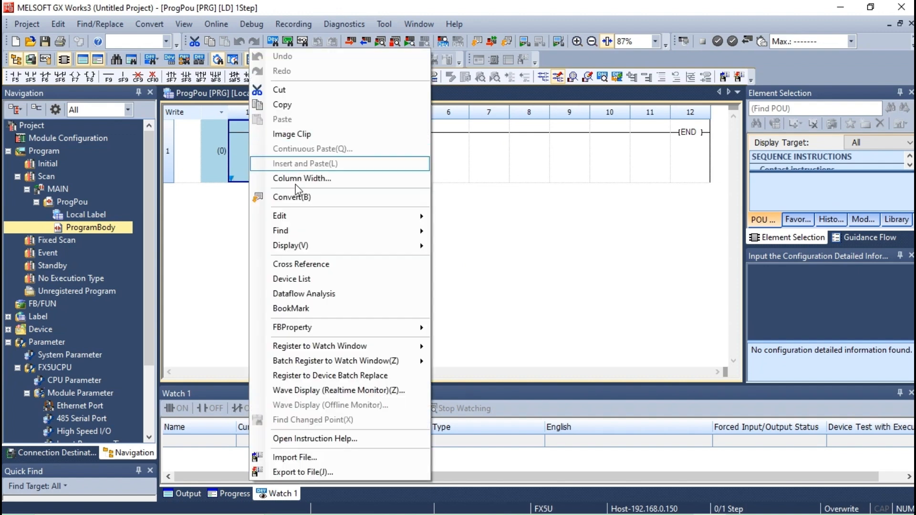
mouse_move(332, 216)
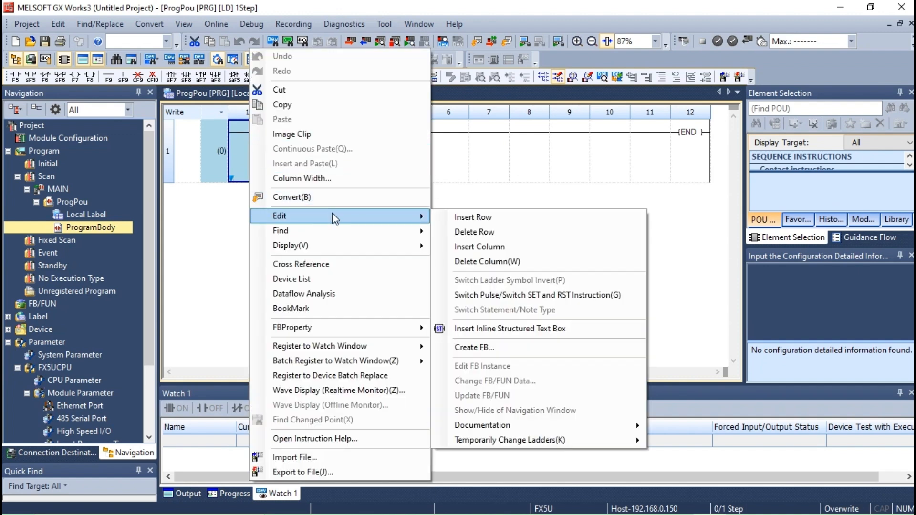
left_click(462, 222)
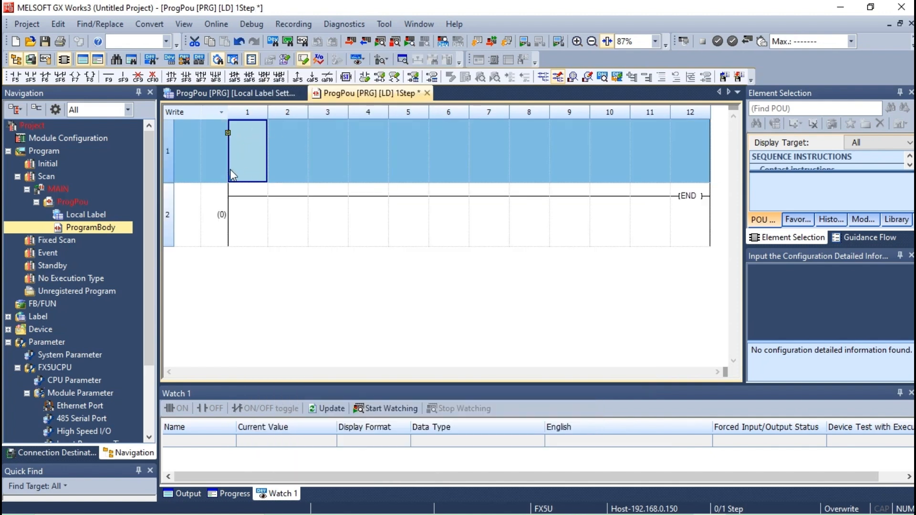
right_click(253, 167)
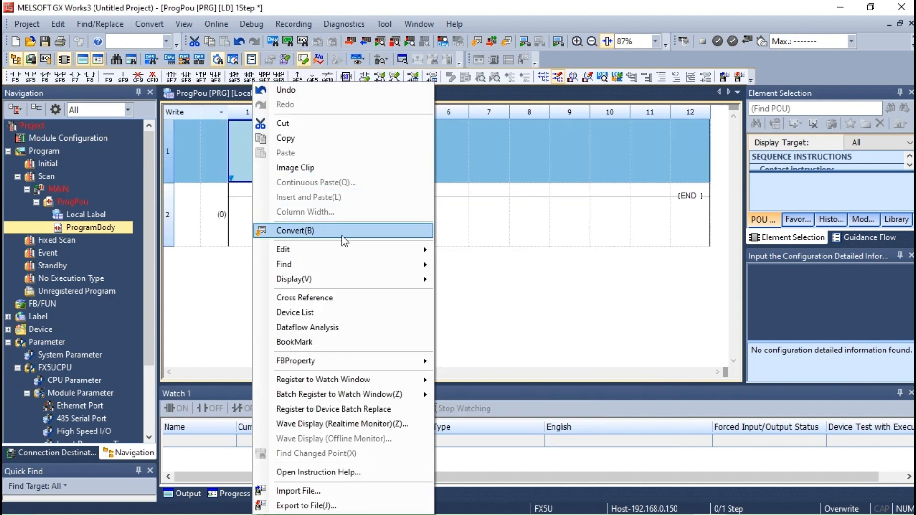
mouse_move(356, 250)
left_click(478, 255)
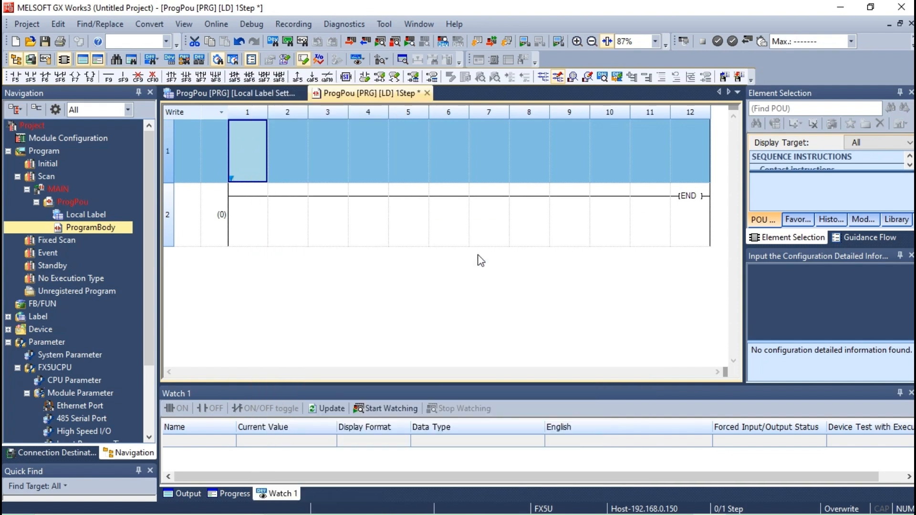
Step: Place normally open contacts X0 and SM412 in series at the start of the first ladder row
left_click(250, 150)
double_click(250, 151)
type("x")
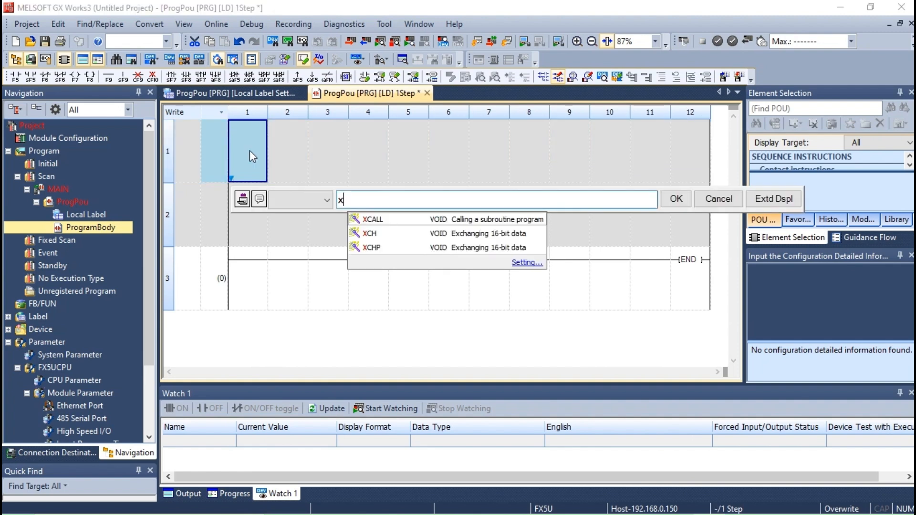
type("0")
key("Return")
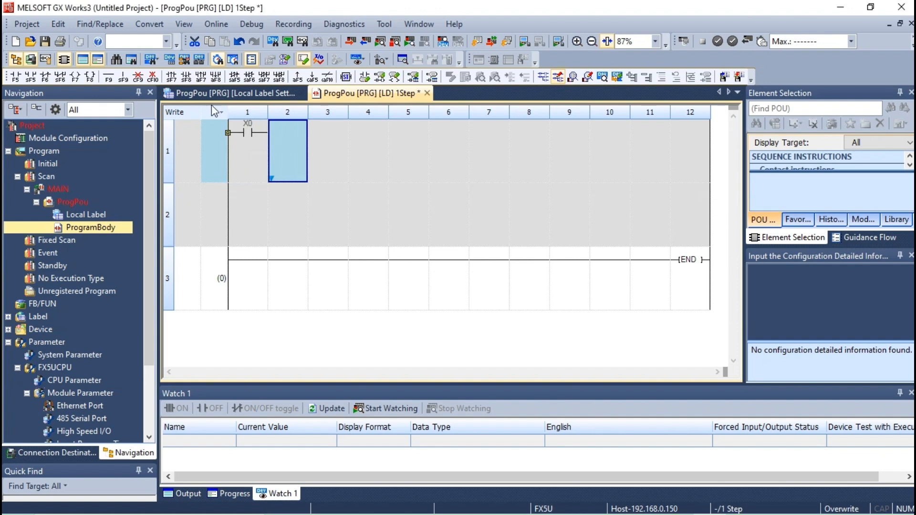
double_click(288, 132)
type("sm")
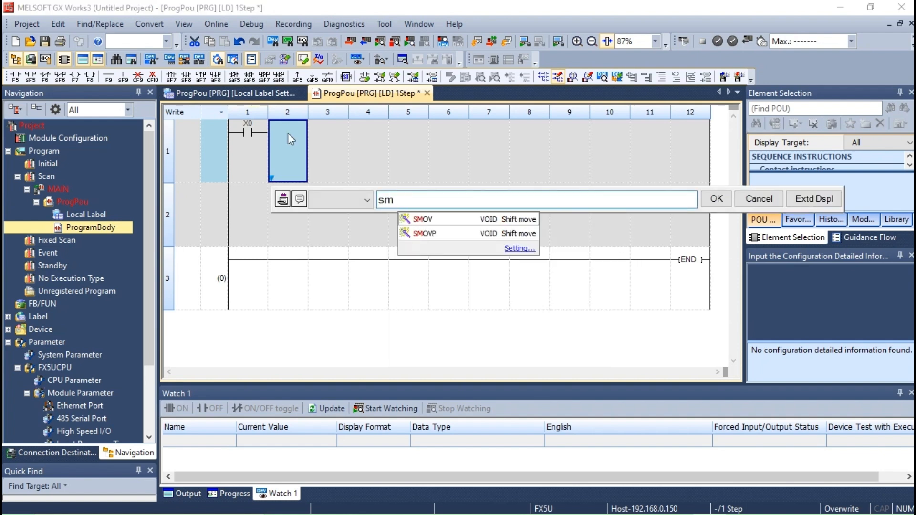
type("412")
key("Return")
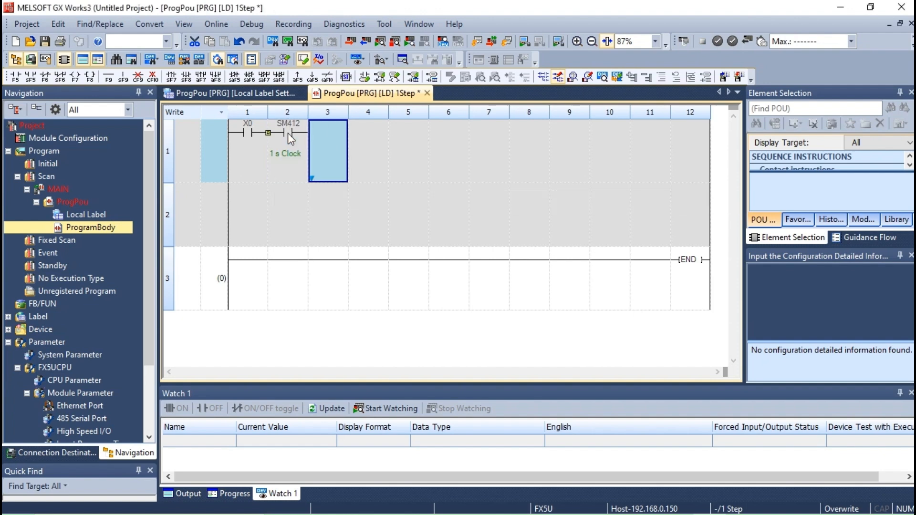
Step: Complete the first rung with an INCP instruction on D0
double_click(319, 132)
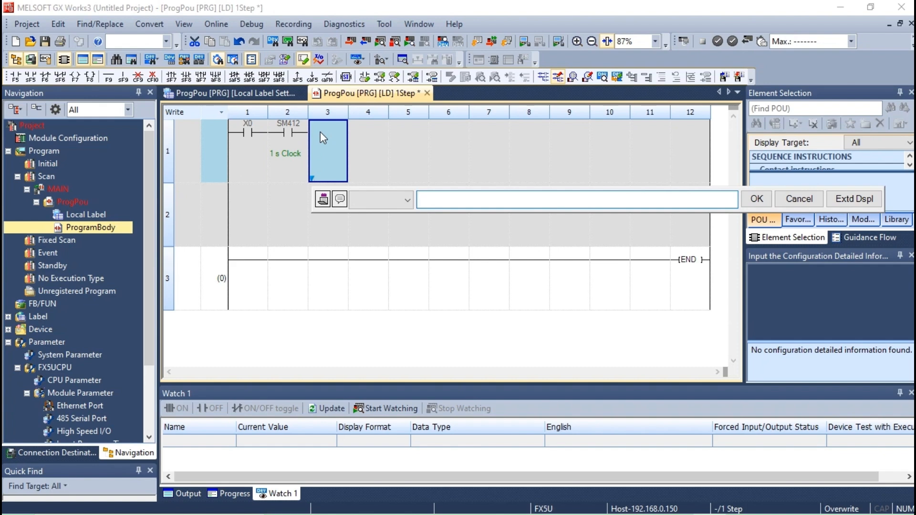
type("incp d0")
key("Return")
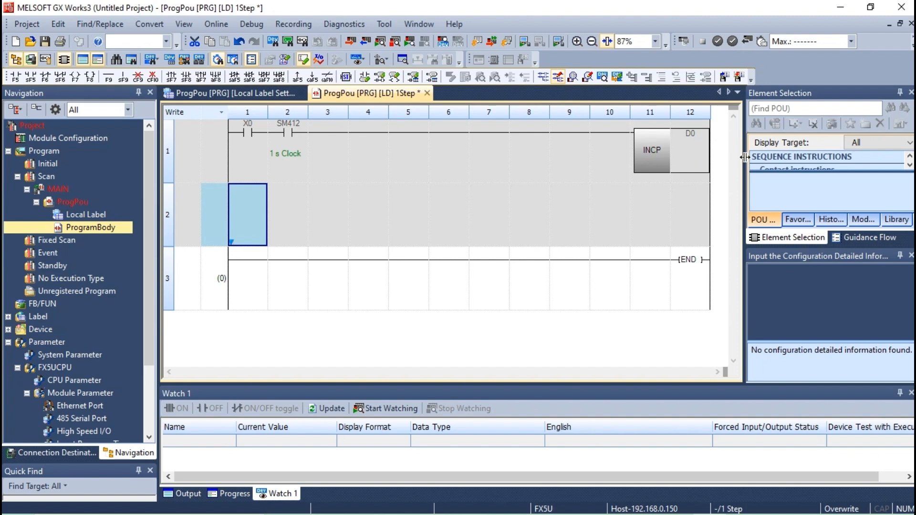
Step: Place a normally open contact M0 at the start of the second ladder row
left_click_drag(745, 163, 849, 163)
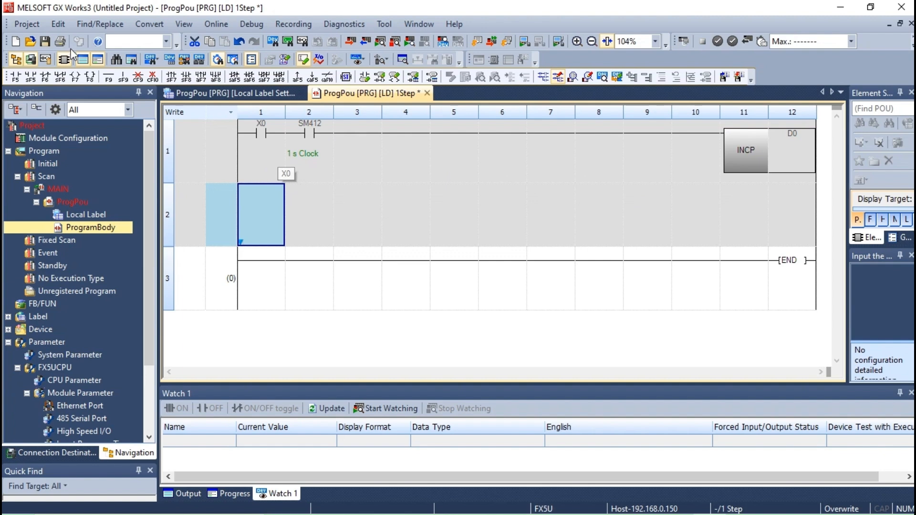
left_click(16, 76)
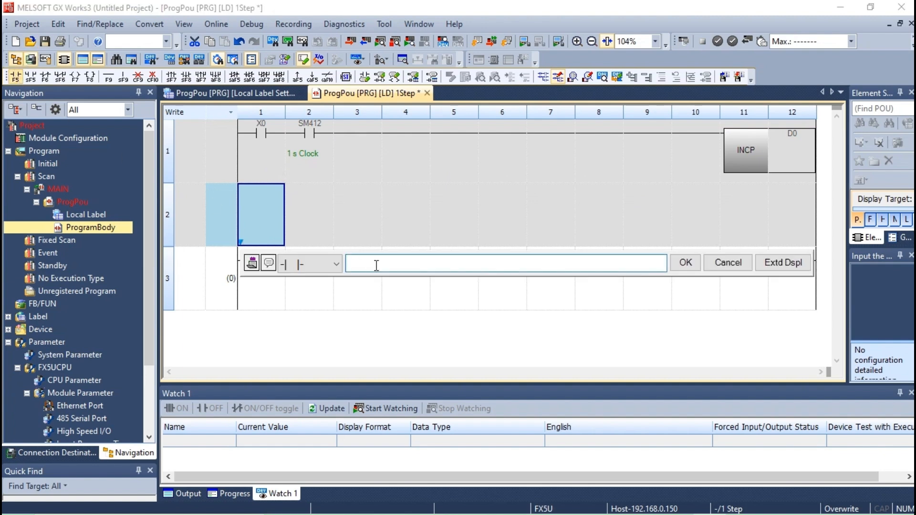
type("M0")
key("Return")
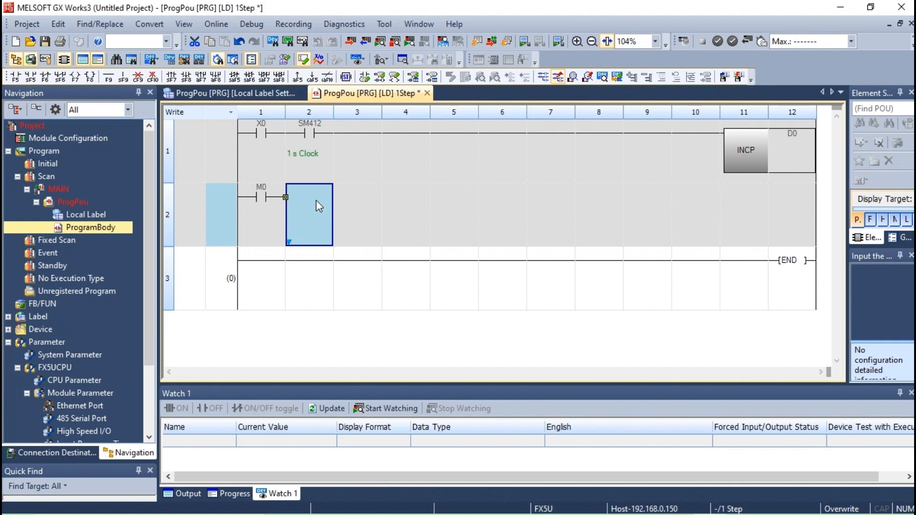
Step: Complete the second rung after contact M0 with a MOV instruction that writes 0 to D0
type("mo")
key("Return")
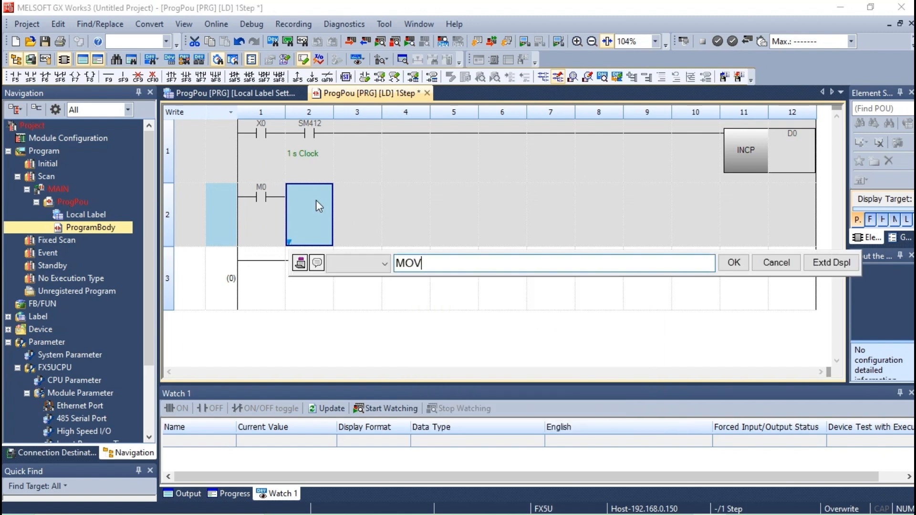
key("Return")
left_click(749, 199)
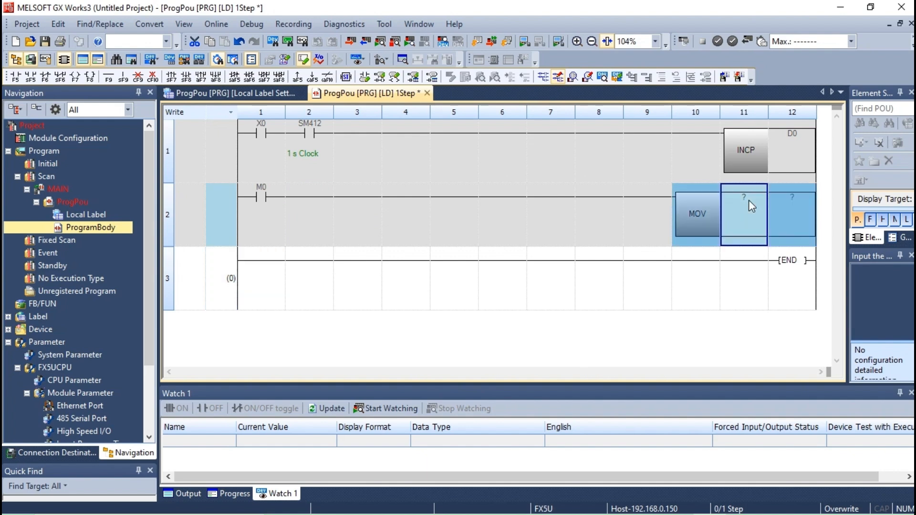
double_click(749, 200)
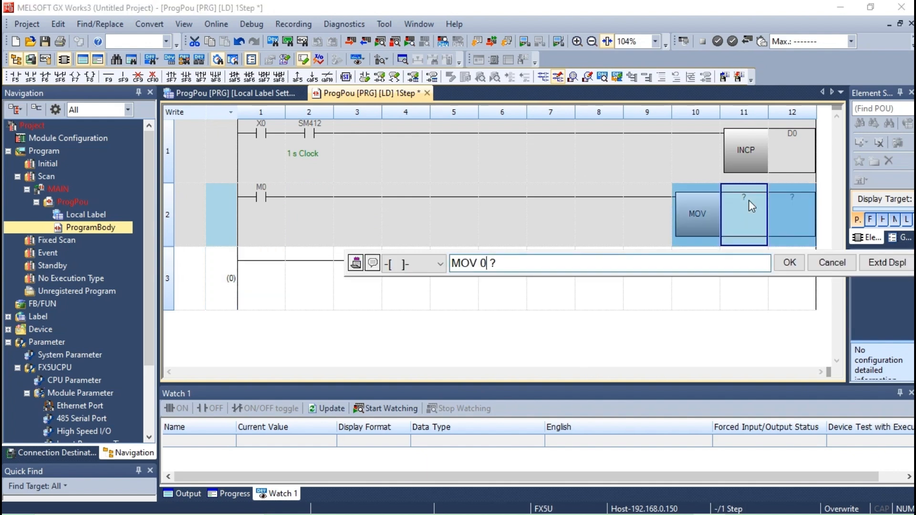
type("0 d0")
key("Return")
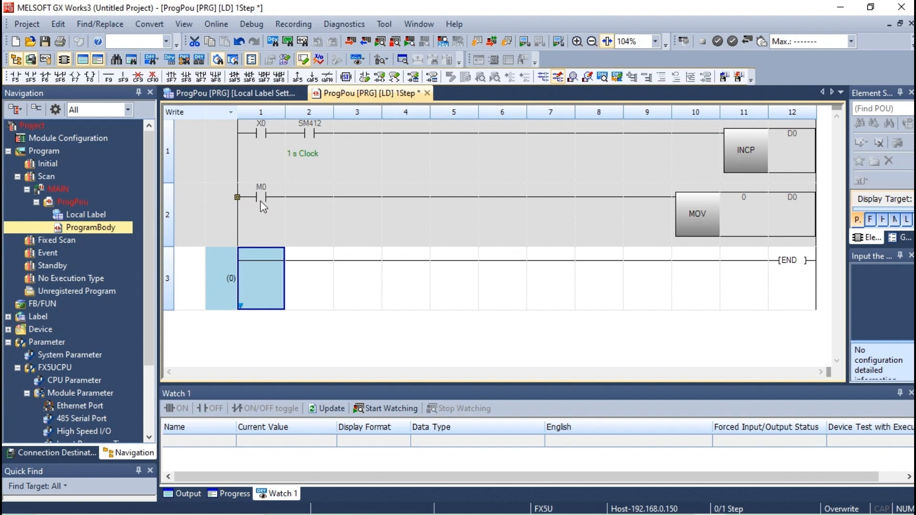
Step: Insert two empty rows above the END rung, below the rung that moves 0 to D0
left_click(215, 283)
right_click(217, 286)
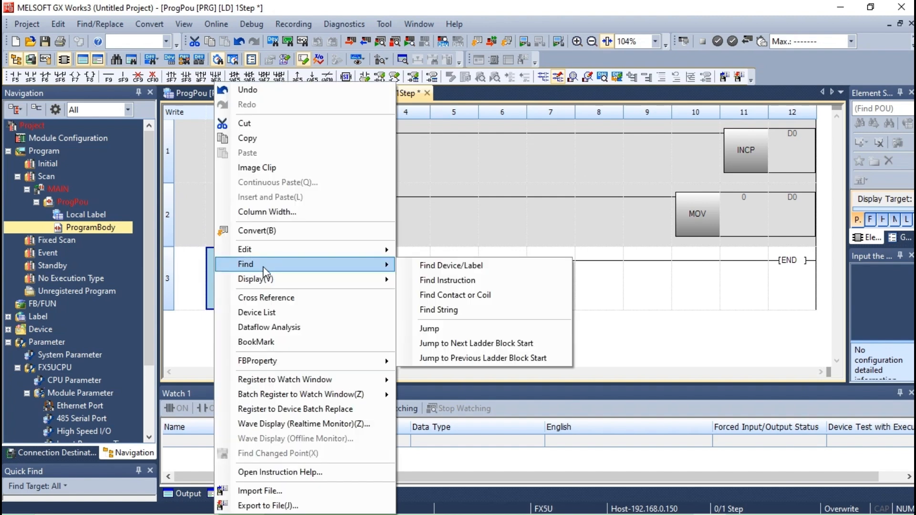
mouse_move(322, 244)
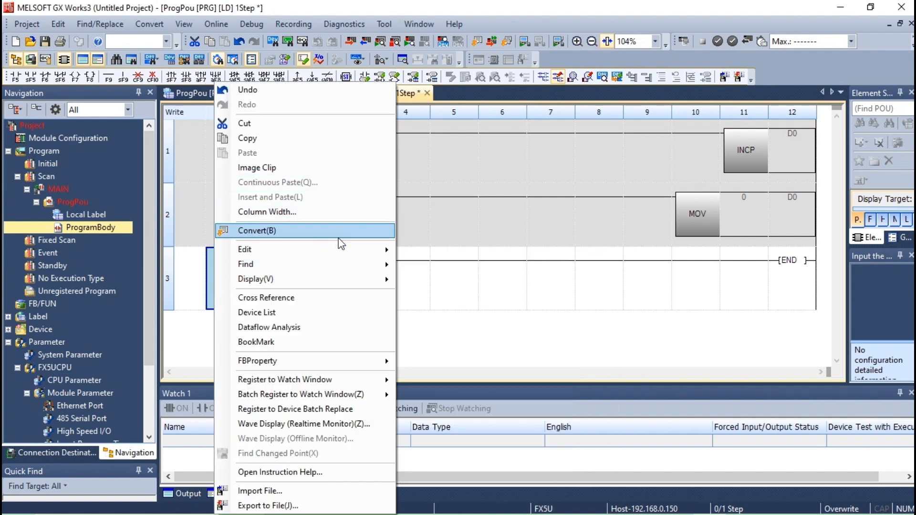
left_click(448, 260)
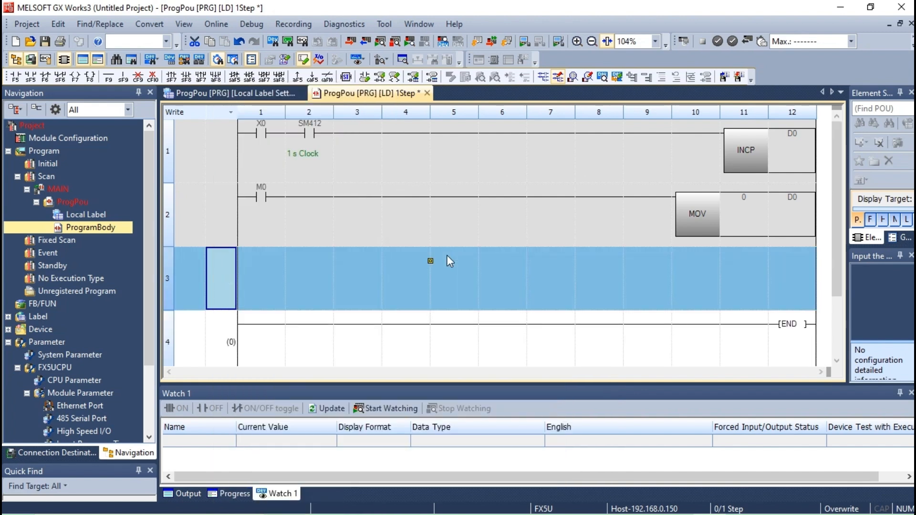
right_click(225, 283)
mouse_move(317, 249)
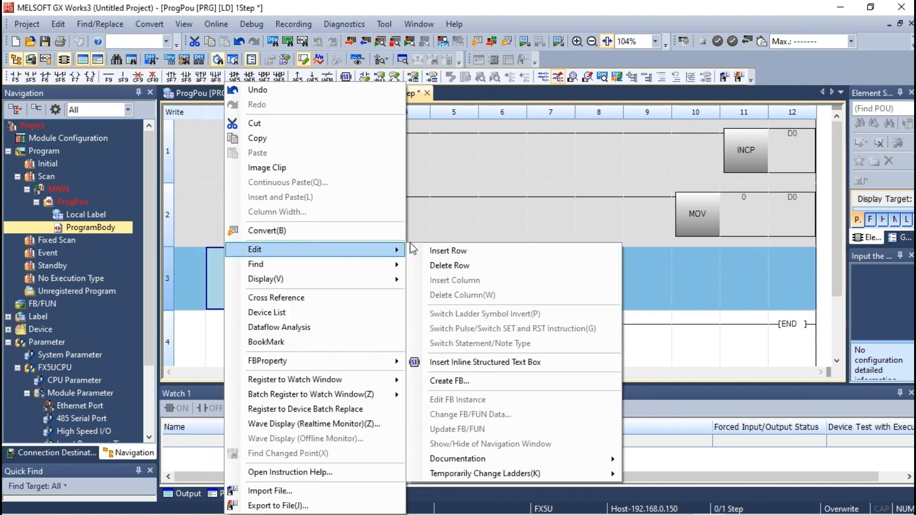
left_click(436, 250)
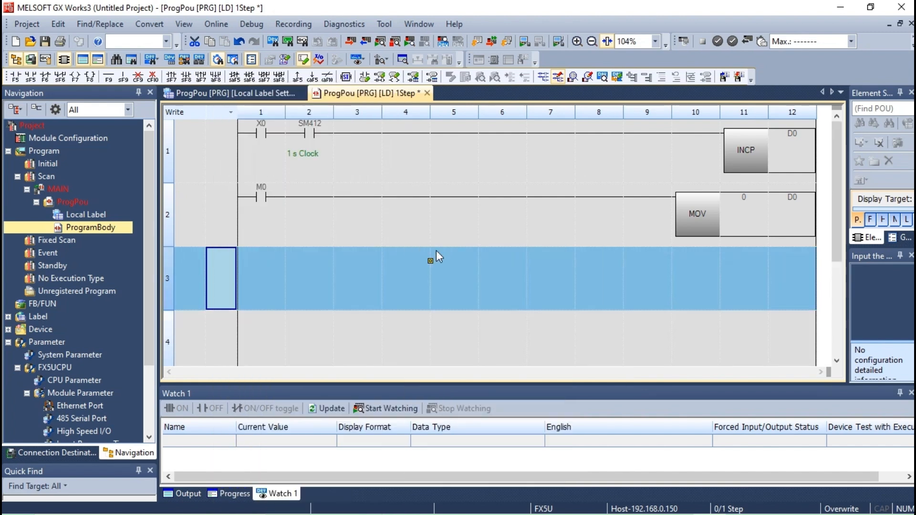
Step: Place normally open contacts X0 and SM411 in series at the start of the third ladder row
left_click(257, 285)
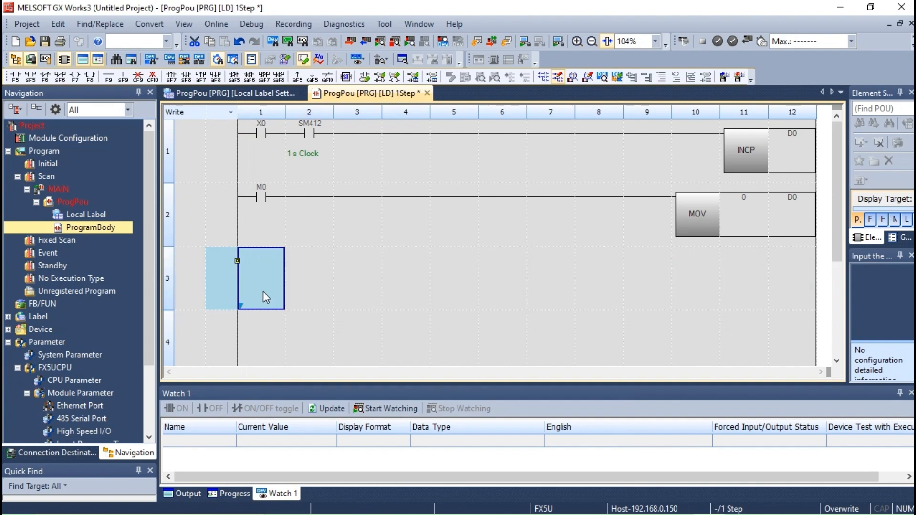
type("x0")
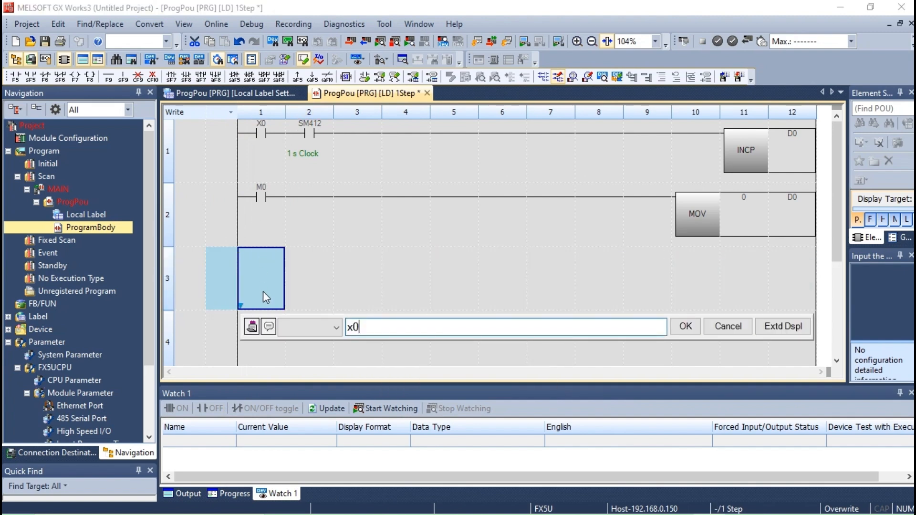
key("Return")
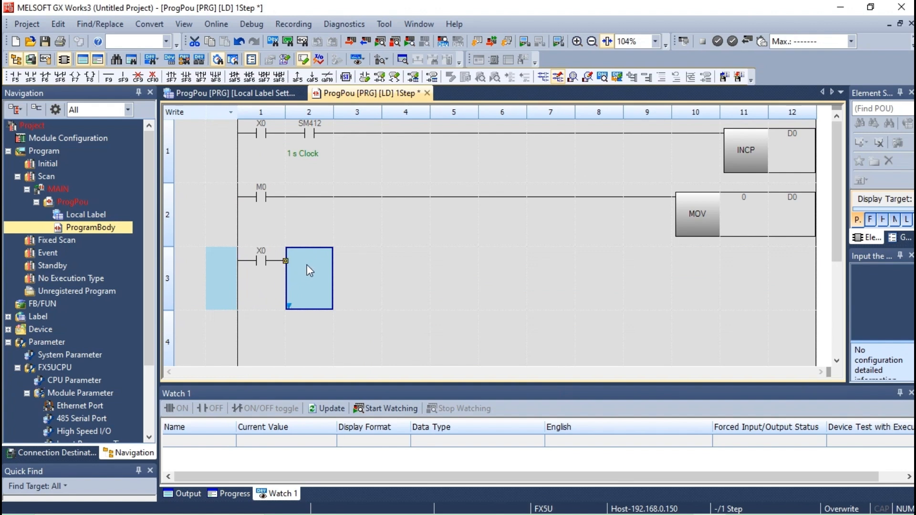
type("sm")
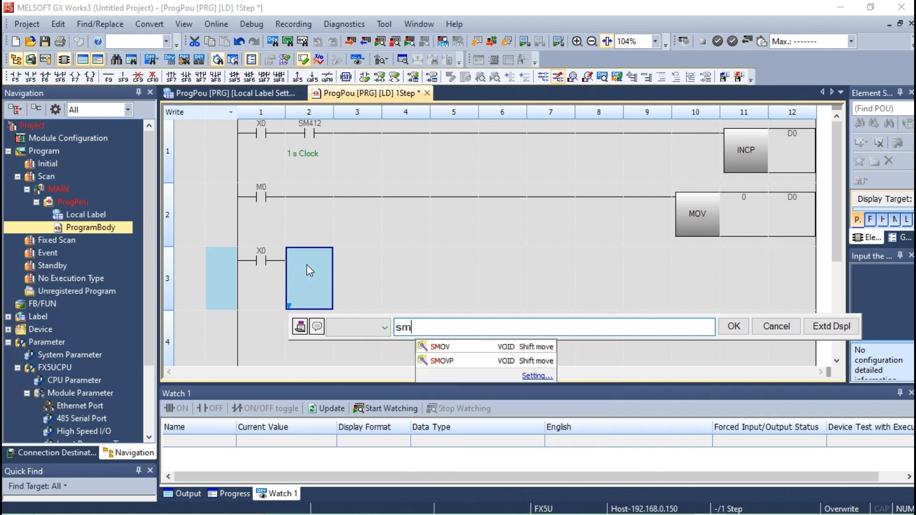
type("411")
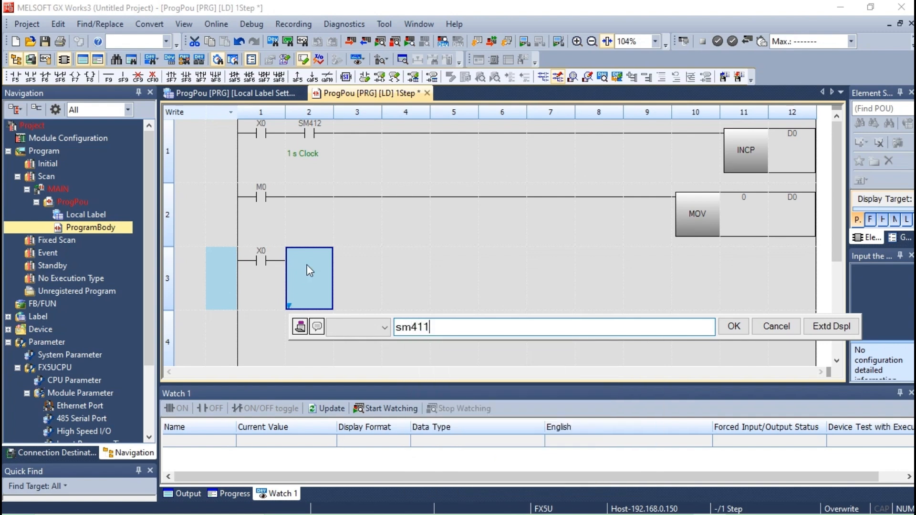
key("Return")
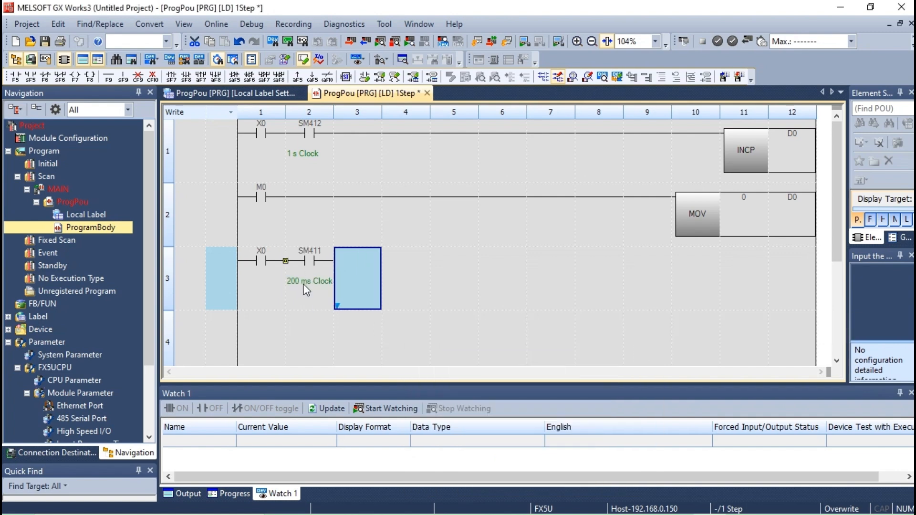
Step: Complete the third rung with an INCP instruction on D1
double_click(350, 262)
type("in")
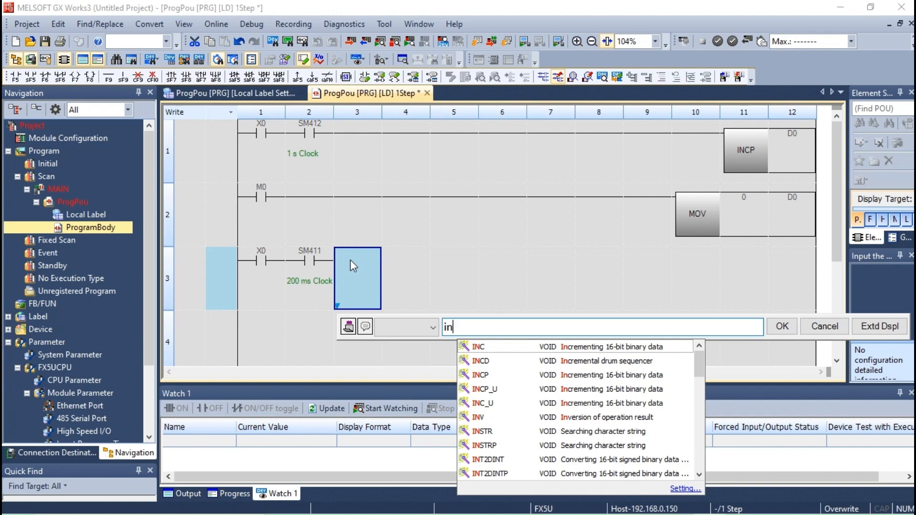
type("cp")
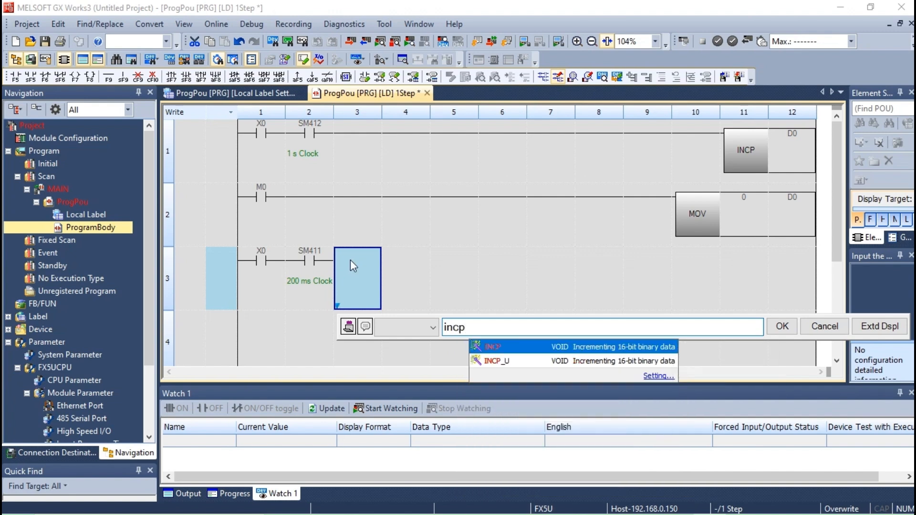
key("Return")
type("d1")
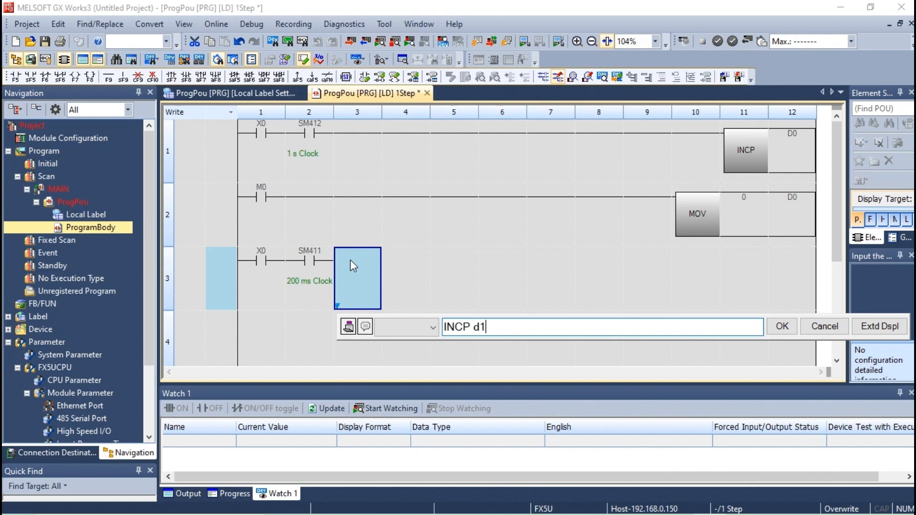
key("Return")
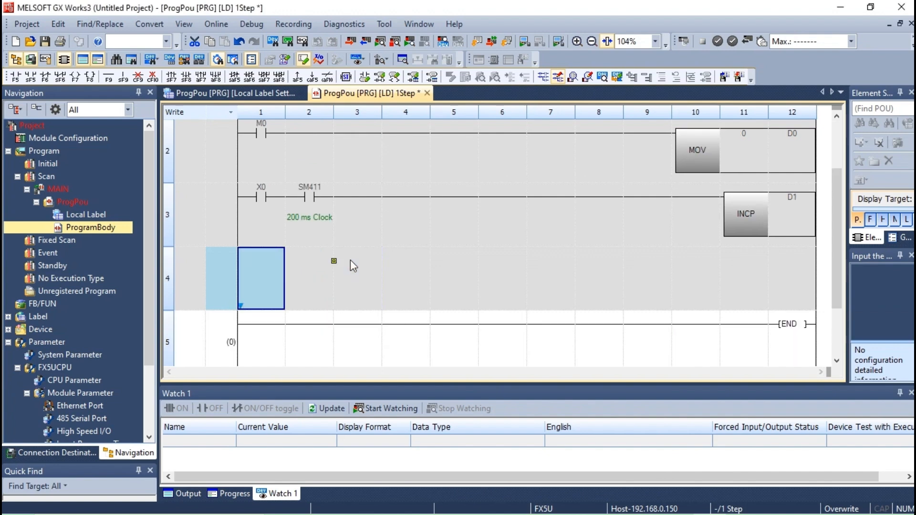
Step: Build the fourth rung with a normally open contact M0 driving a MOV instruction that writes 0 to D1
double_click(271, 282)
type("m")
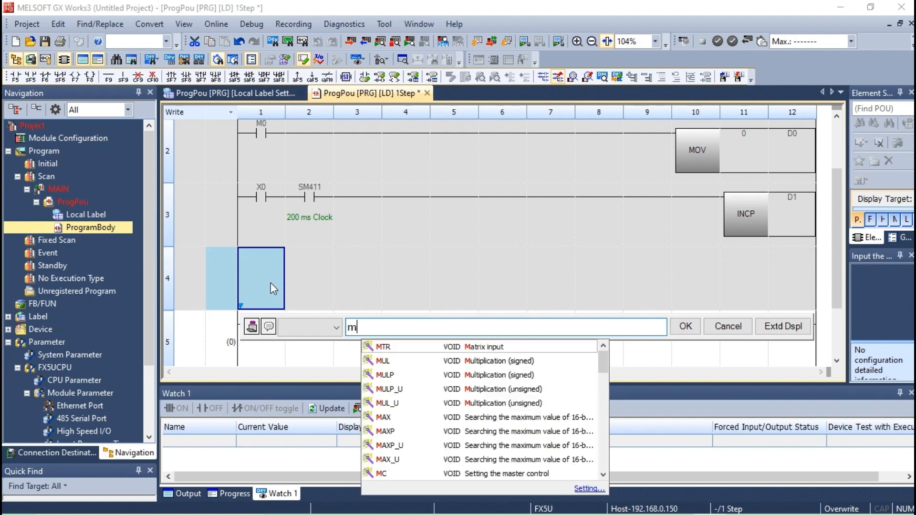
type("0")
key("Return")
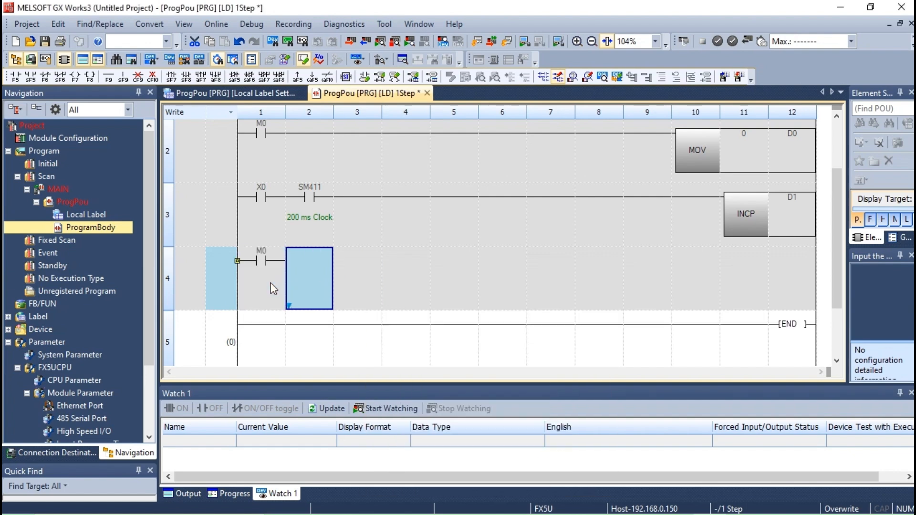
double_click(304, 276)
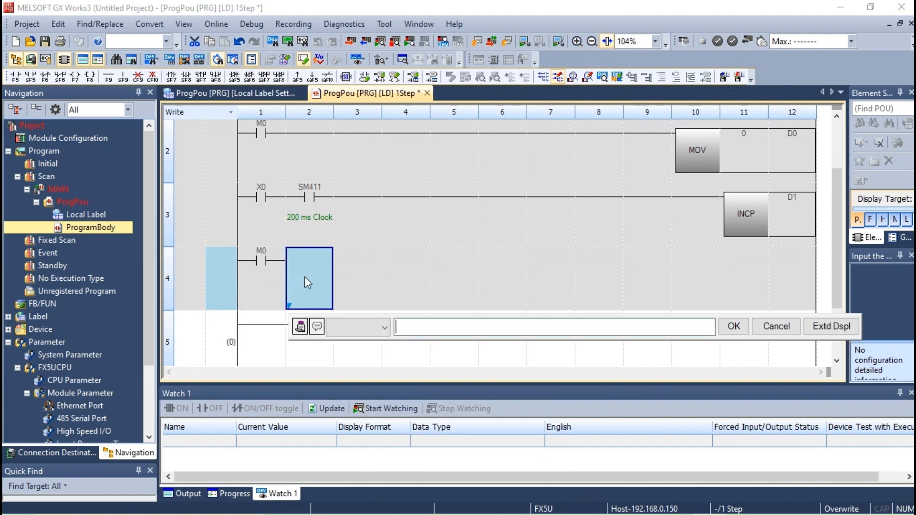
type("MOV")
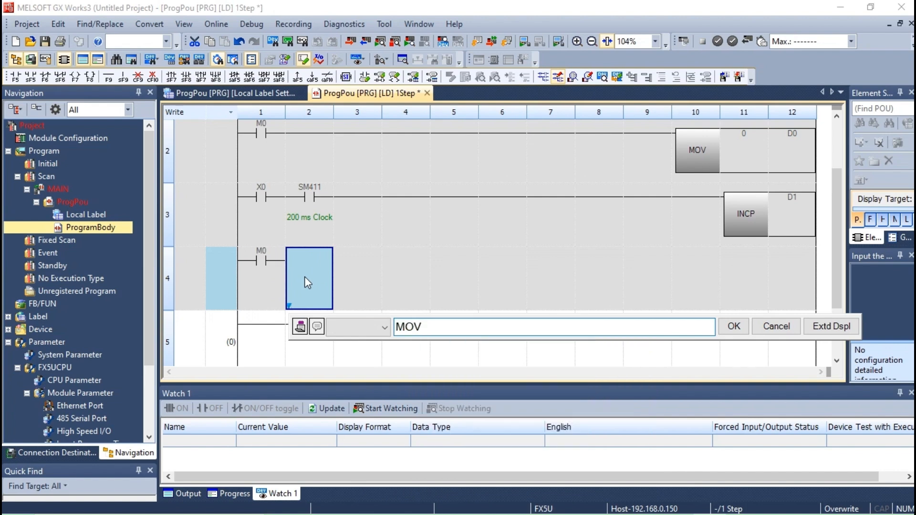
type(" 0 D1")
key("Return")
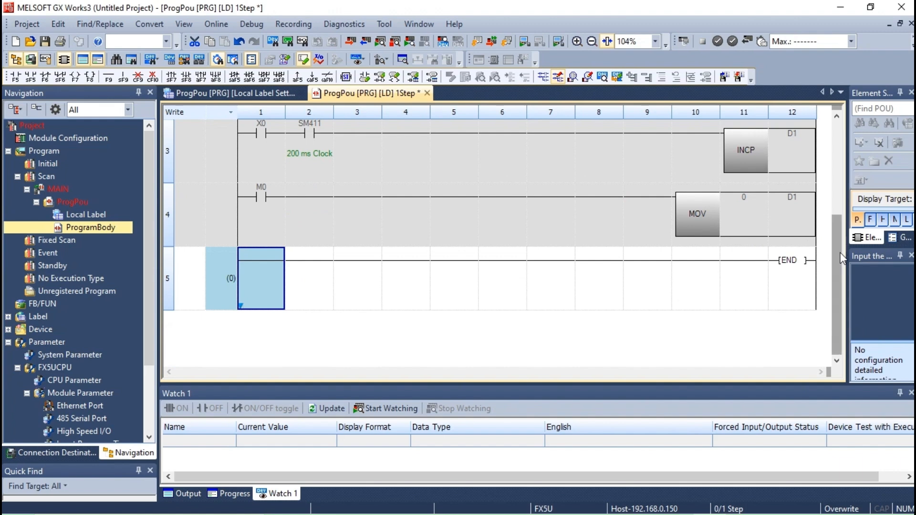
Step: Convert the ladder program, and run Rebuild All on the project
left_click_drag(839, 254, 852, 165)
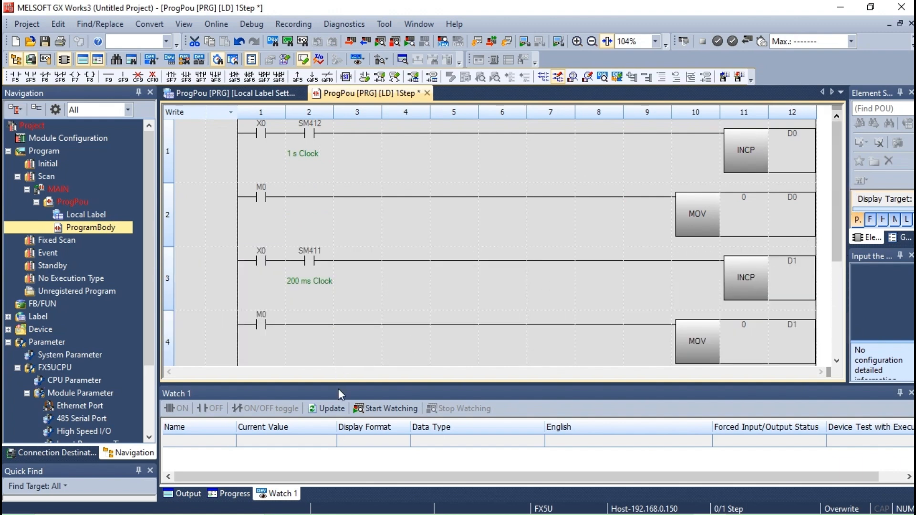
left_click_drag(352, 383, 352, 422)
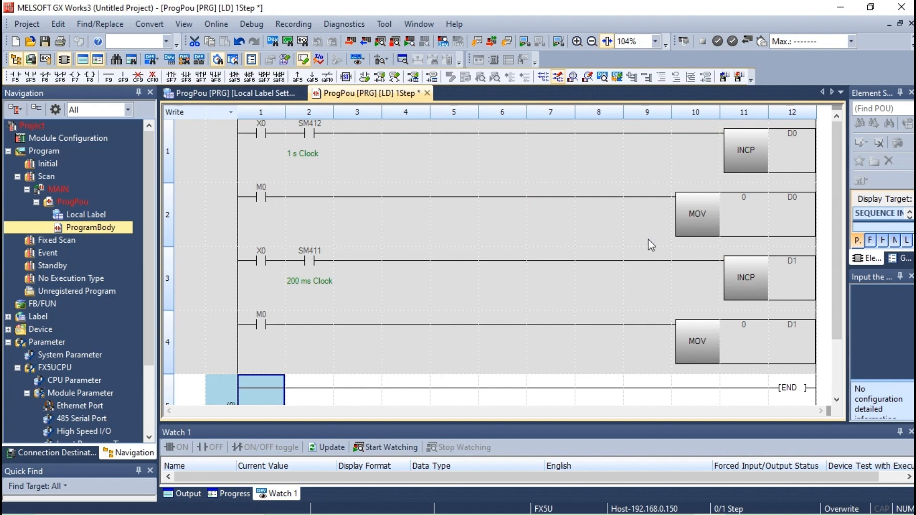
left_click(477, 43)
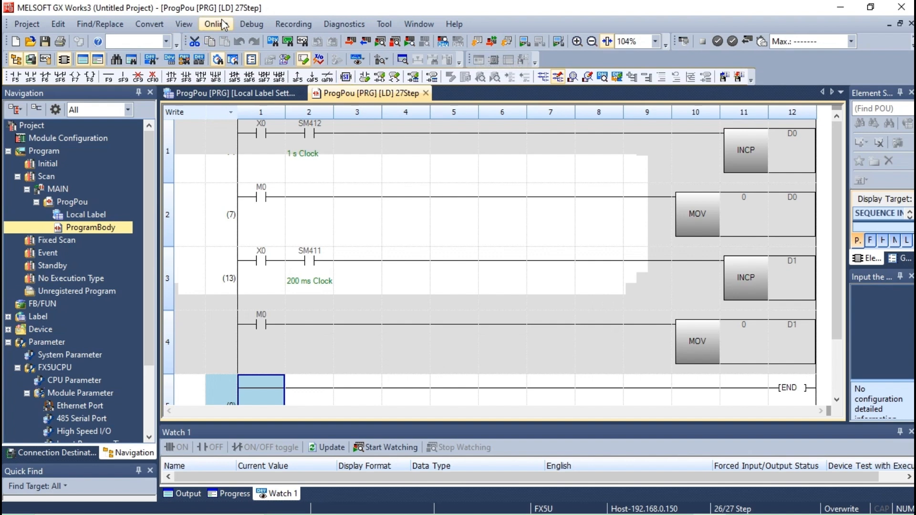
left_click(157, 29)
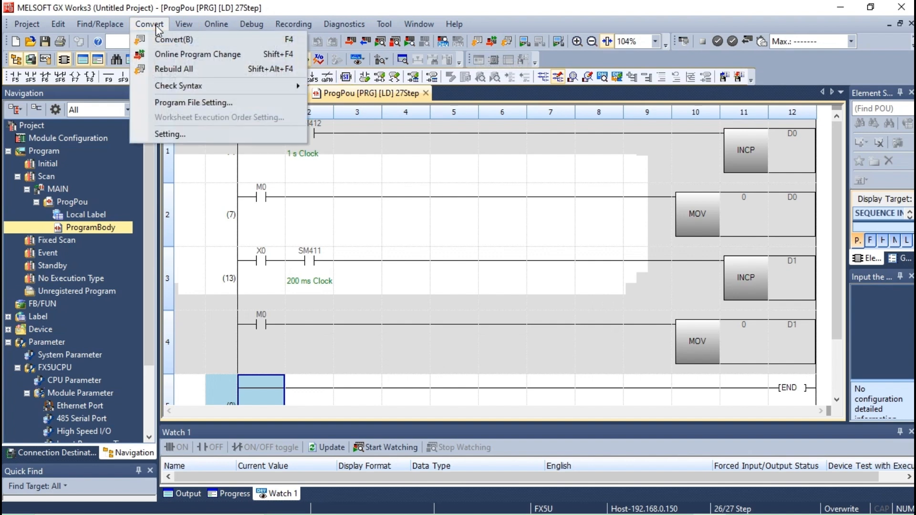
left_click(179, 72)
left_click(539, 348)
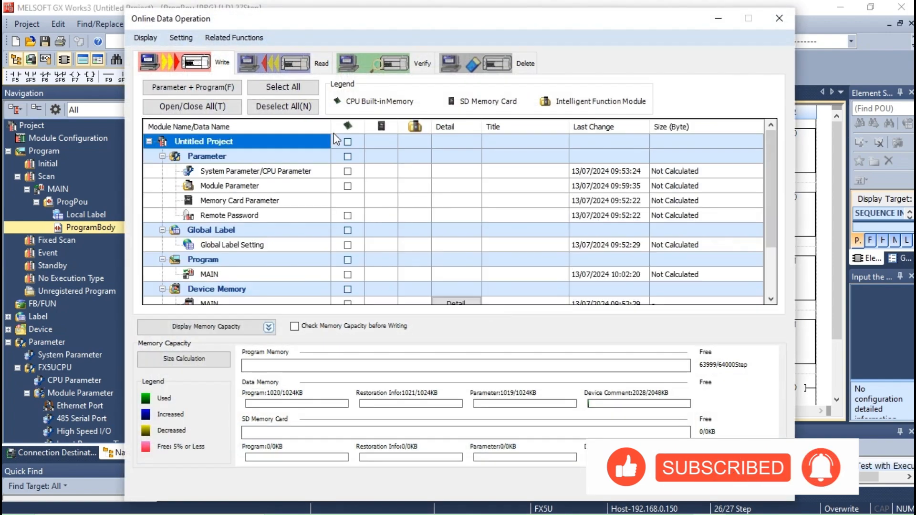
Step: Write all project data to the PLC after a remote STOP, overwriting all existing files, and dismiss the completion messages
left_click(280, 92)
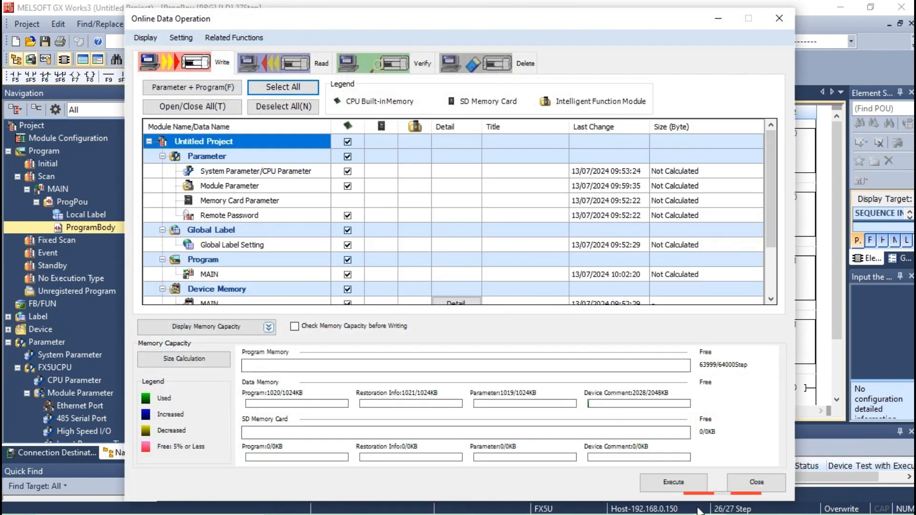
left_click(673, 486)
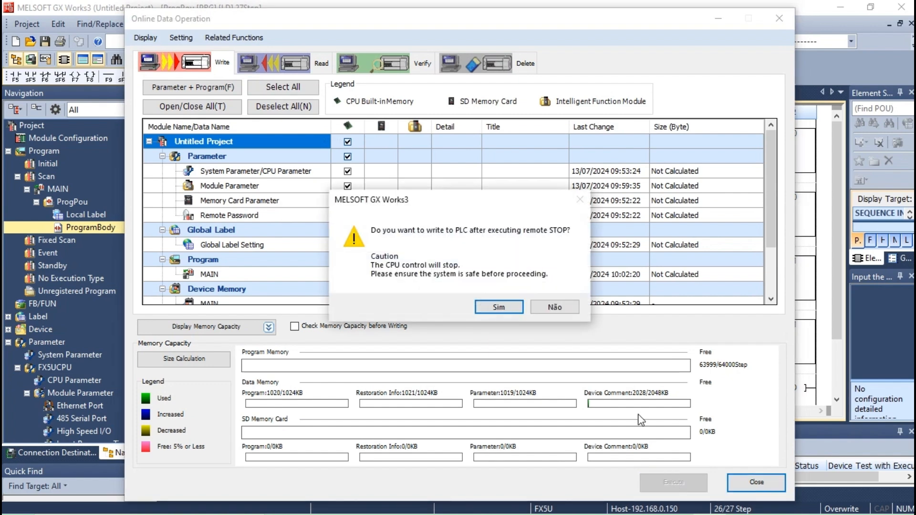
left_click(512, 310)
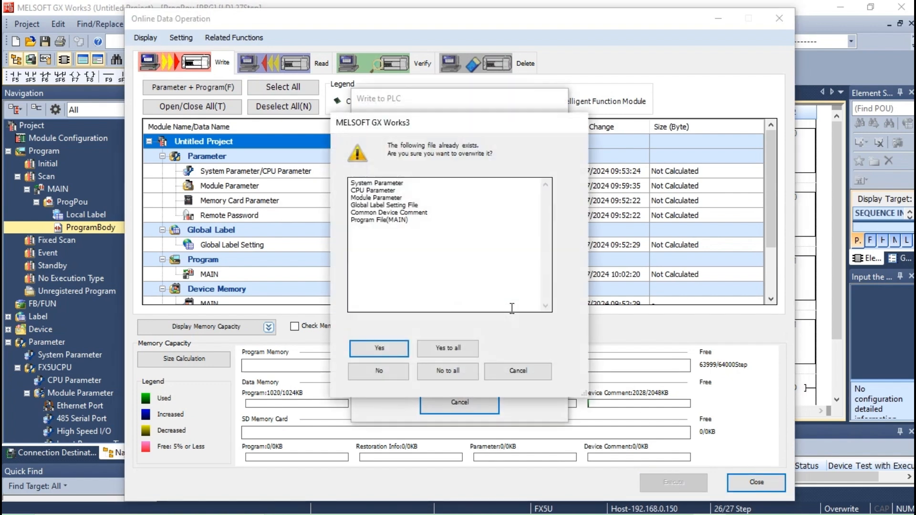
left_click(461, 348)
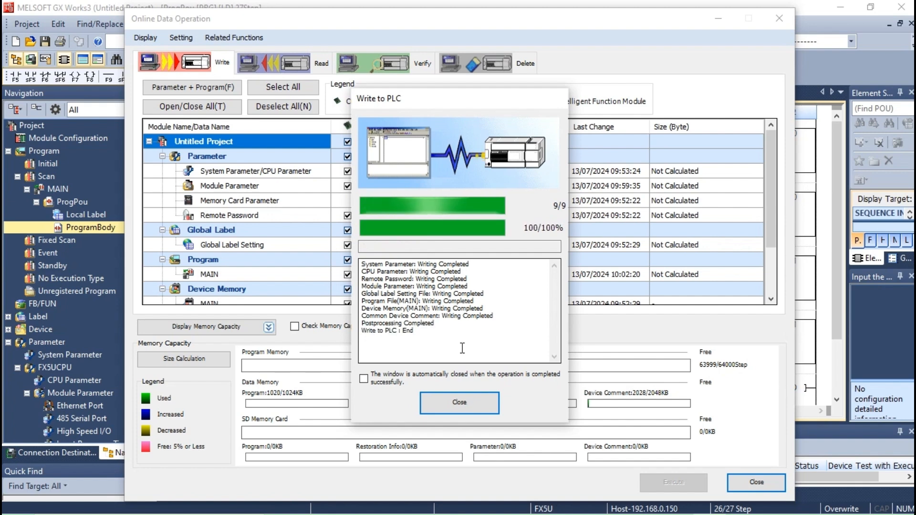
left_click(480, 413)
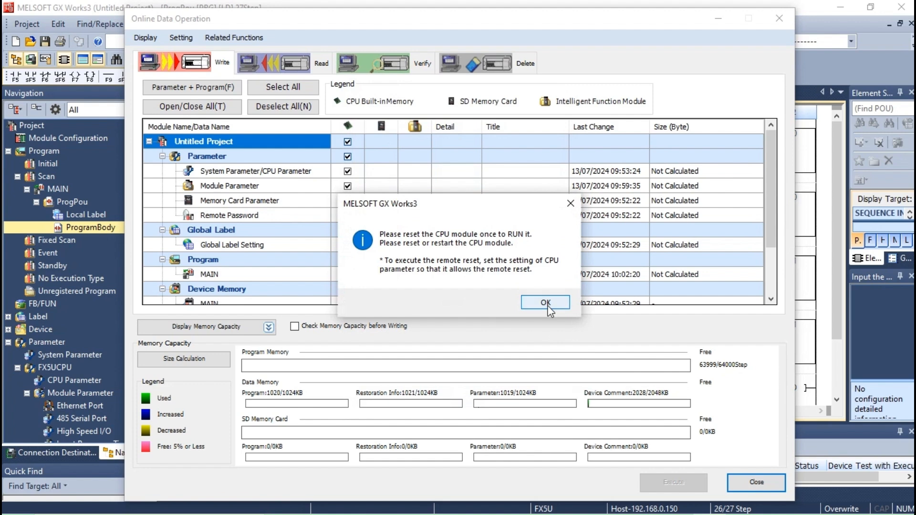
left_click(545, 303)
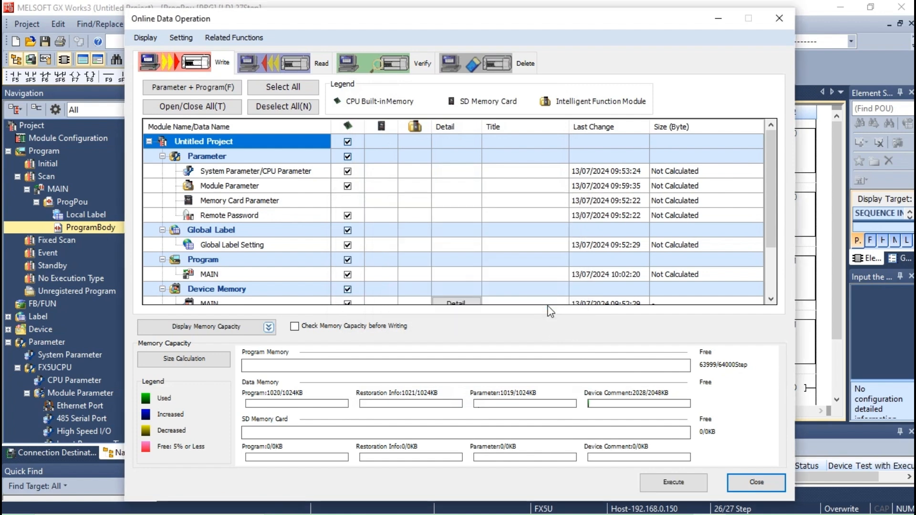
Step: Close the Online Data Operation window and start monitoring the ladder program
left_click(759, 482)
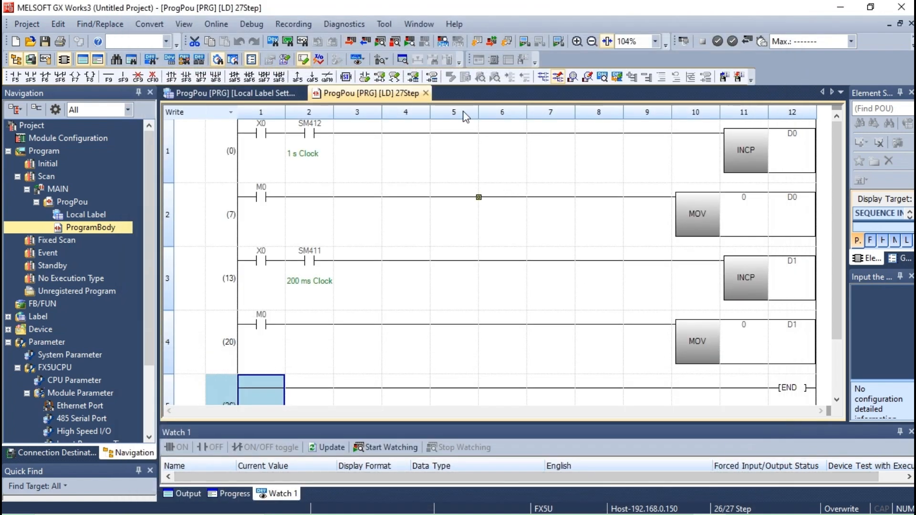
left_click(379, 42)
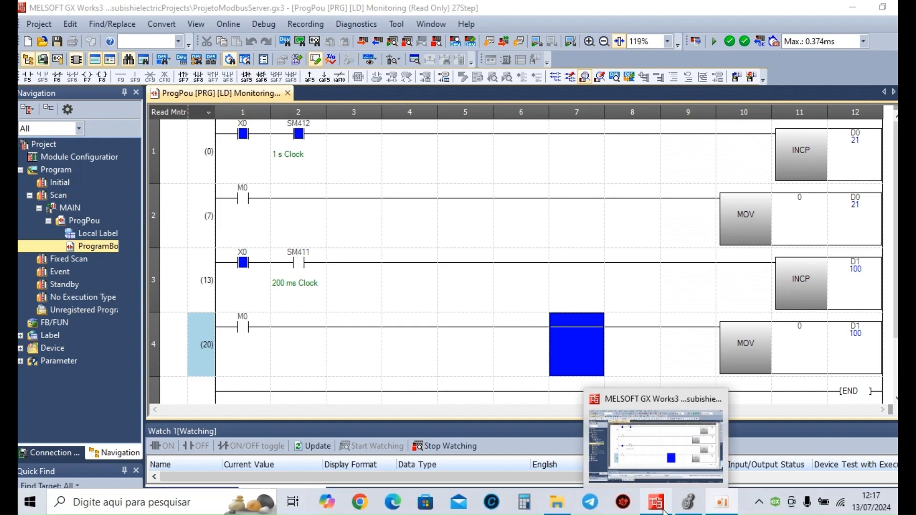
Step: Switch to Logix Designer and open the Modbus_Client controller tags with their live values
left_click(689, 502)
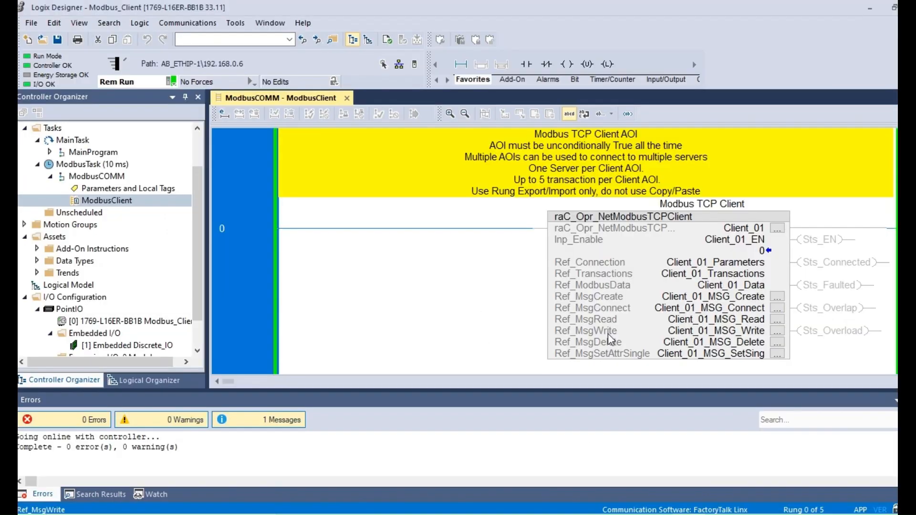
left_click_drag(426, 392, 430, 442)
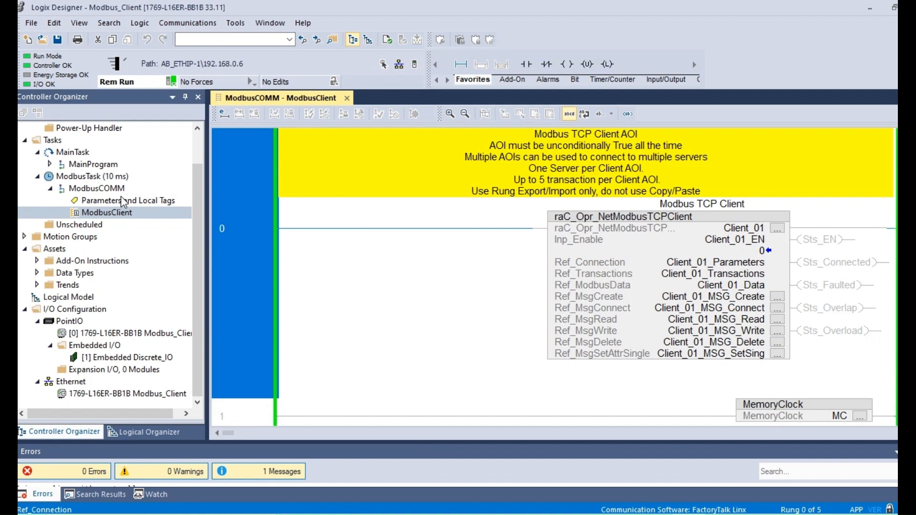
left_click_drag(199, 208, 199, 174)
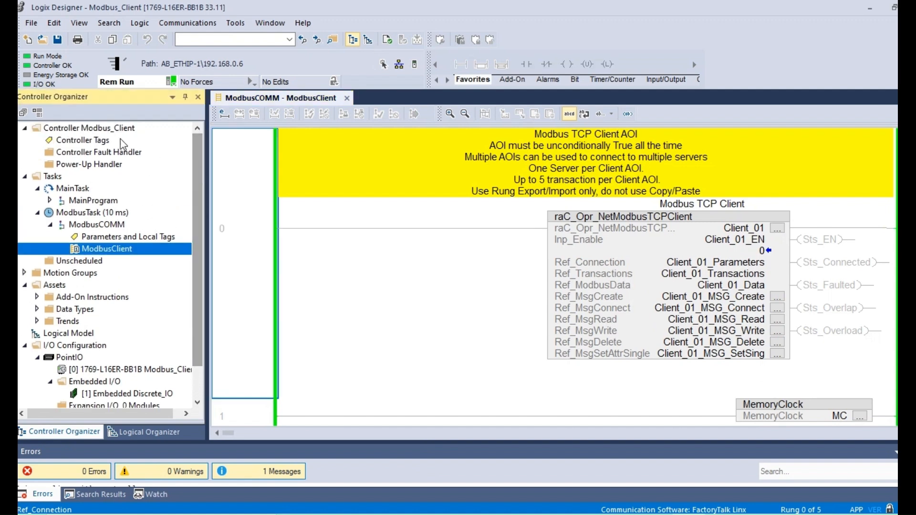
double_click(97, 141)
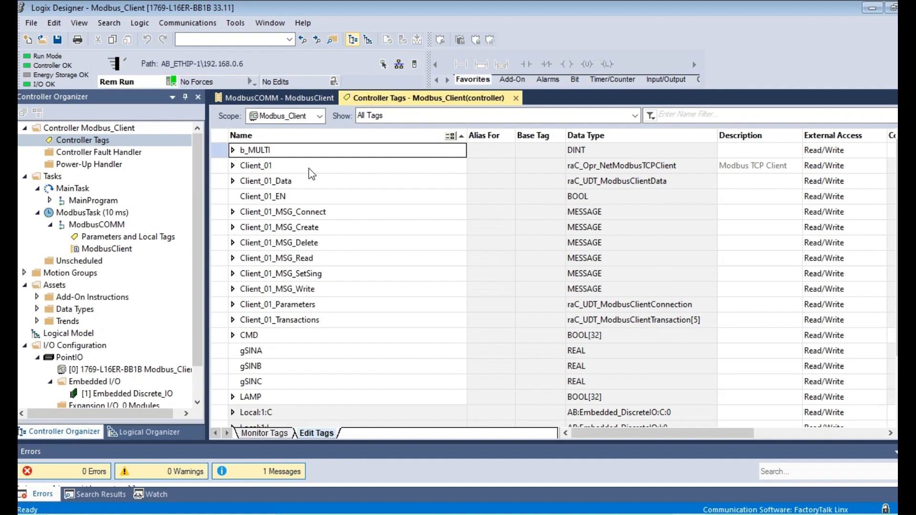
left_click(233, 305)
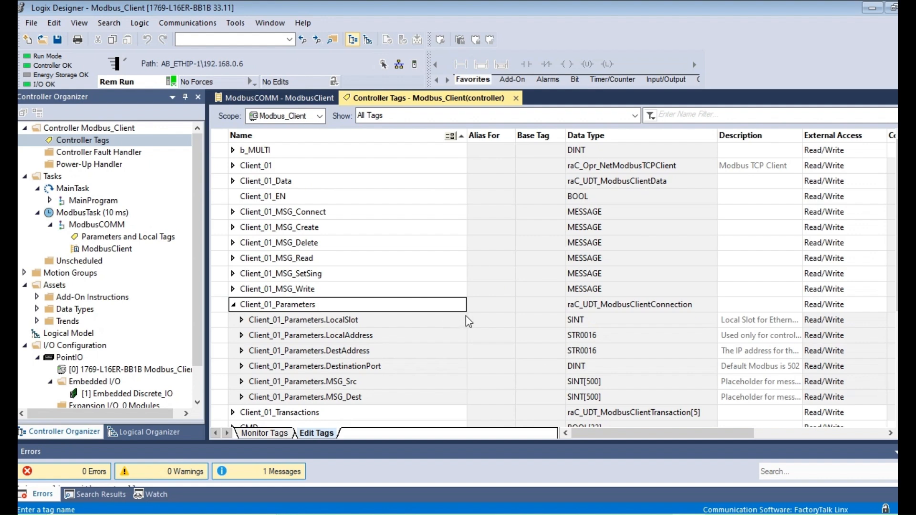
left_click(259, 433)
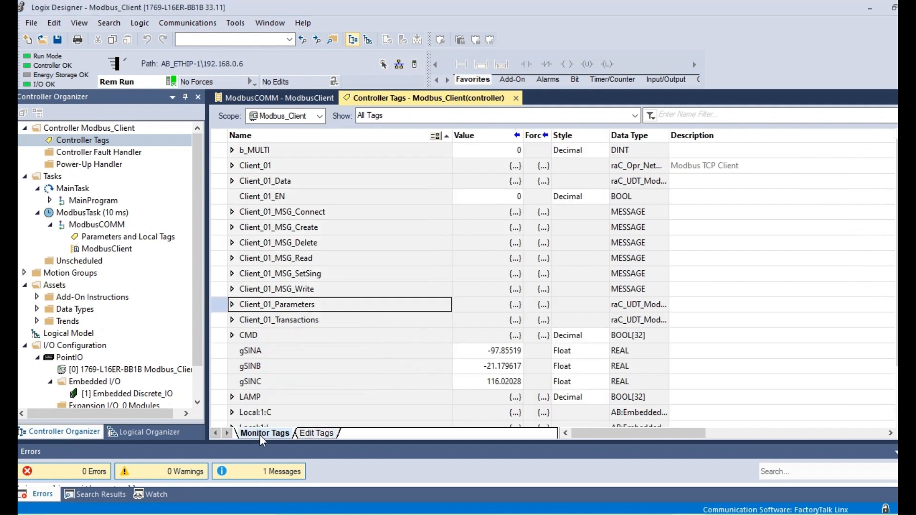
Step: Set the DestAddress of Client_01_Parameters to 192.168.0.150 and collapse the parameter structure
left_click(232, 305)
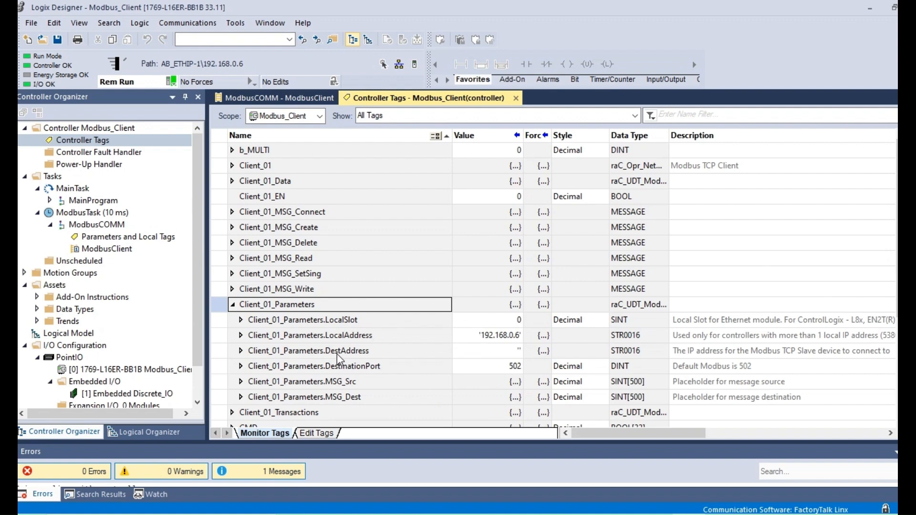
left_click(515, 351)
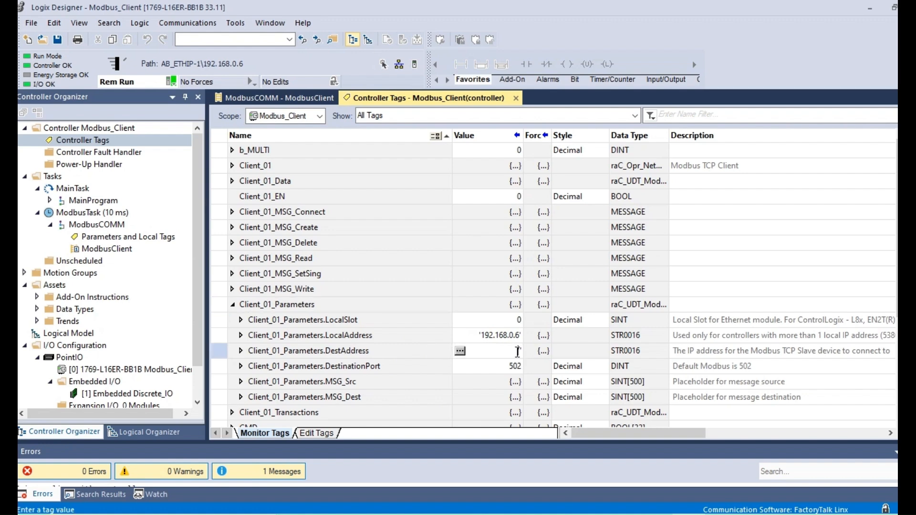
left_click(460, 352)
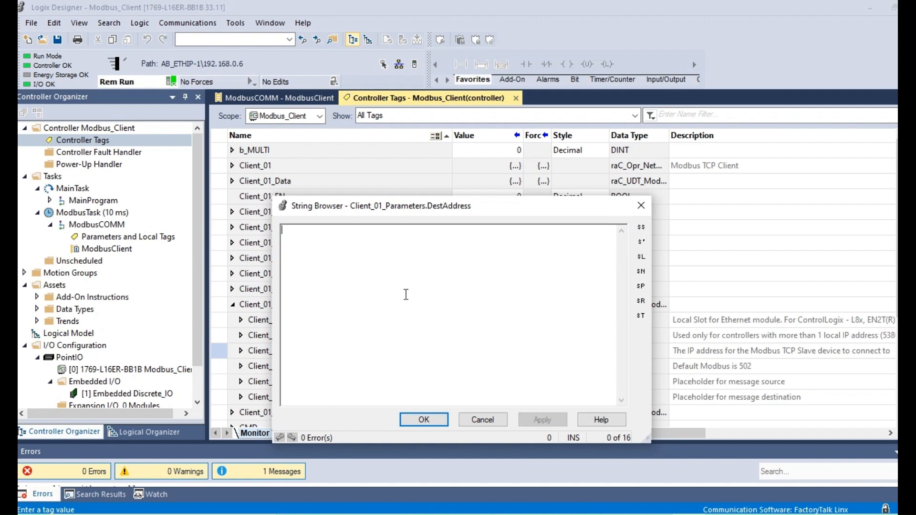
type("192.")
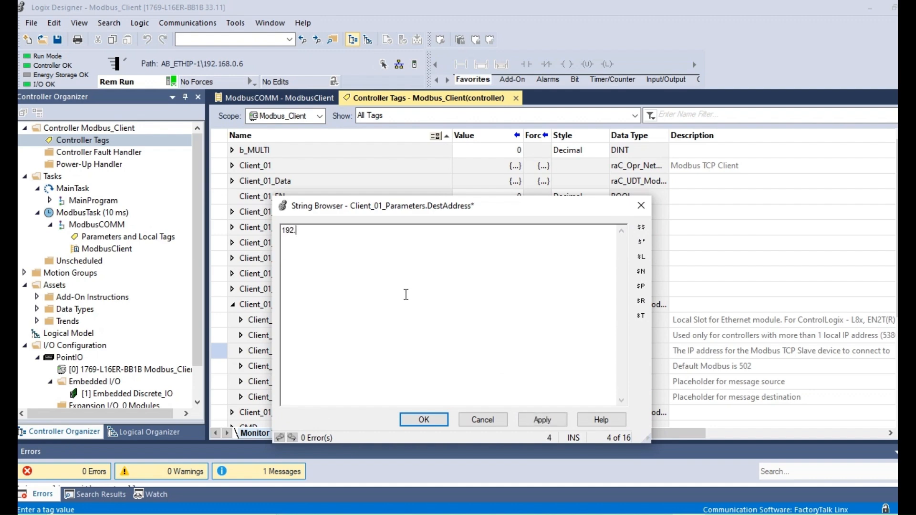
type("168.0.150")
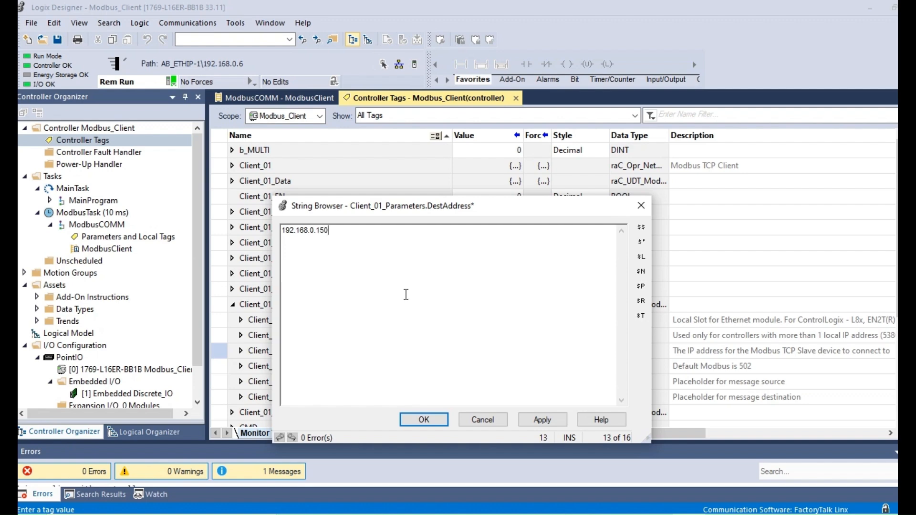
left_click(543, 419)
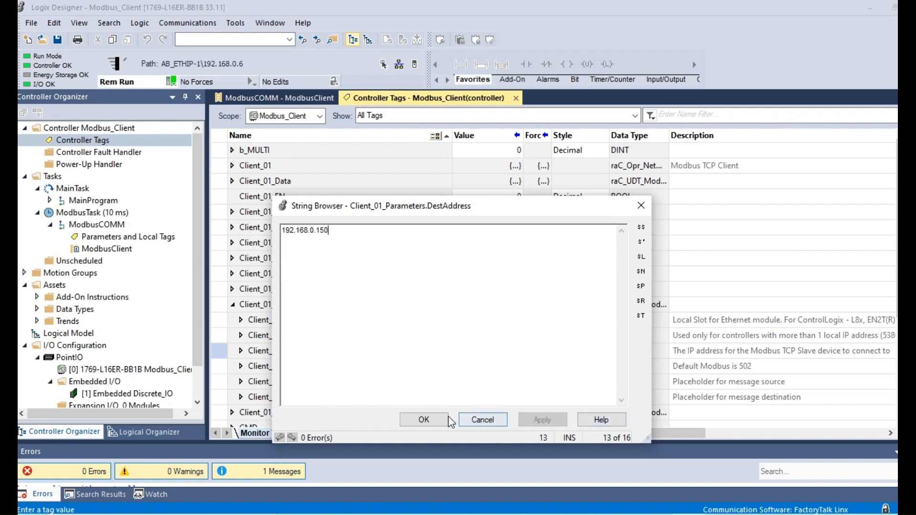
left_click(424, 420)
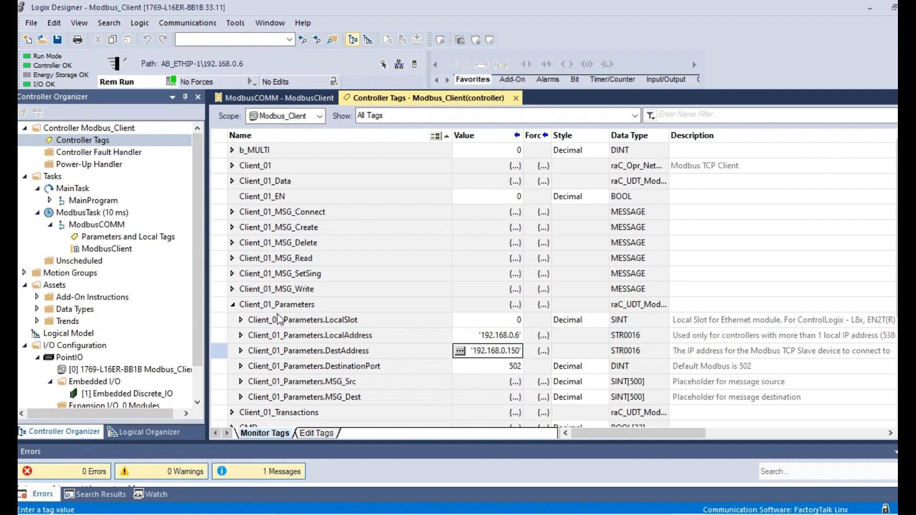
left_click(233, 306)
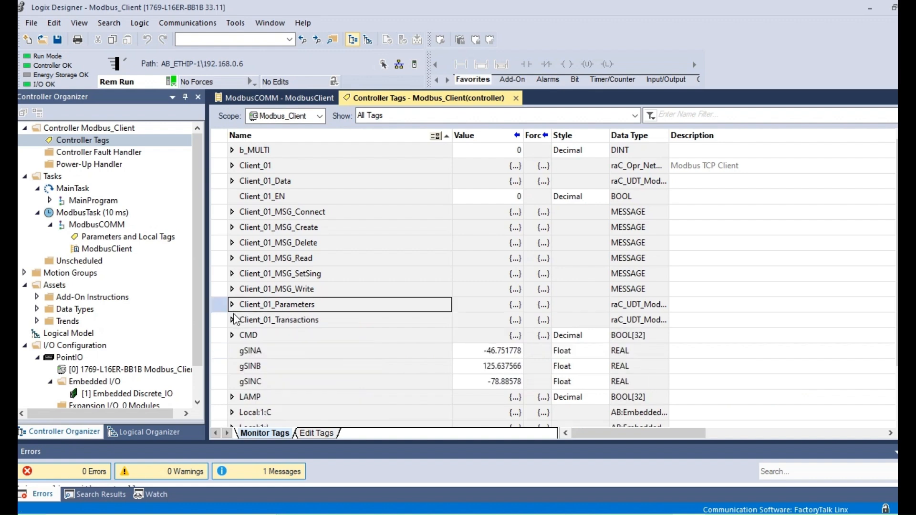
Step: Expand Client_01_Transactions[0] and set its TransType to 3 and its StationID to 1
left_click(232, 320)
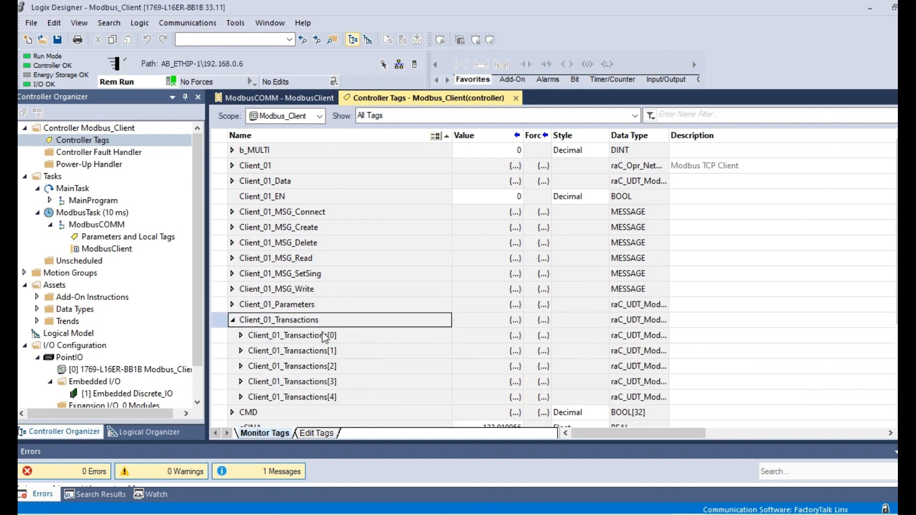
left_click(241, 335)
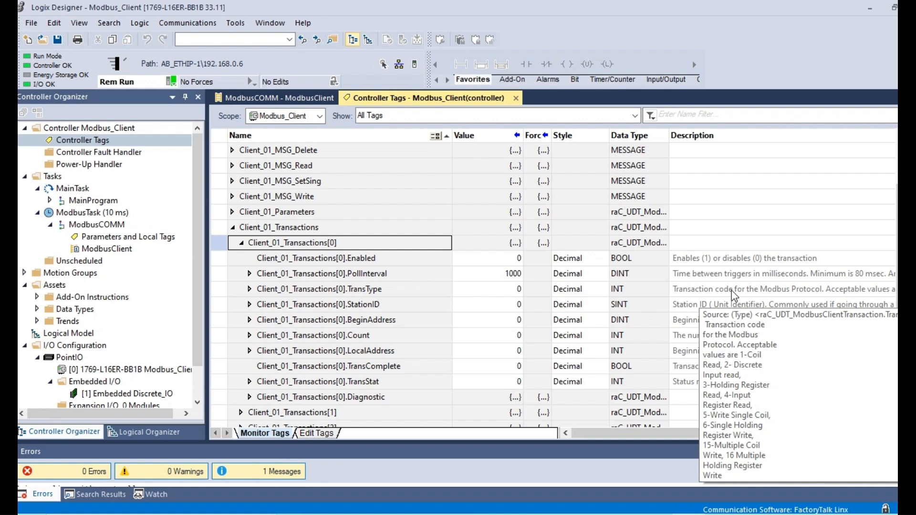
left_click(509, 289)
key("BackSpace")
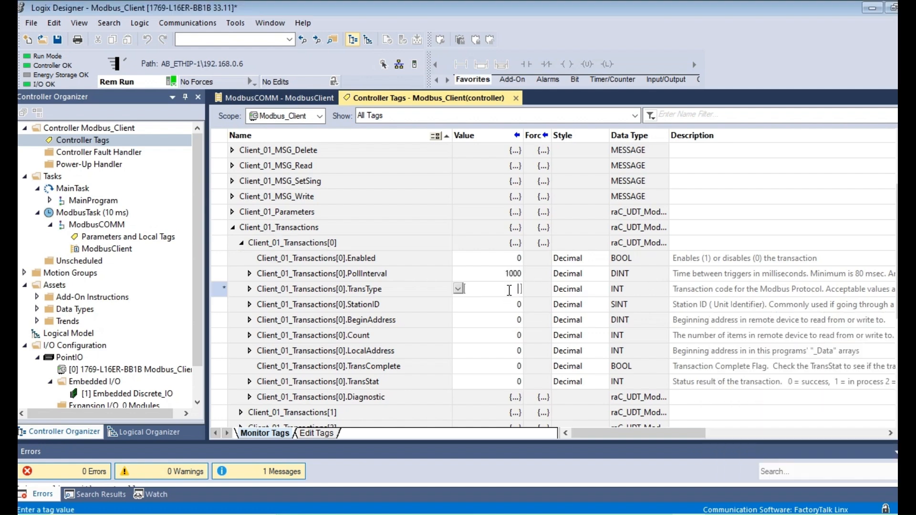
type("3")
key("Return")
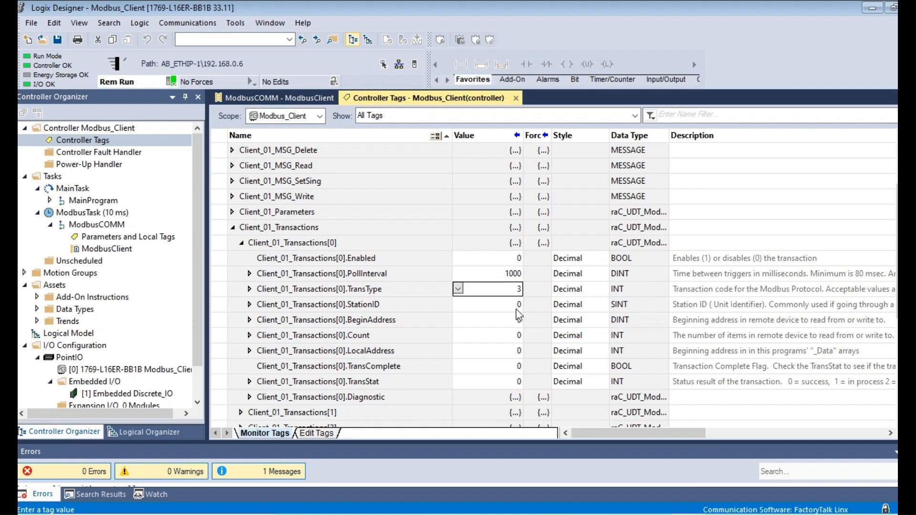
left_click(517, 306)
key("BackSpace")
type("1")
key("Return")
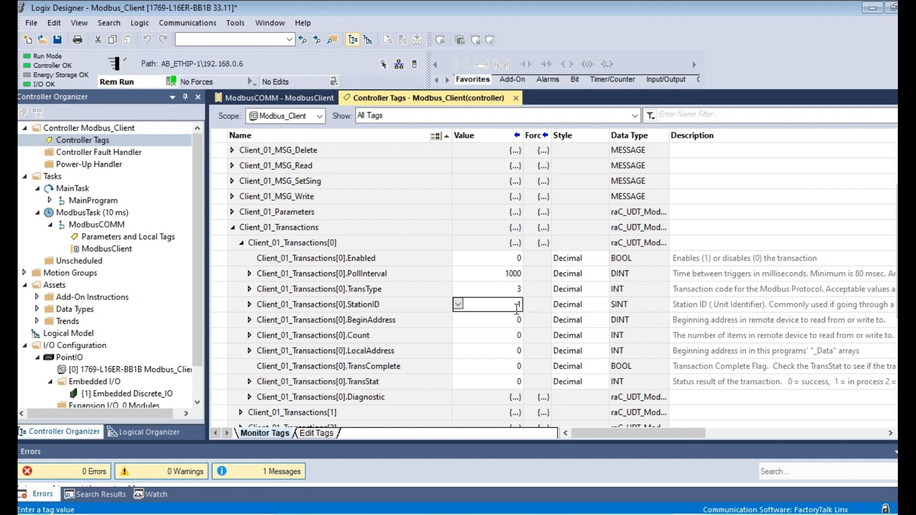
Step: Set the Count of Client_01_Transactions[0] to 2 and collapse the transactions structure
left_click(511, 324)
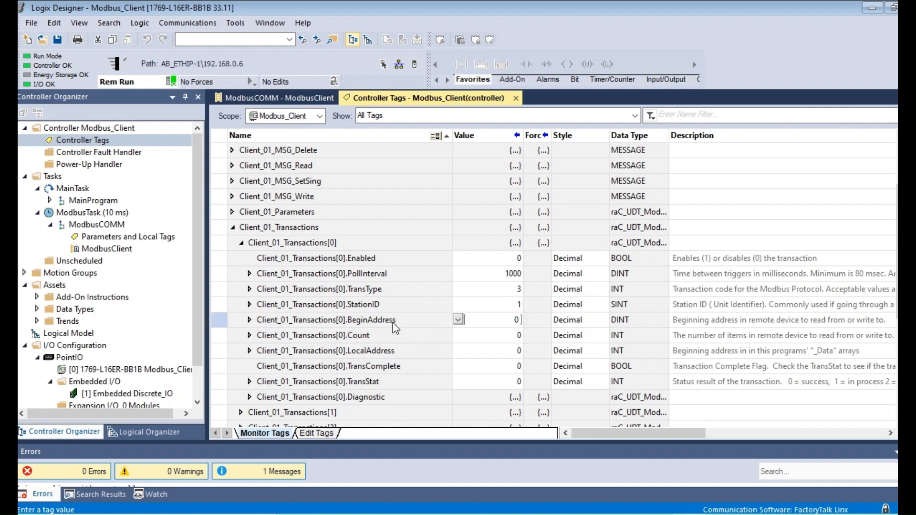
left_click(515, 335)
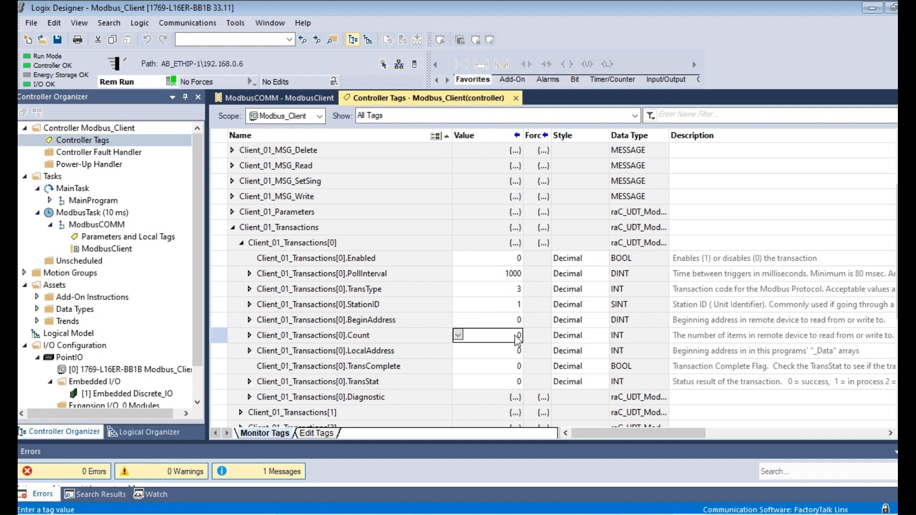
left_click(516, 335)
left_click(518, 322)
left_click(518, 320)
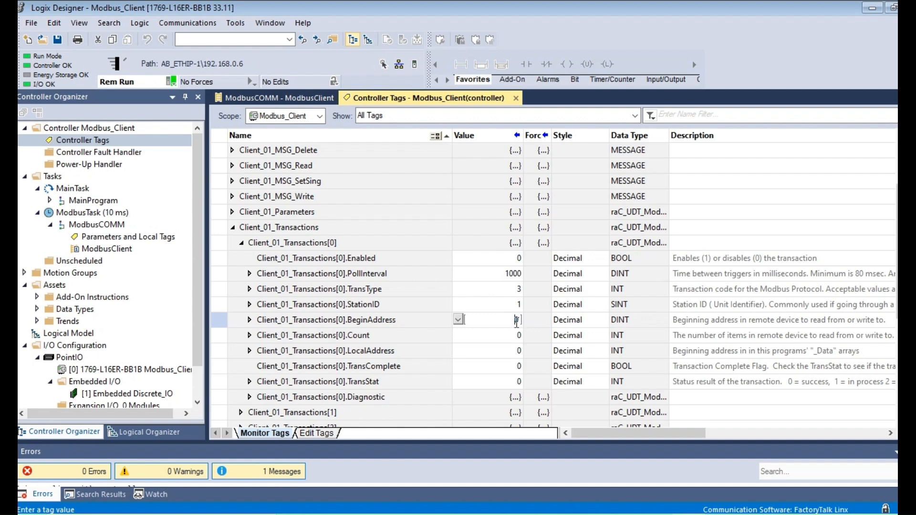
left_click(514, 336)
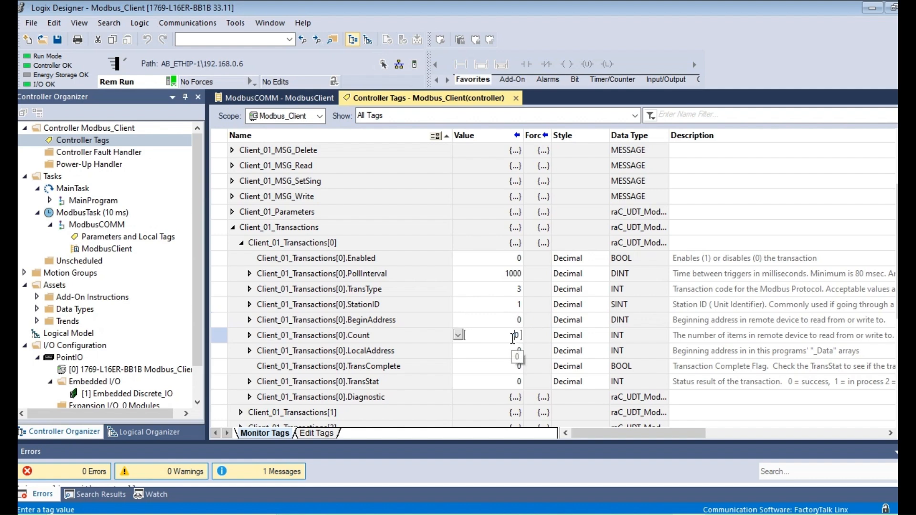
double_click(514, 336)
key("Return")
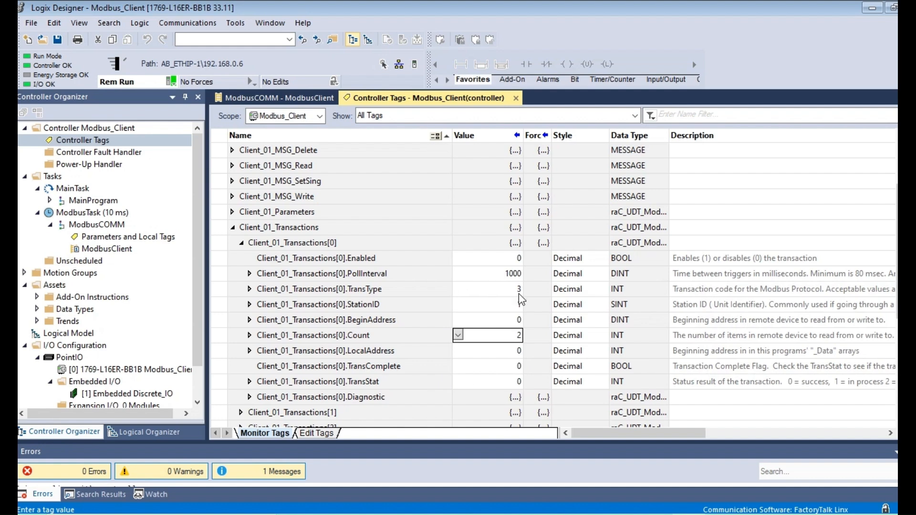
left_click(241, 243)
left_click(233, 228)
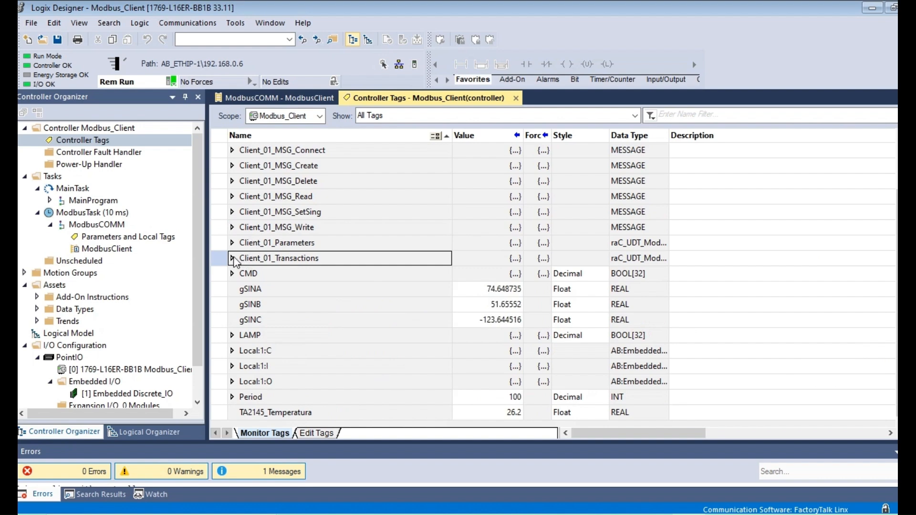
Step: Expand Client_01_Transactions[1] and set its TransType to 5 and its StationID to 1
left_click(232, 259)
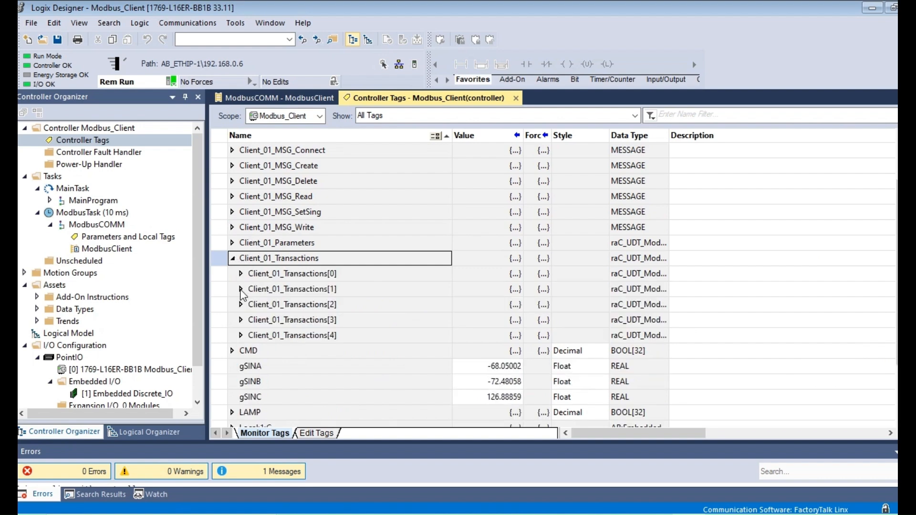
left_click(241, 289)
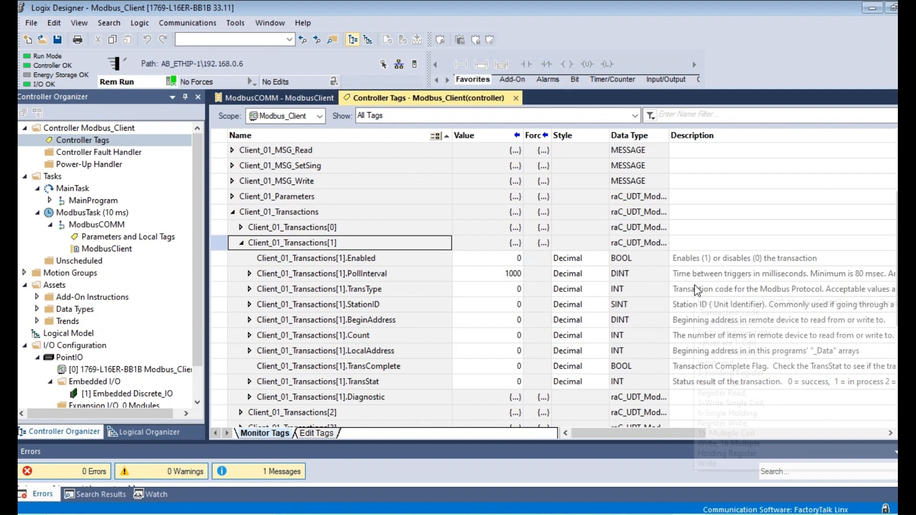
mouse_move(697, 292)
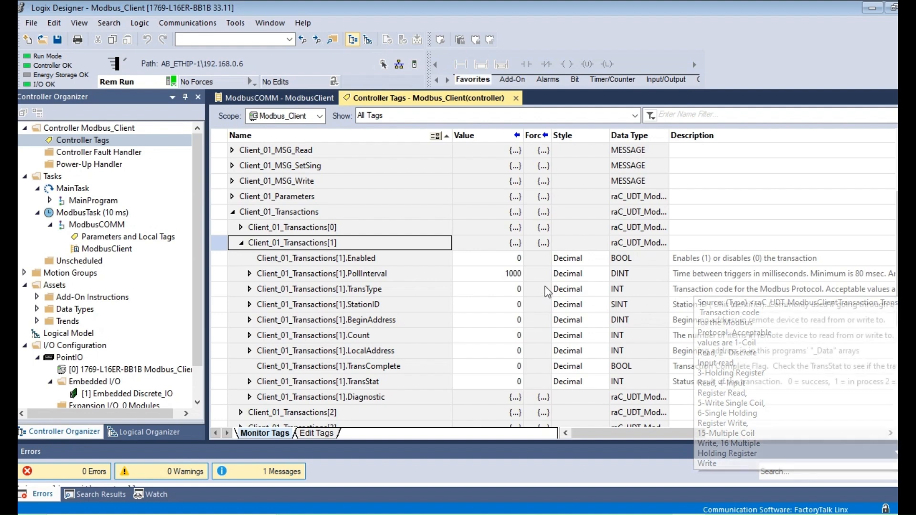
left_click(511, 290)
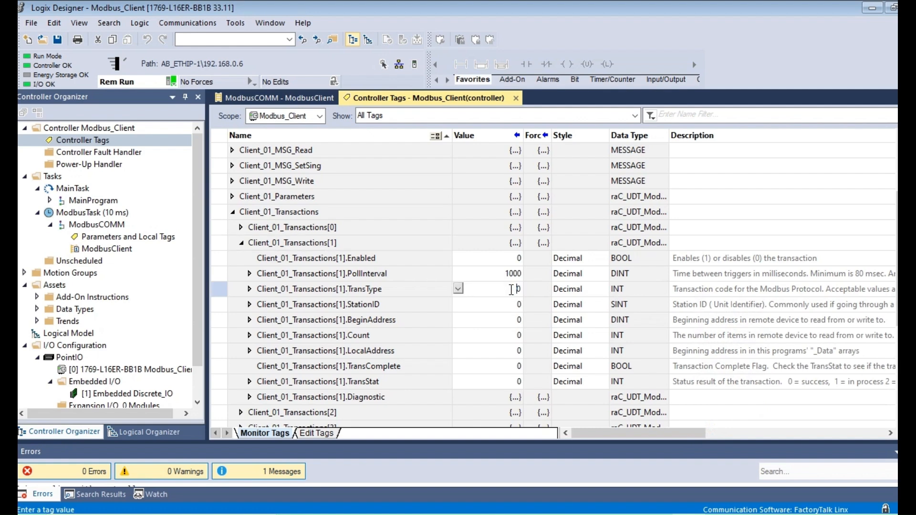
left_click_drag(512, 289, 534, 298)
type("5")
left_click(510, 304)
left_click_drag(509, 304, 563, 310)
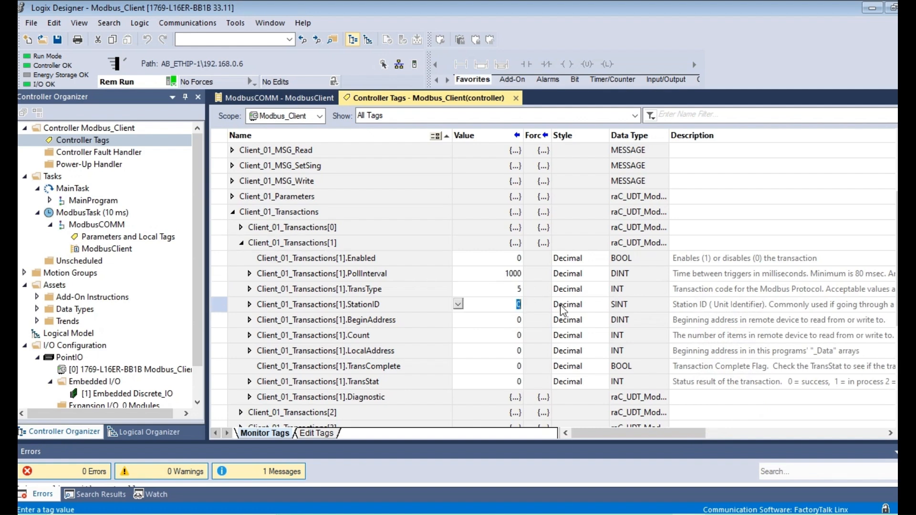
key("Return")
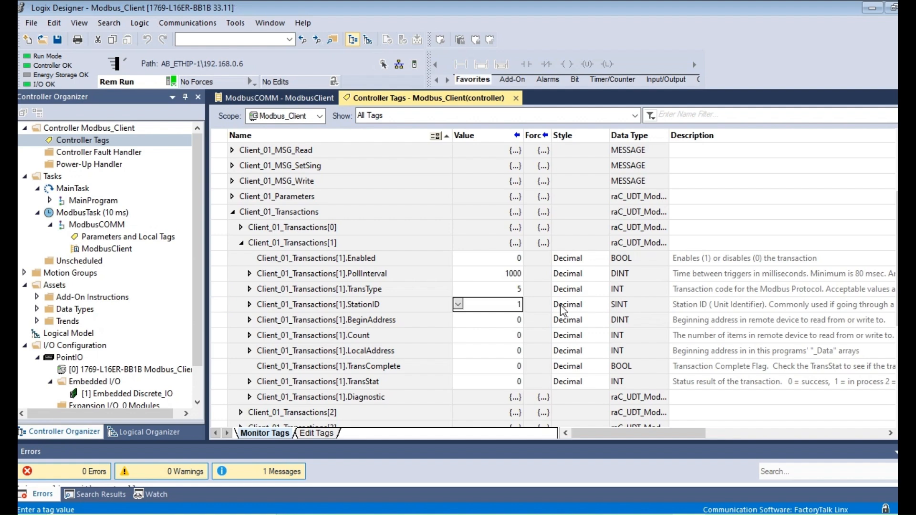
Step: Switch to GX Works3 and open the Ethernet Port module parameters of the FX5UCPU
left_click(516, 321)
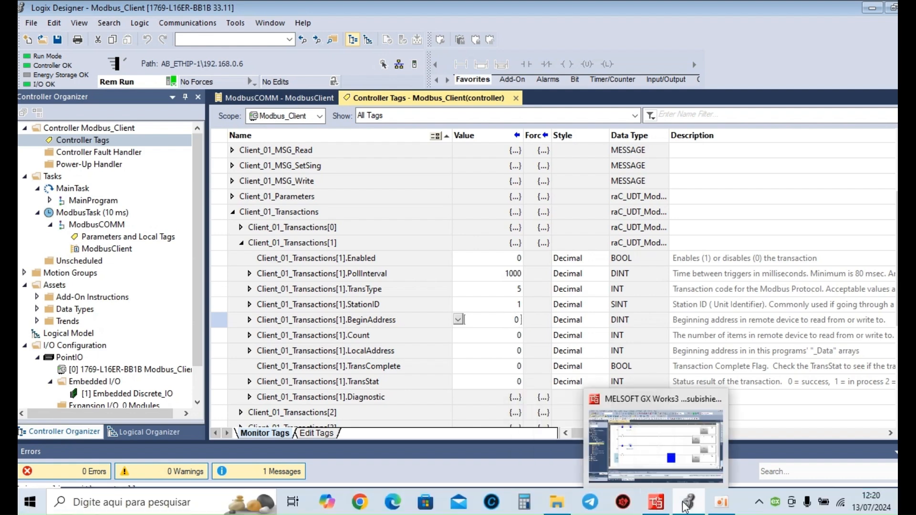
left_click(657, 503)
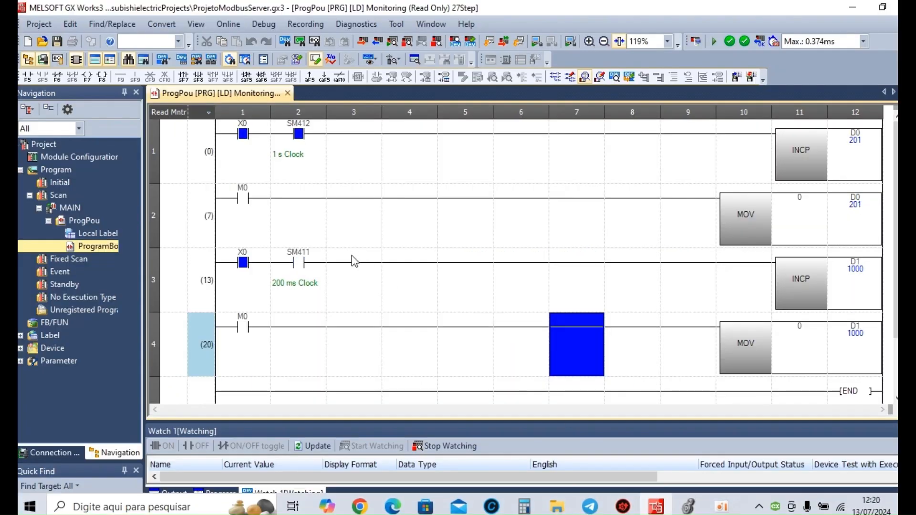
double_click(23, 361)
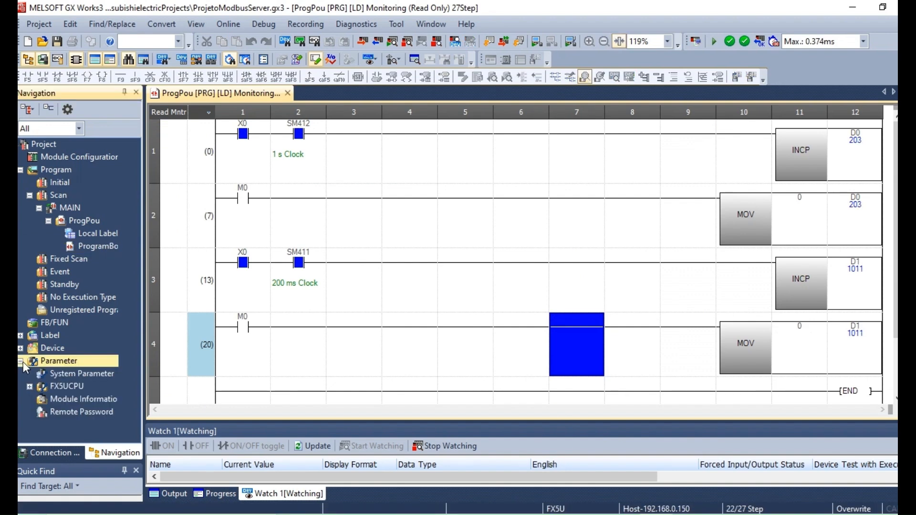
double_click(30, 389)
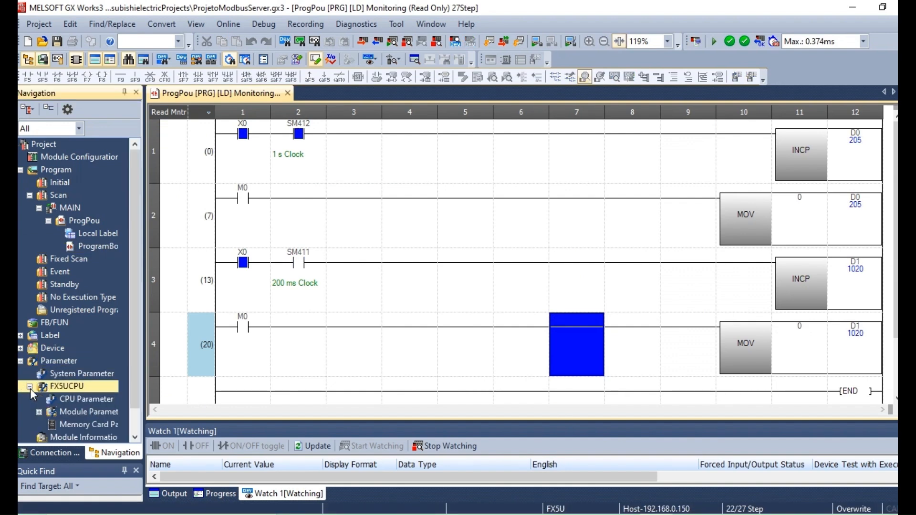
left_click(41, 416)
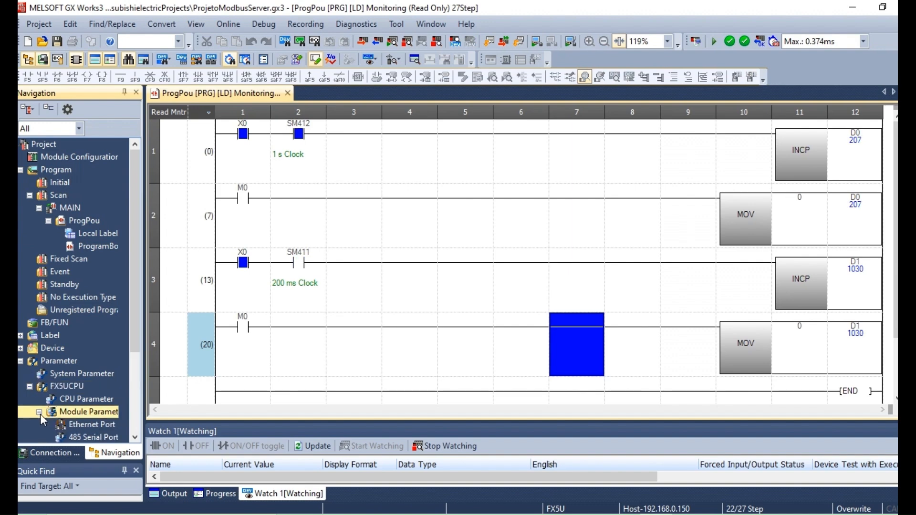
left_click(79, 424)
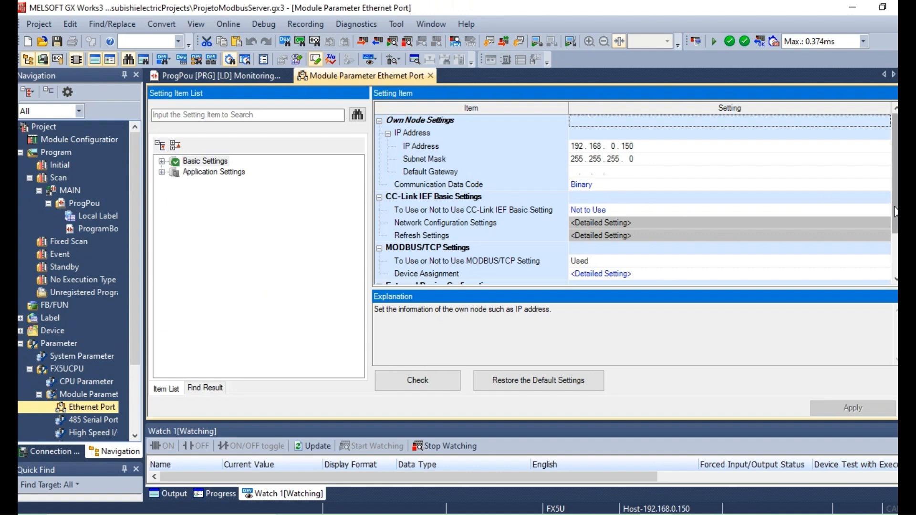
Step: Examine the MODBUS/TCP device assignment for the start number of the M0 coils, and close the allocation dialog and the Ethernet Port parameters
scroll(895, 212, "down", 1)
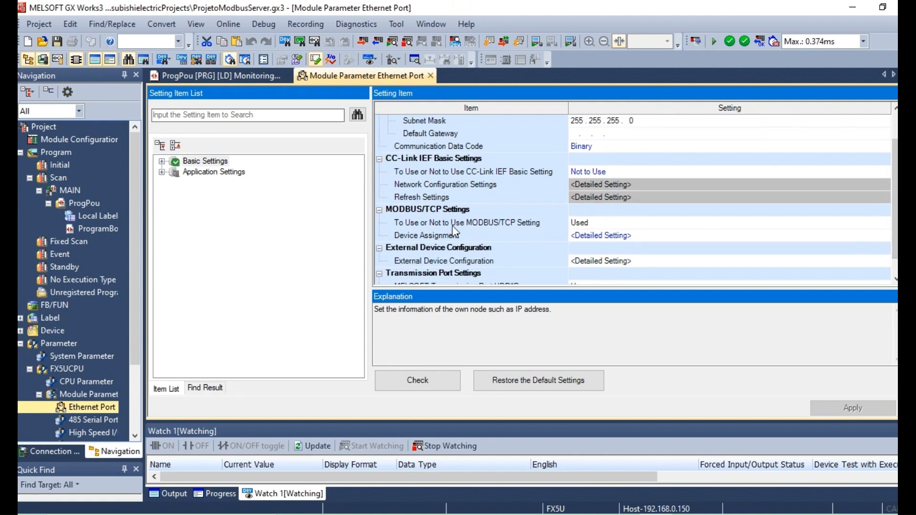
double_click(586, 237)
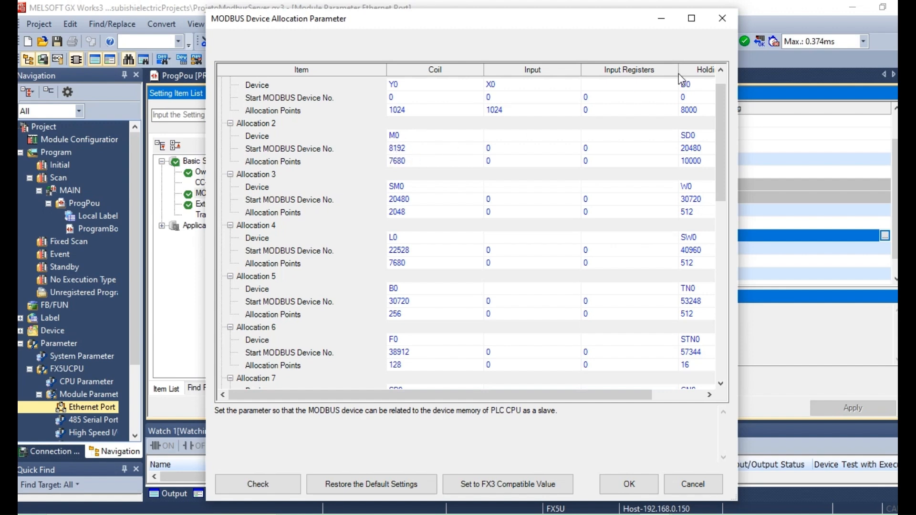
left_click(718, 20)
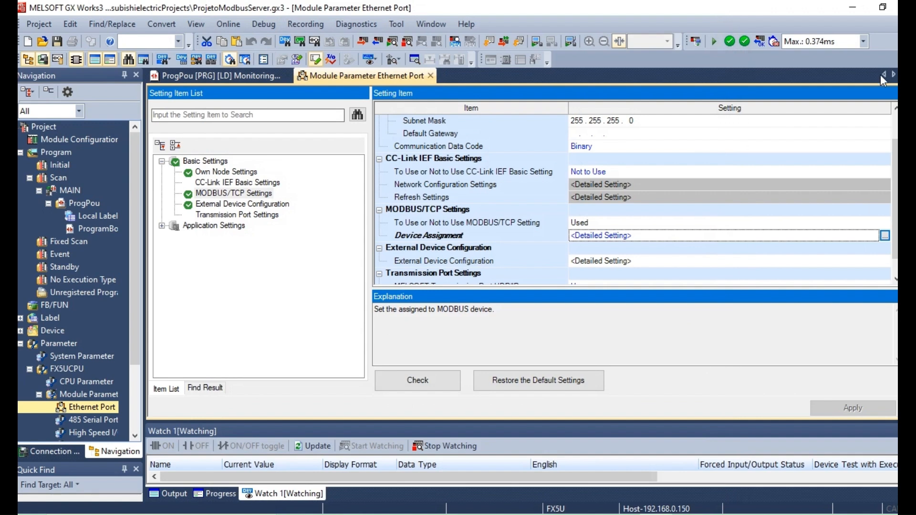
left_click(431, 76)
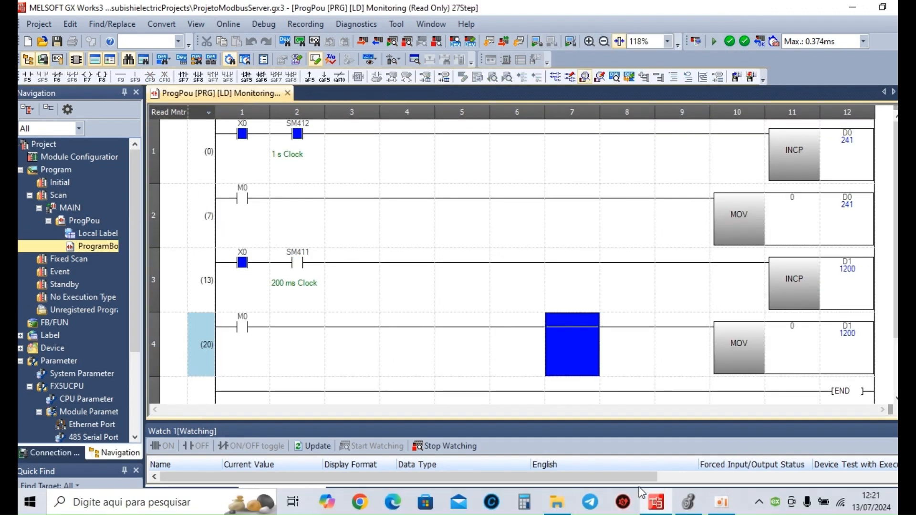
Step: Switch back to Logix Designer, set the BeginAddress of Client_01_Transactions[1] to 8192 and its Count to 1, and collapse the transactions structure
left_click(699, 507)
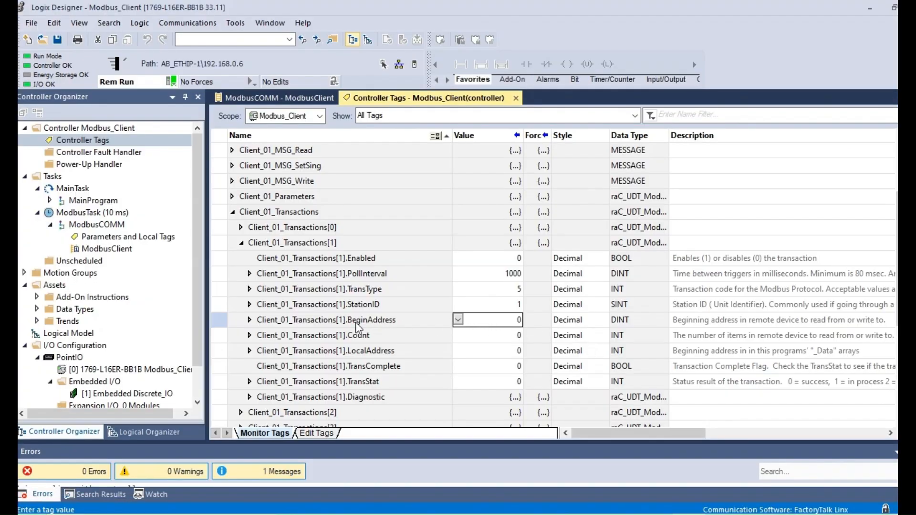
left_click(516, 320)
type("8")
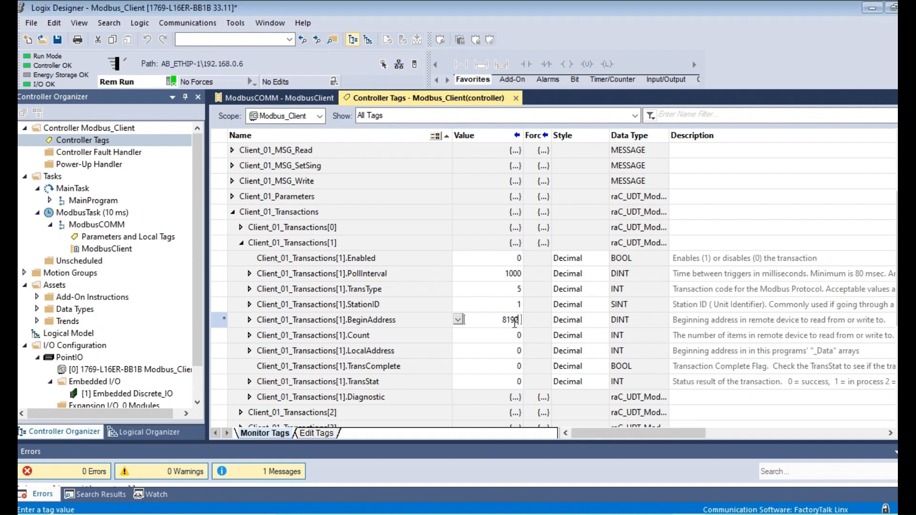
type("192")
key("Return")
left_click(512, 336)
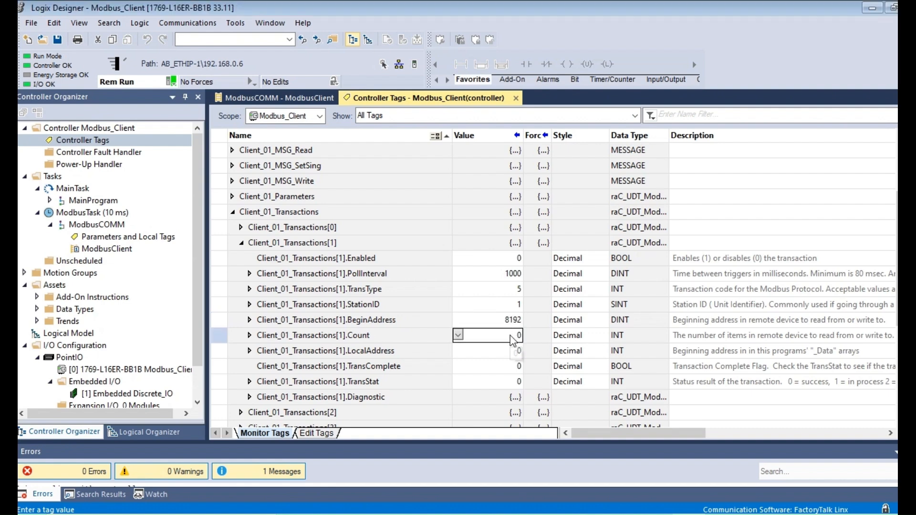
key("Return")
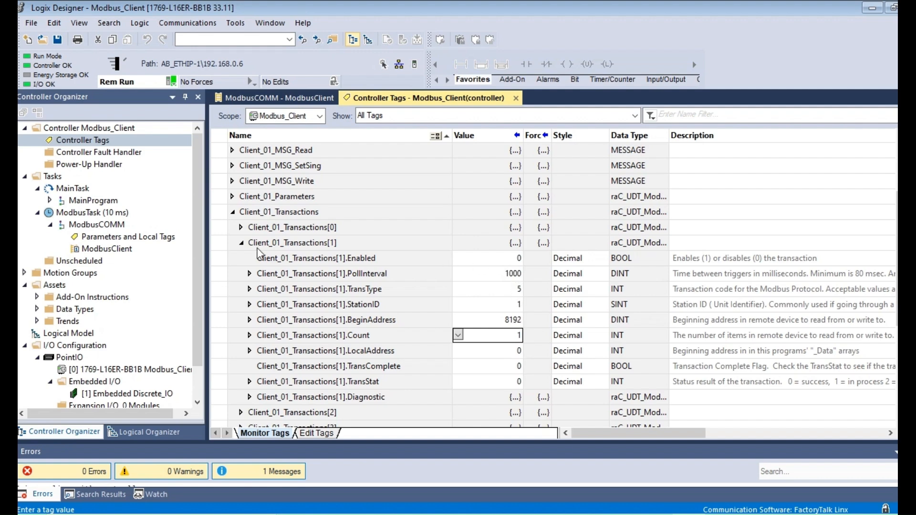
left_click(232, 212)
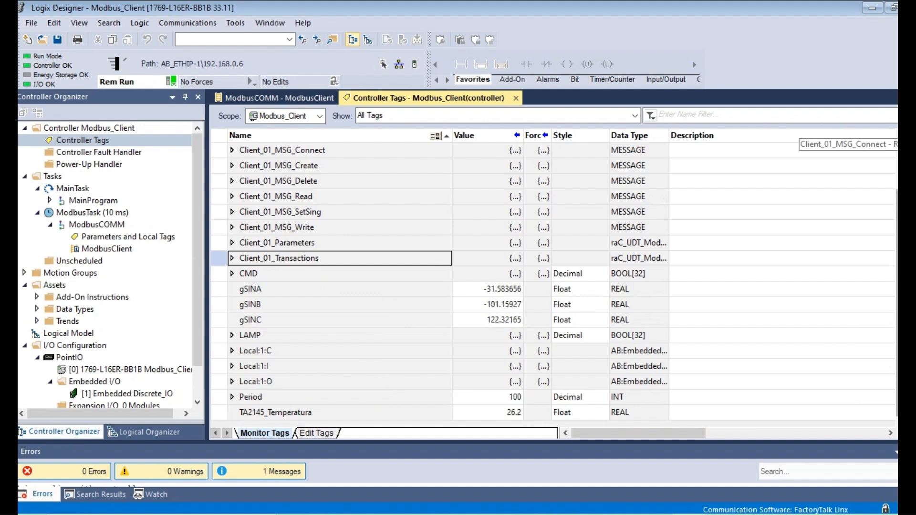
Step: Expand Client_01_Data, inspect its Coils_0xxx array and collapse that array
scroll(849, 148, "up", 2)
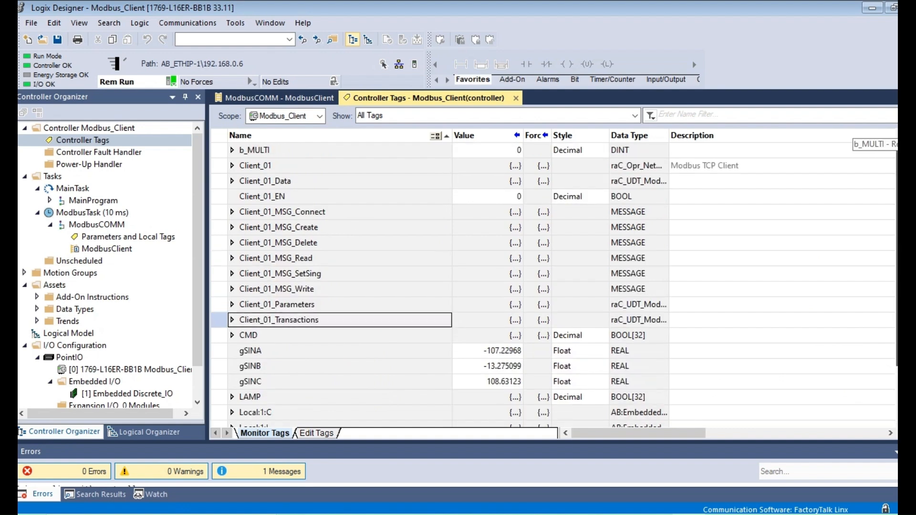
left_click(233, 182)
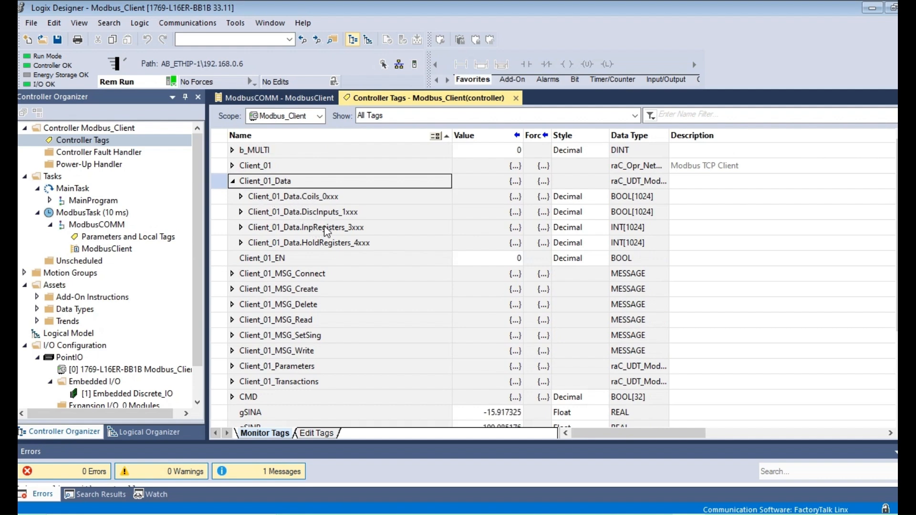
left_click(241, 197)
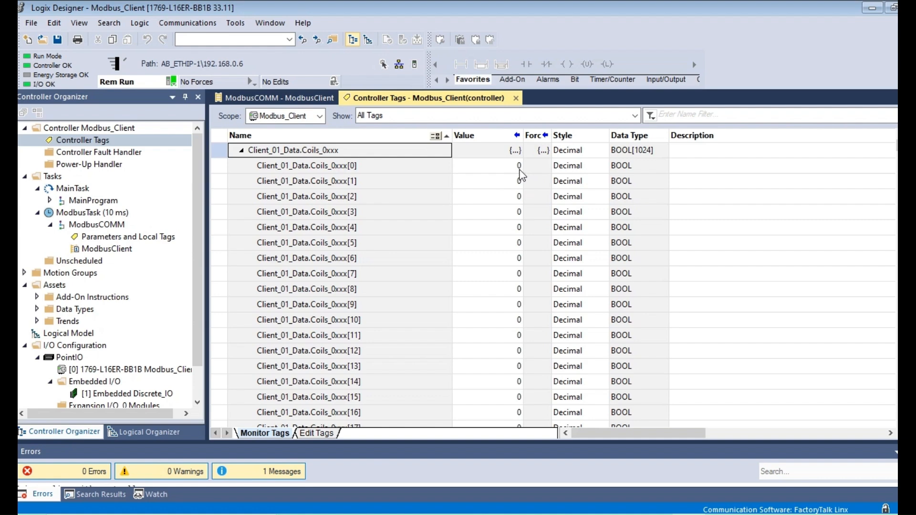
left_click(241, 151)
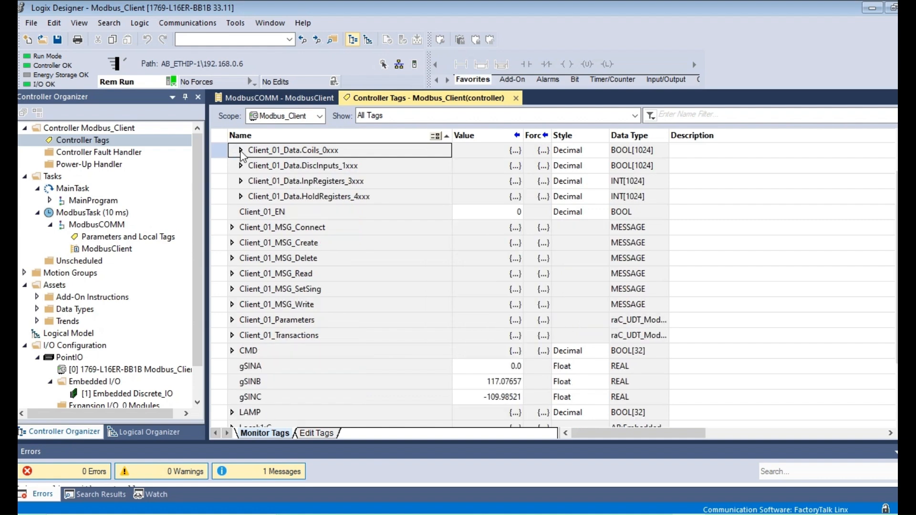
Step: Expand Client_01_Data.HoldRegisters_4xxx and set register [0] to 0
left_click(241, 196)
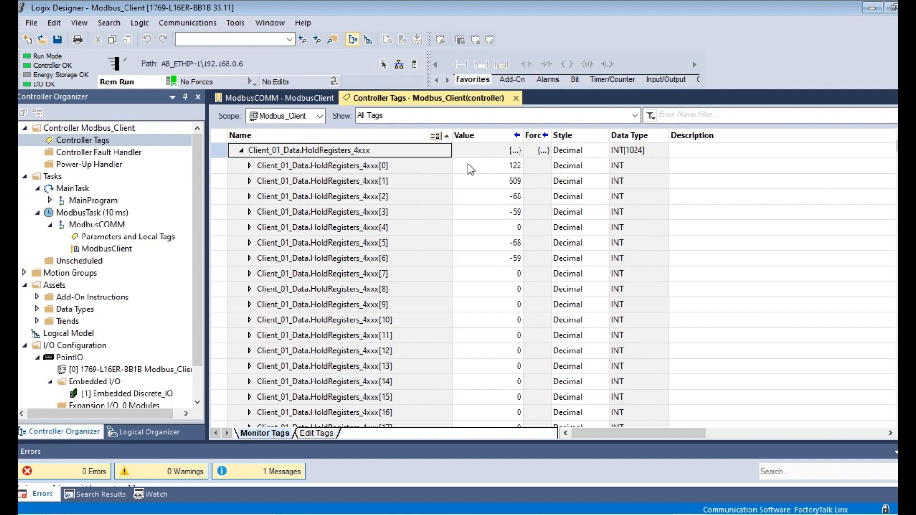
left_click(504, 166)
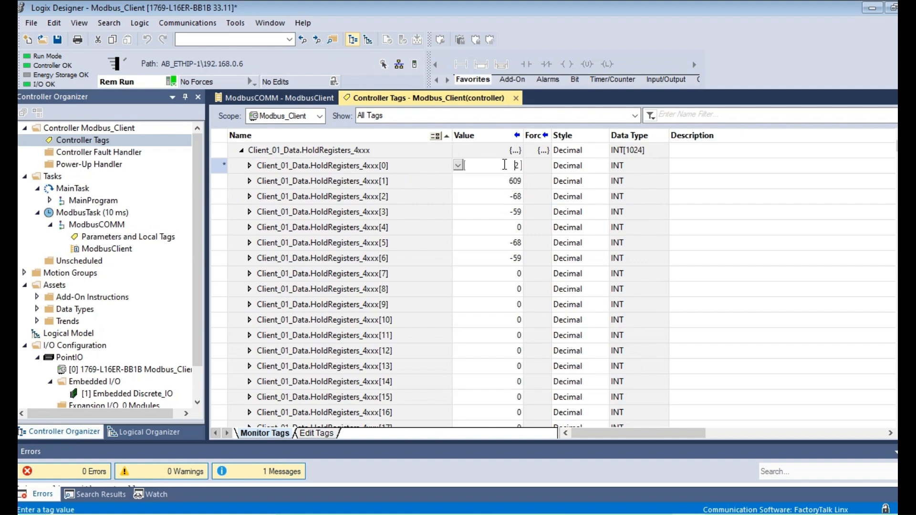
key("BackSpace")
key("Return")
key("Return")
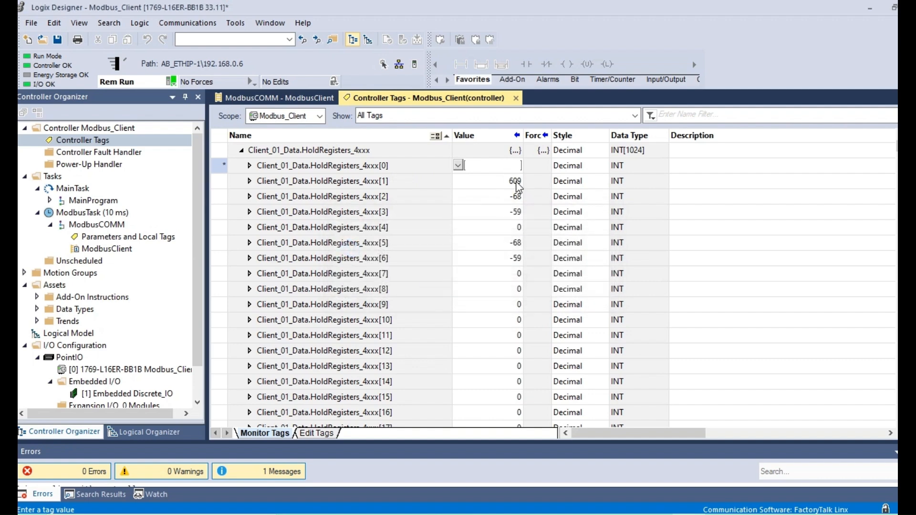
type("0")
key("Return")
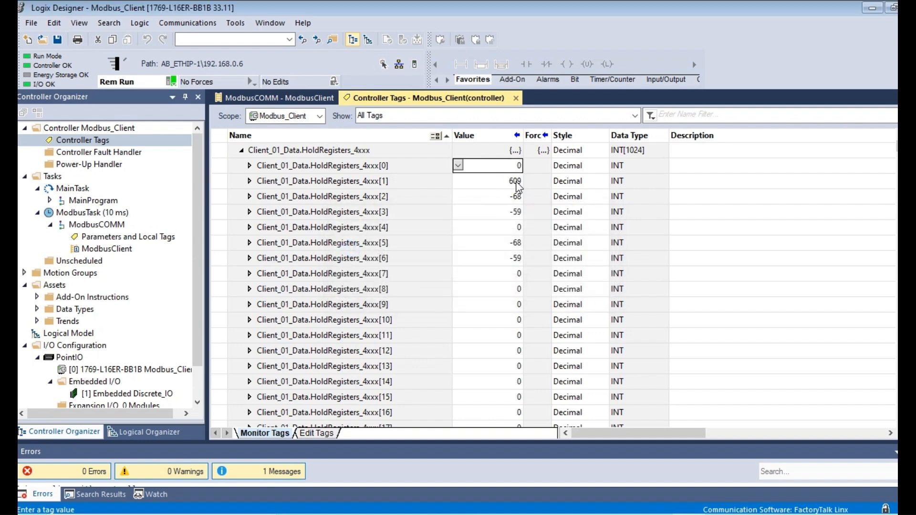
Step: Set holding registers [1], [2] and [3] of Client_01_Data.HoldRegisters_4xxx to 0
left_click(517, 184)
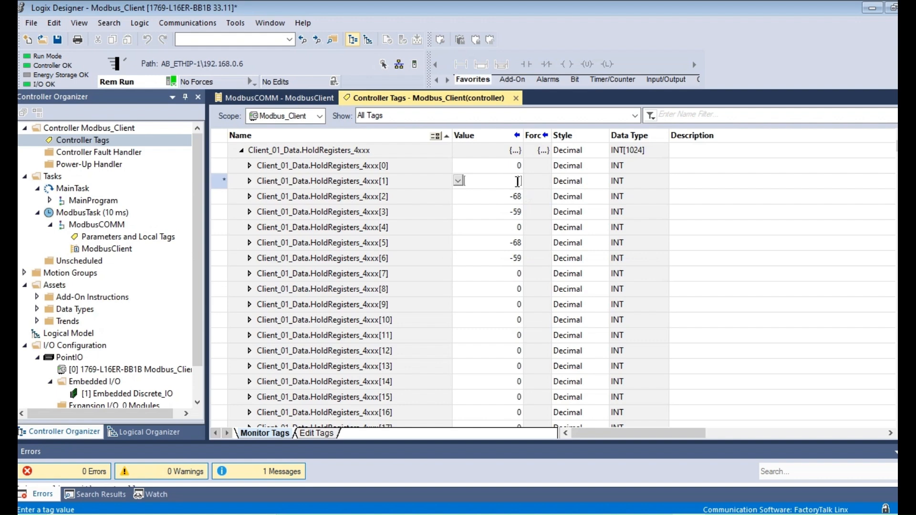
key("Return")
left_click(516, 198)
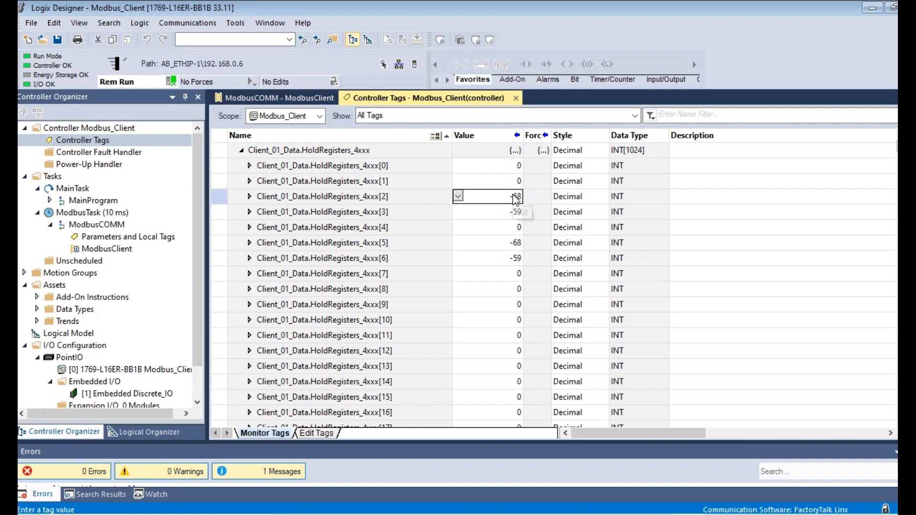
key("BackSpace")
type("0")
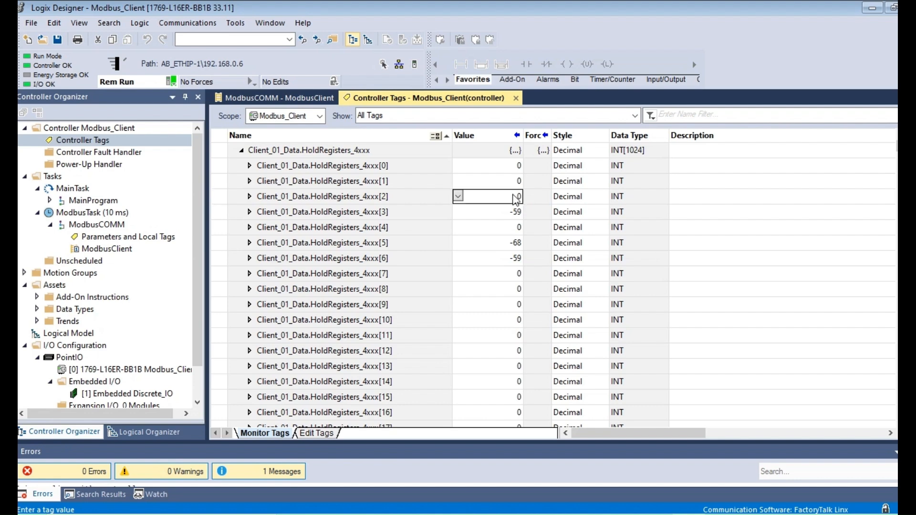
left_click(508, 215)
left_click_drag(509, 215, 530, 216)
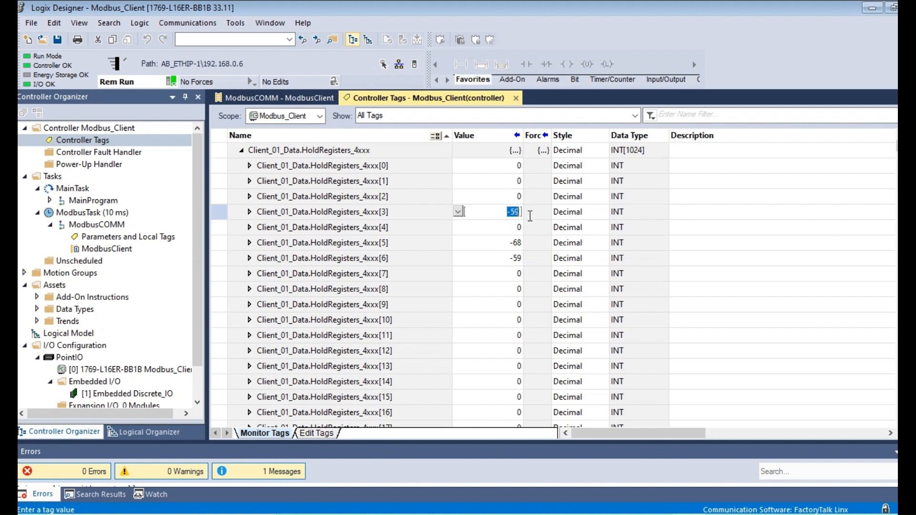
type("0")
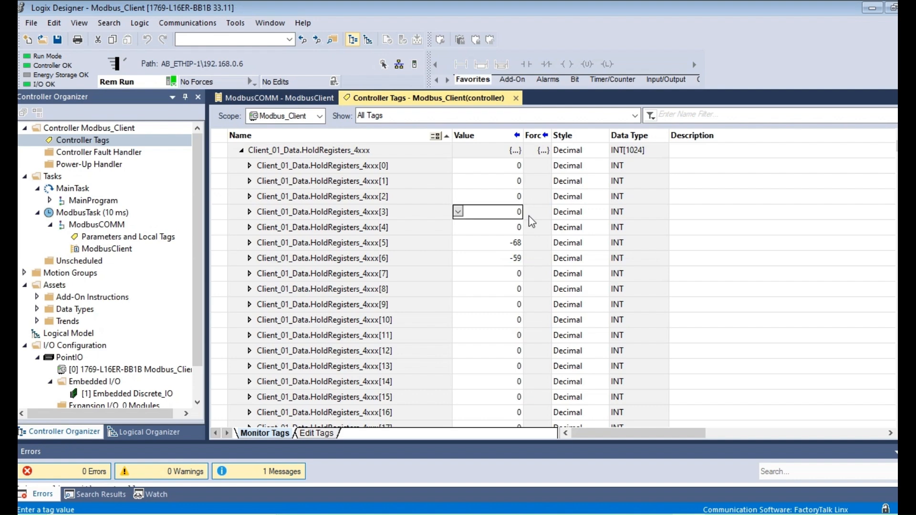
Step: Set holding registers [5] and [6] of Client_01_Data.HoldRegisters_4xxx to 0
left_click(509, 242)
left_click_drag(508, 243, 525, 242)
type("0")
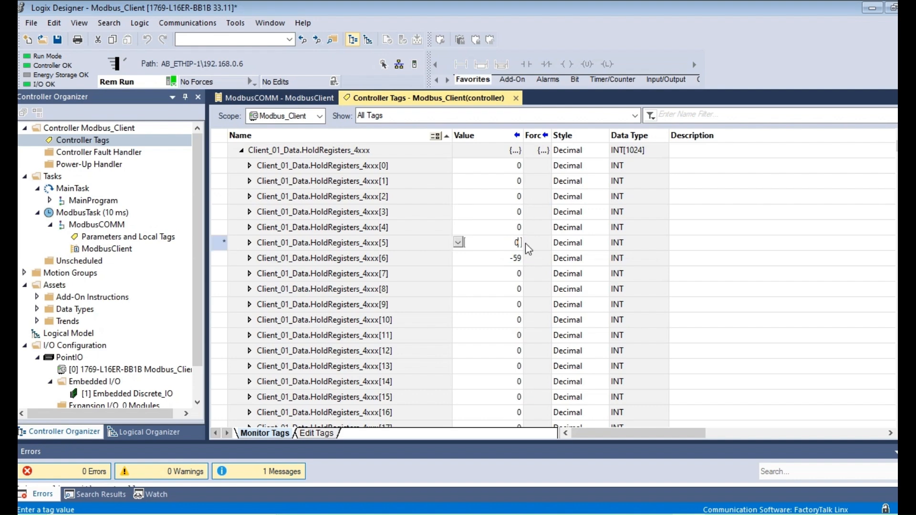
key("Return")
left_click(509, 258)
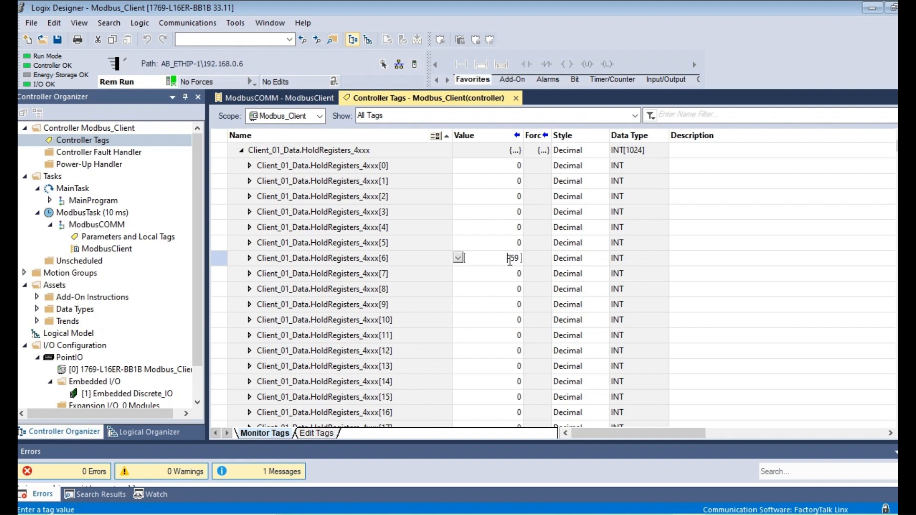
left_click_drag(510, 259, 529, 259)
type("0")
key("Return")
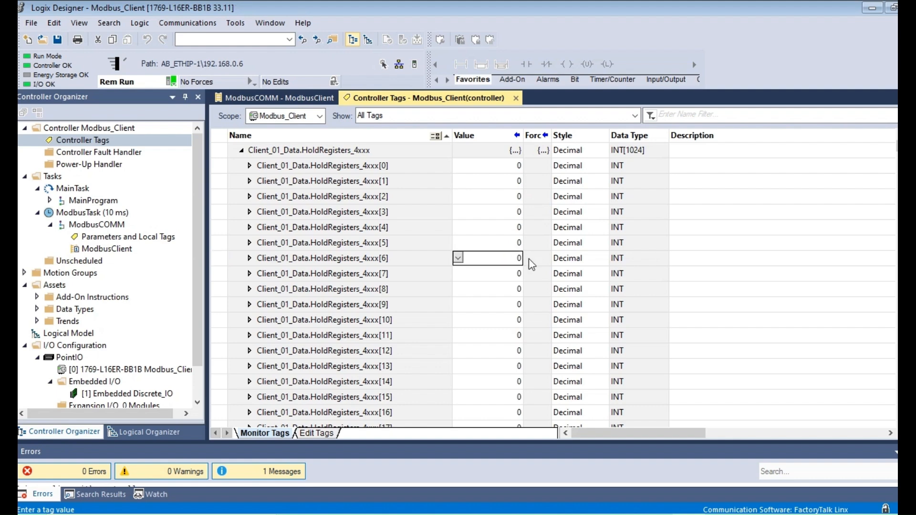
Step: Highlight holding registers [0] and [1], collapse the HoldRegisters_4xxx array and open the ModbusClient routine
left_click(221, 166)
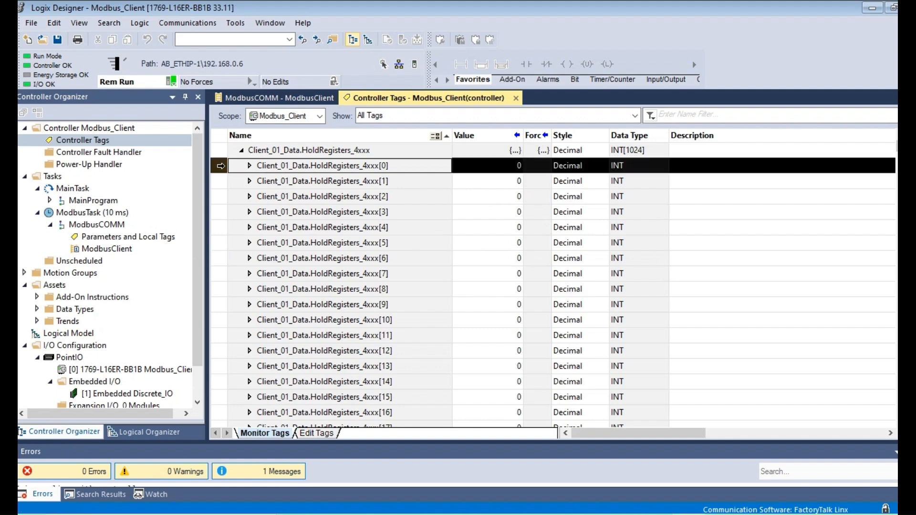
key("shift+Down")
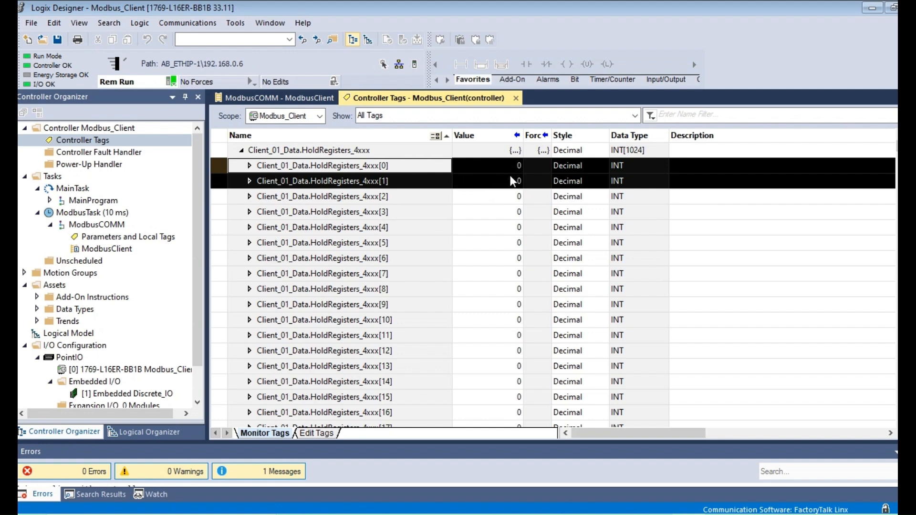
left_click(241, 151)
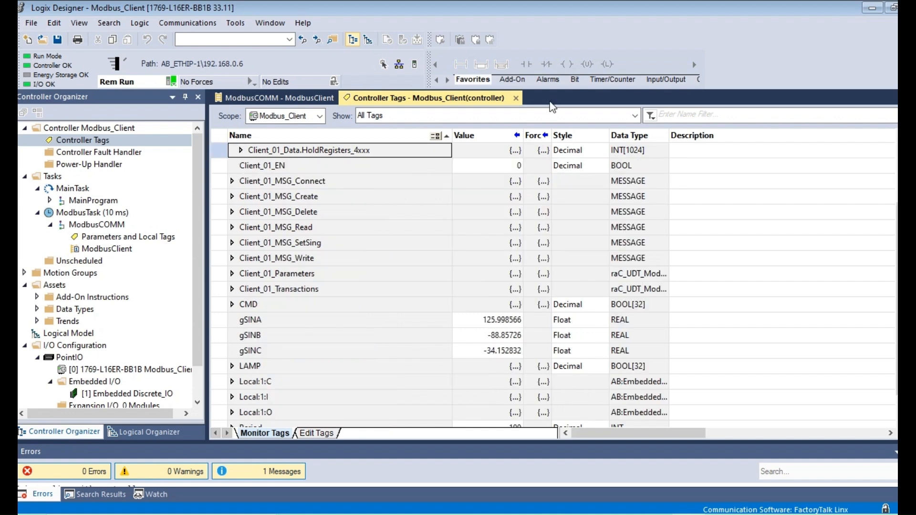
double_click(84, 249)
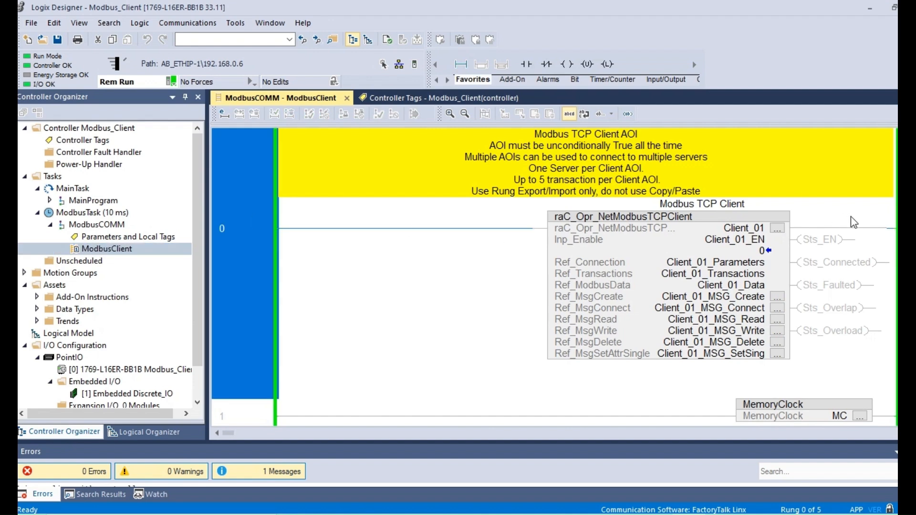
Step: Show the Quick Watch list below the ModbusClient routine and enlarge its pane
scroll(554, 277, "down", 5)
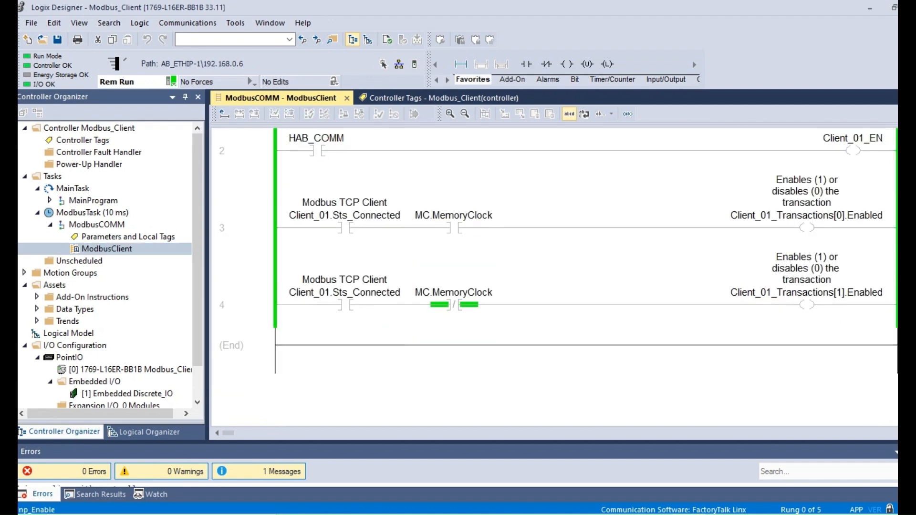
left_click(154, 494)
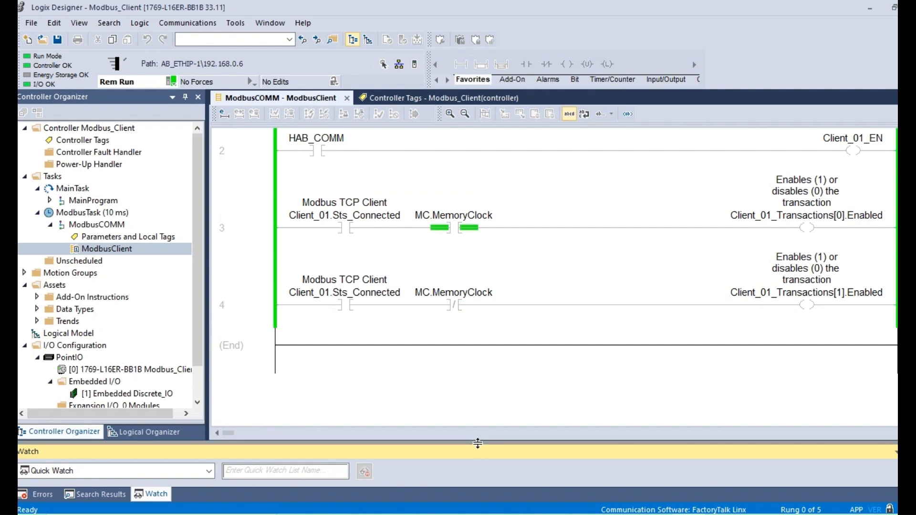
left_click_drag(482, 442, 481, 308)
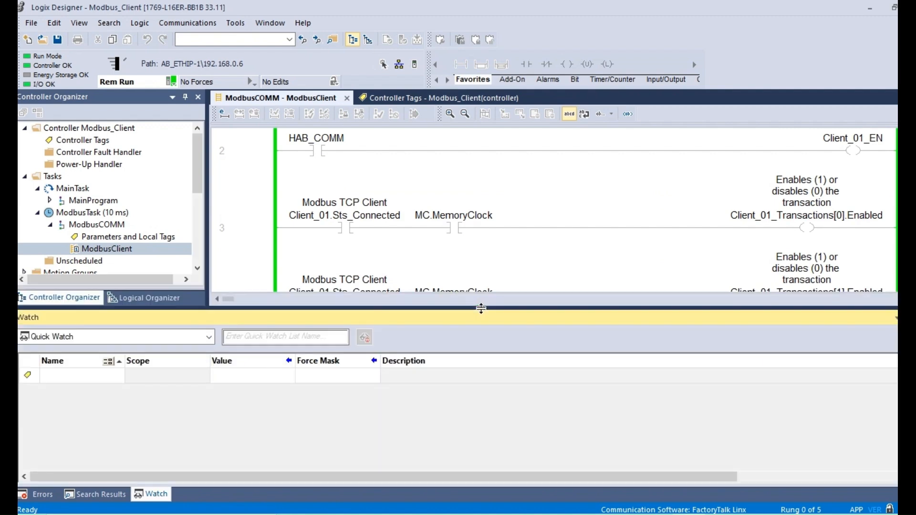
Step: Add Client_01_Data.Coils_0xxx[0] to the Quick Watch list and widen the Name column to fit it
left_click(89, 376)
left_click(117, 375)
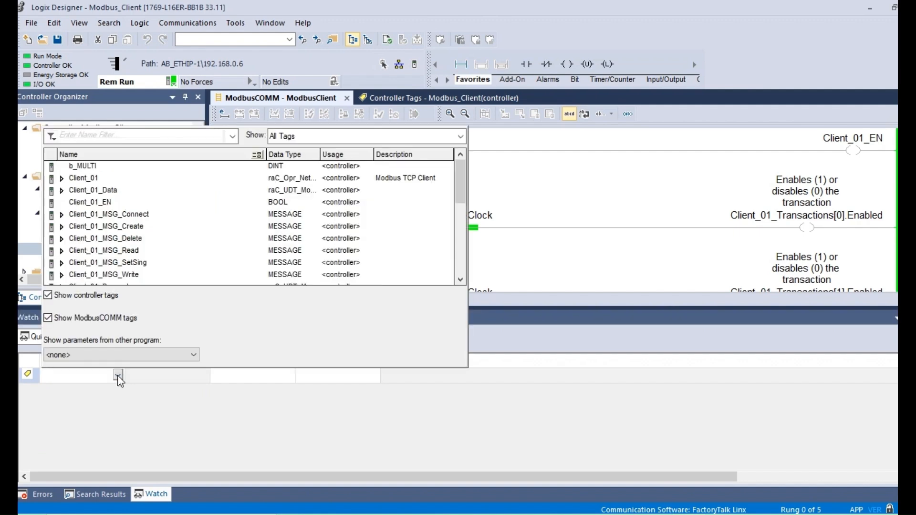
left_click(62, 192)
left_click(61, 191)
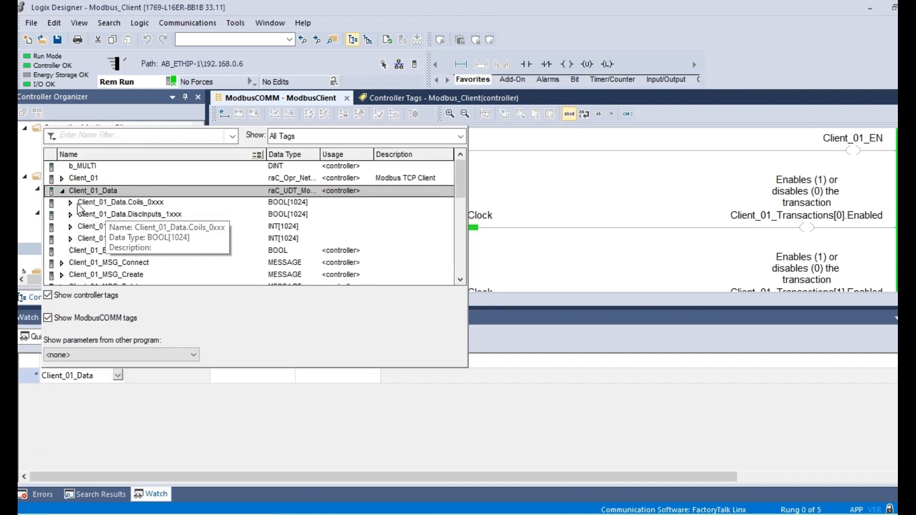
left_click(70, 202)
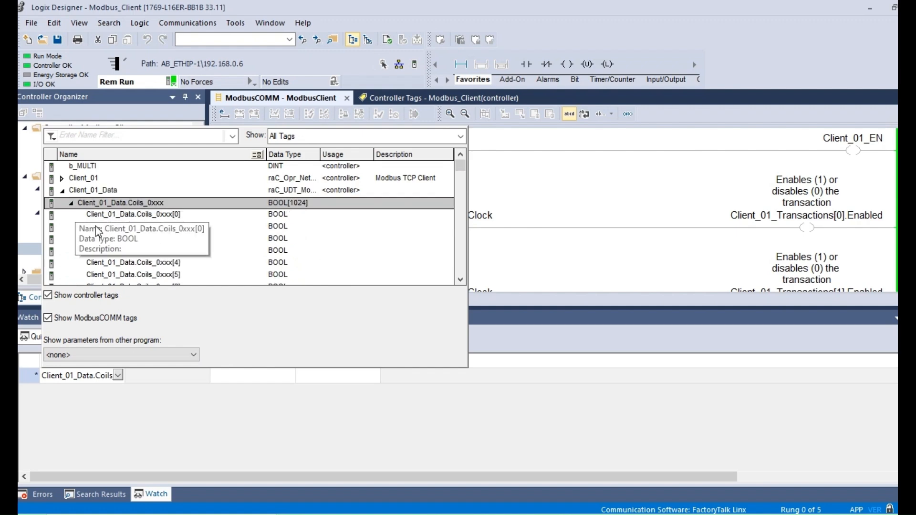
left_click(154, 218)
double_click(154, 219)
key("Return")
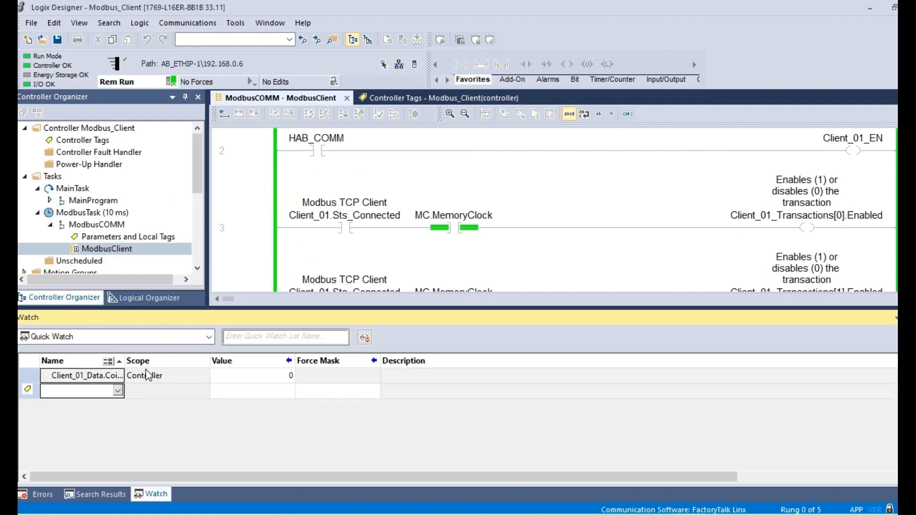
double_click(124, 360)
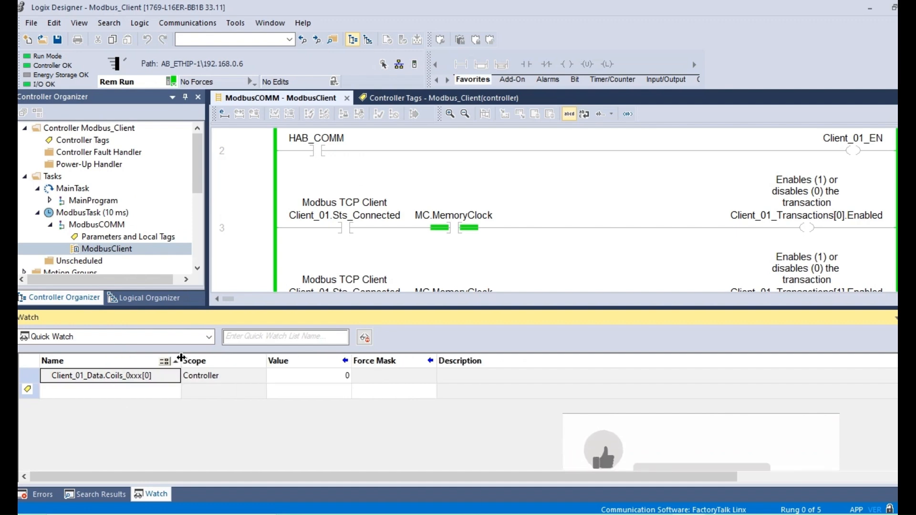
Step: Add Client_01_Data.HoldRegisters_4xxx[0] to the Quick Watch list
left_click(155, 391)
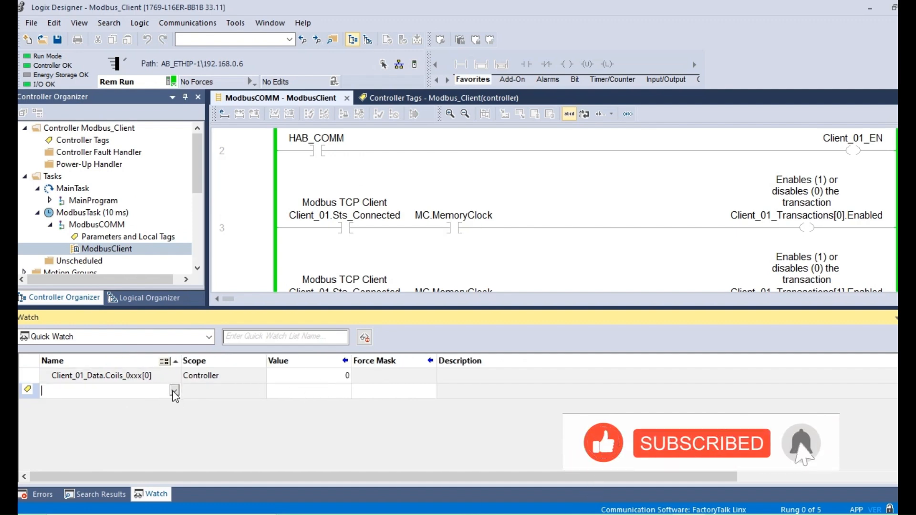
left_click(172, 390)
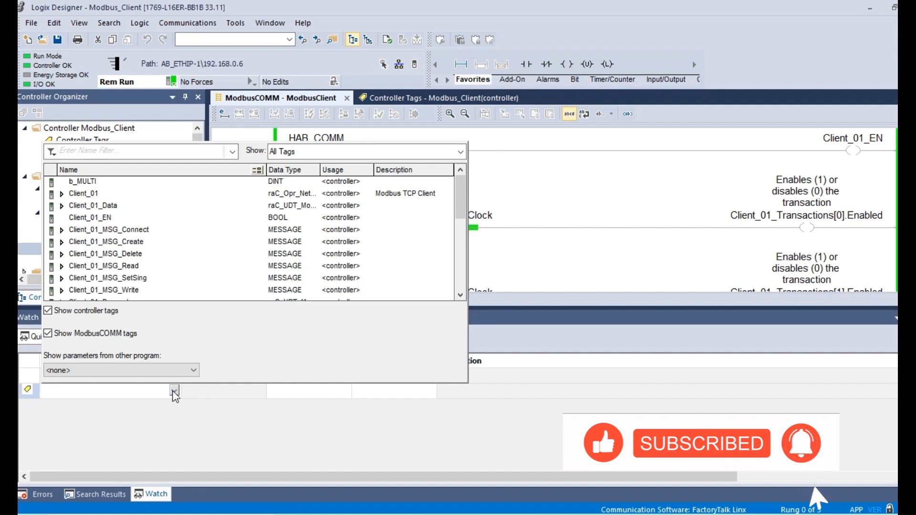
left_click(62, 206)
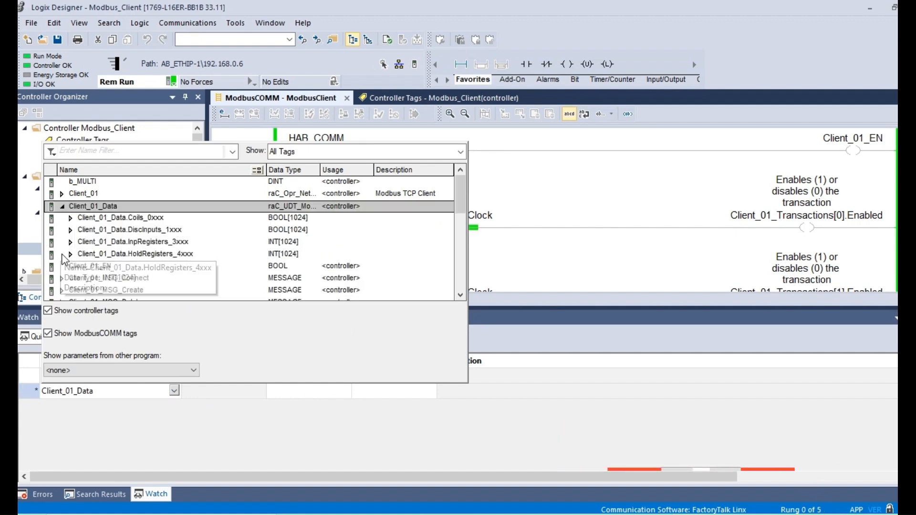
left_click(69, 254)
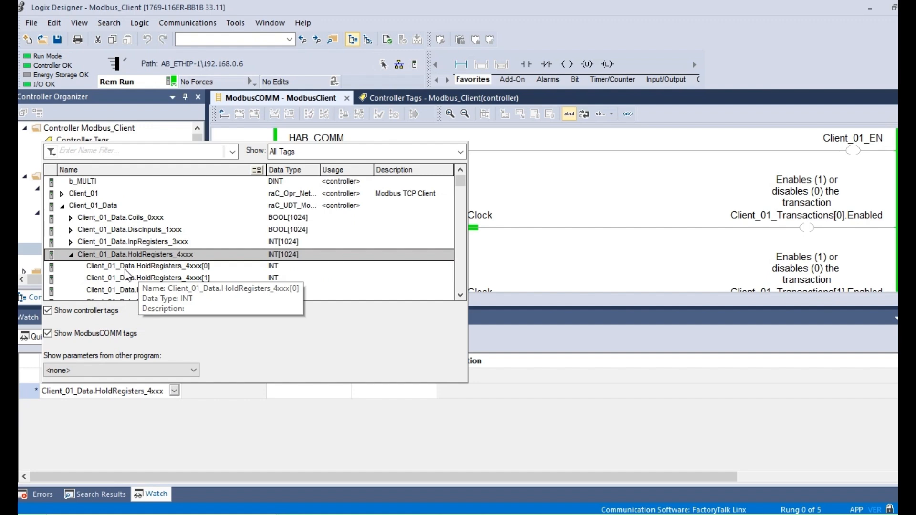
key("Return")
Step: Add Client_01_Data.HoldRegisters_4xxx[1] to the Quick Watch list and widen the Name column to show the full tag names
left_click(174, 406)
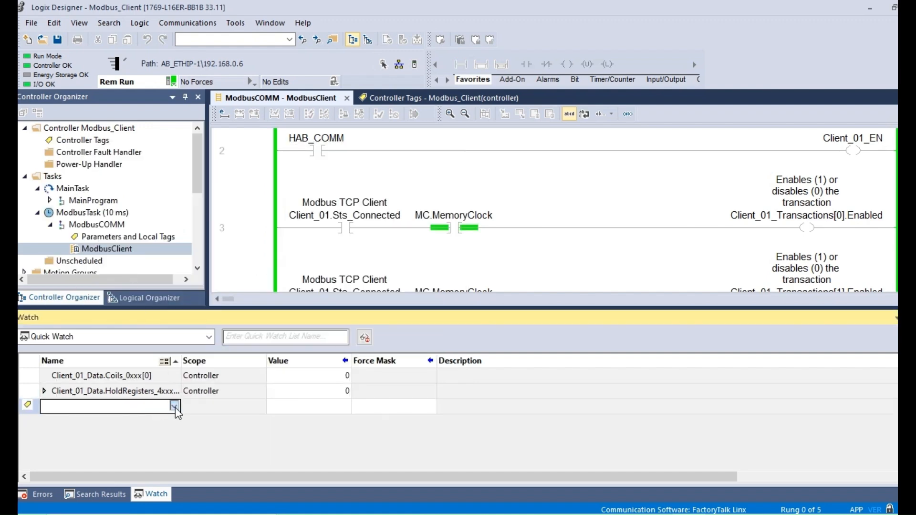
left_click(62, 222)
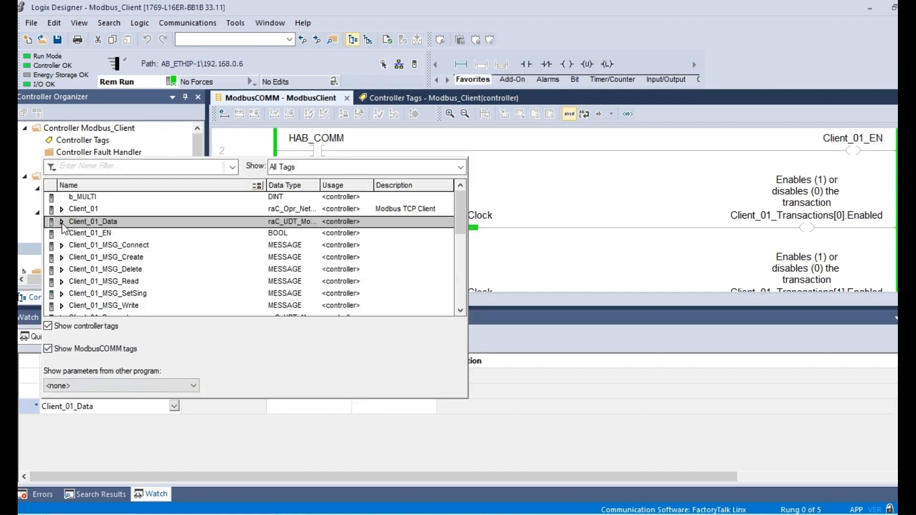
left_click(70, 270)
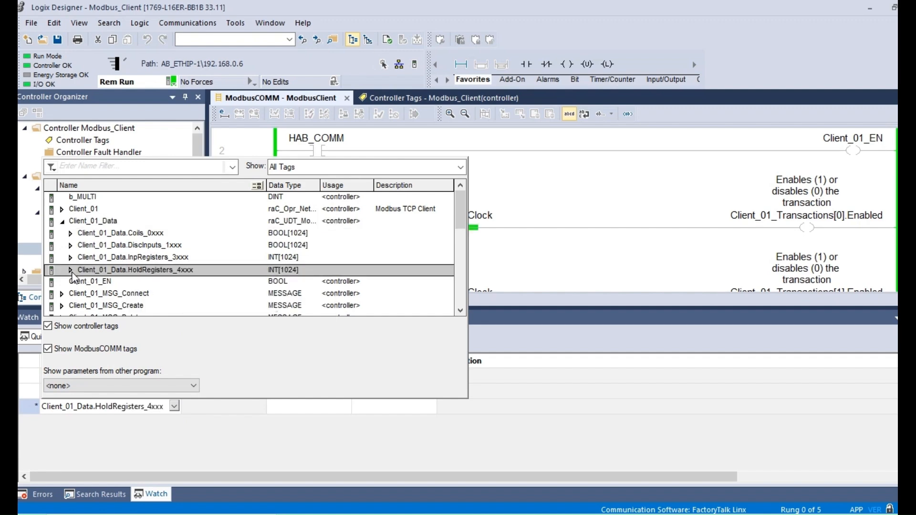
double_click(193, 294)
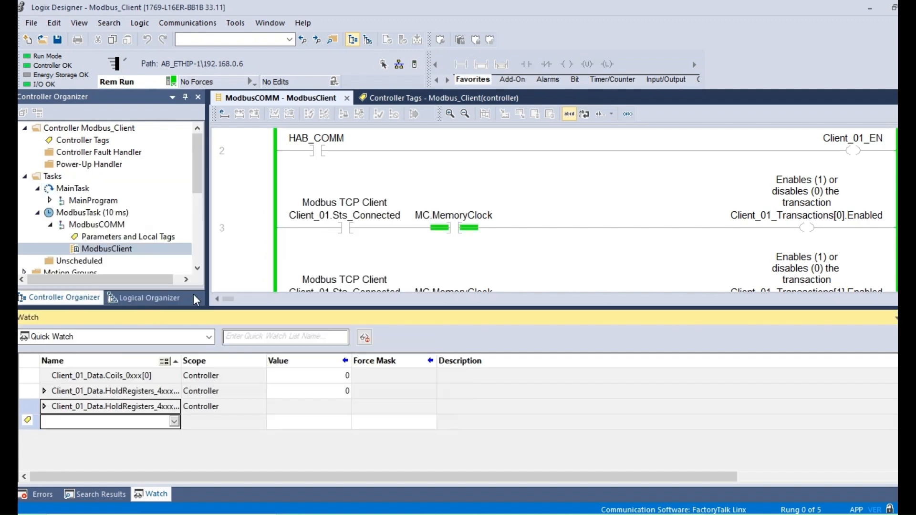
left_click_drag(180, 363, 260, 362)
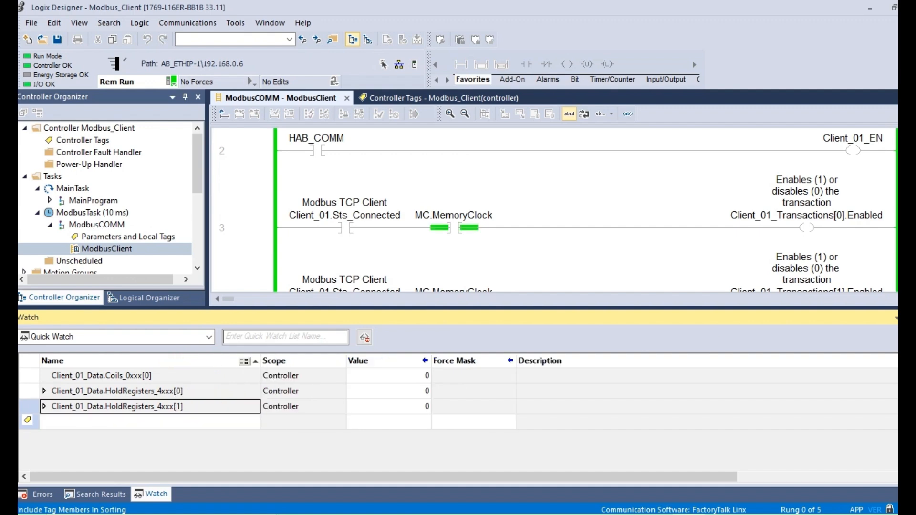
Step: Reduce the height of the Watch pane and review the Modbus client AOI, enable and transaction rungs of the ModbusClient routine
scroll(553, 210, "up", 5)
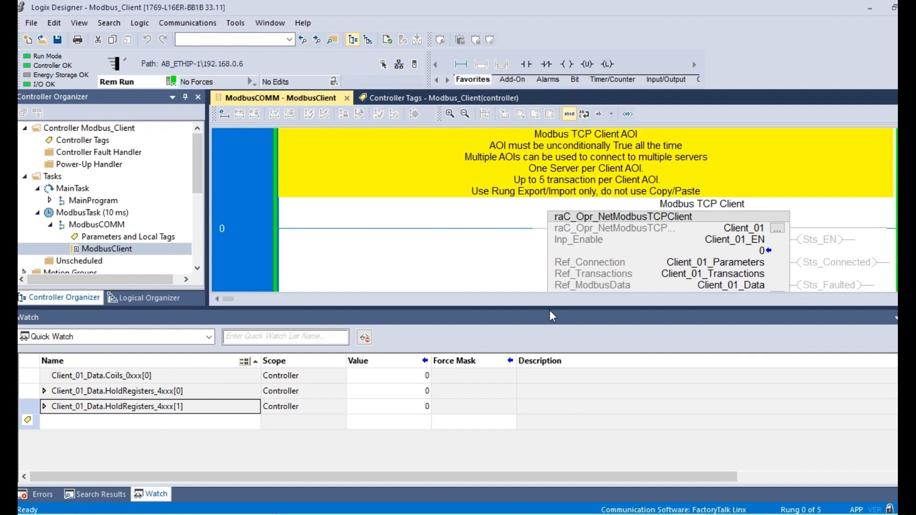
left_click_drag(549, 309, 549, 371)
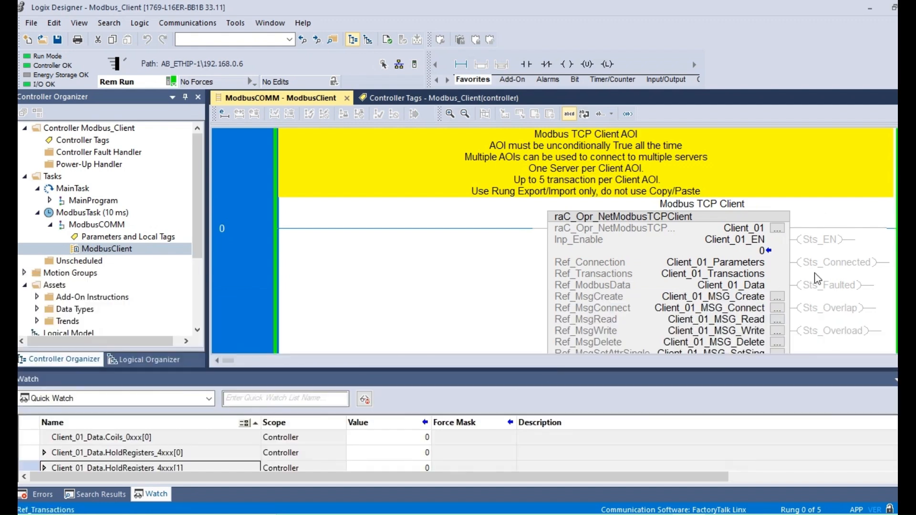
scroll(383, 284, "down", 3)
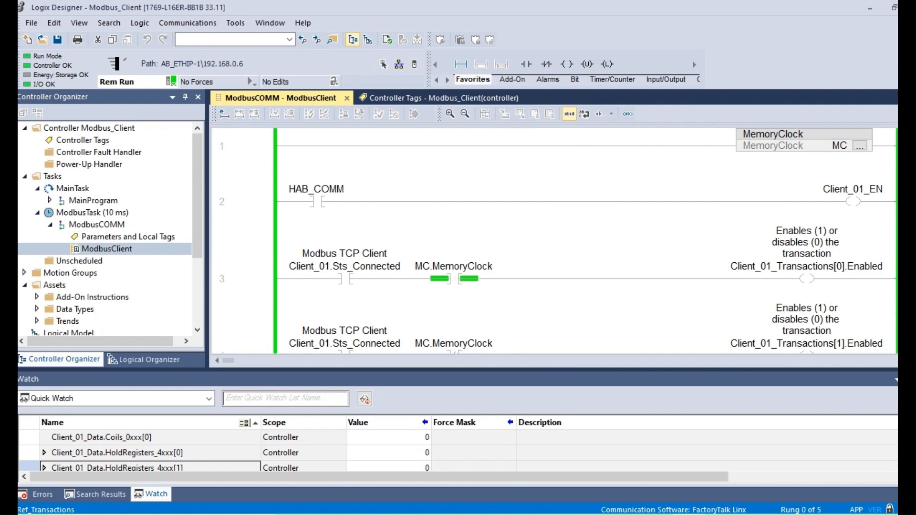
scroll(383, 283, "down", 1)
scroll(557, 241, "down", 1)
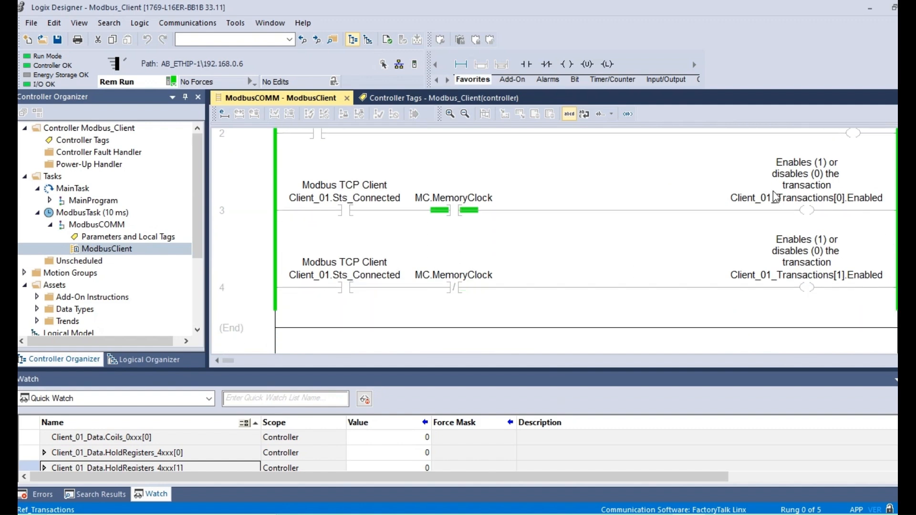
mouse_move(806, 204)
scroll(559, 239, "up", 1)
scroll(558, 238, "down", 2)
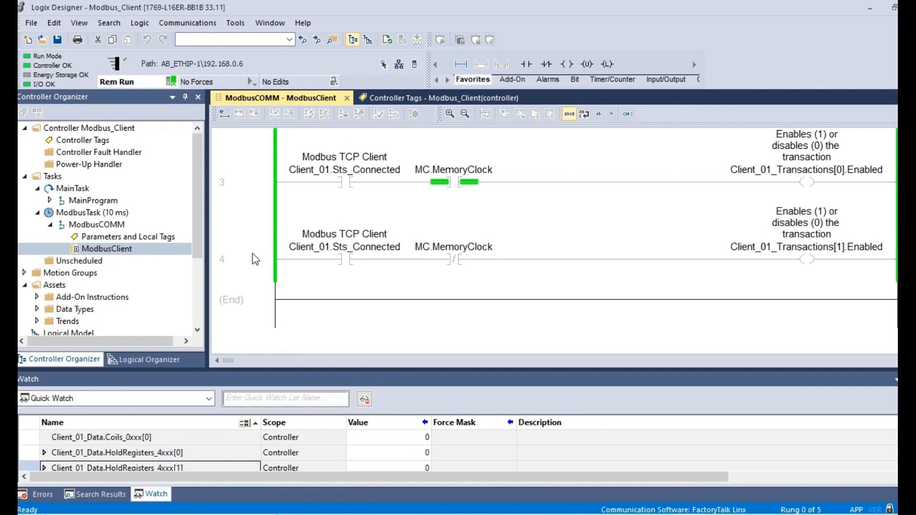
Step: Add a rung at the end of the ModbusClient routine with a normally open contact and an output coil
left_click(247, 268)
left_click(251, 300)
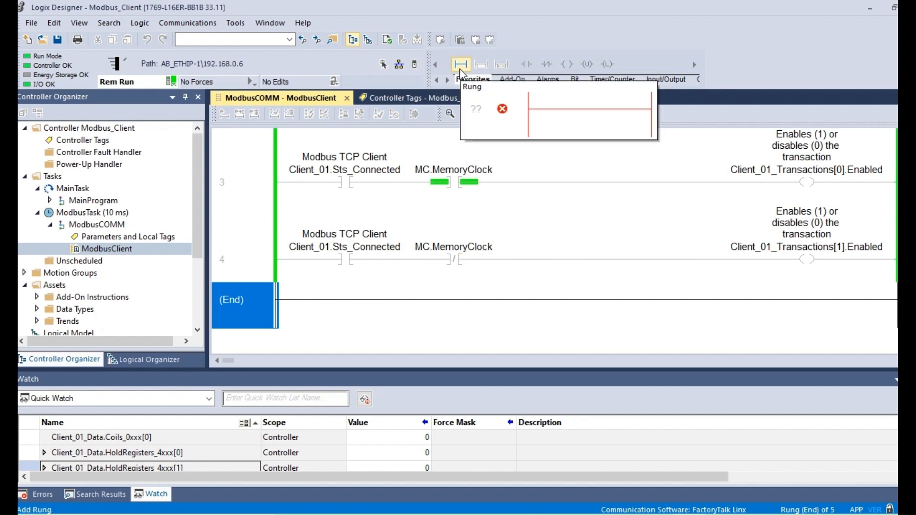
left_click_drag(461, 72, 304, 299)
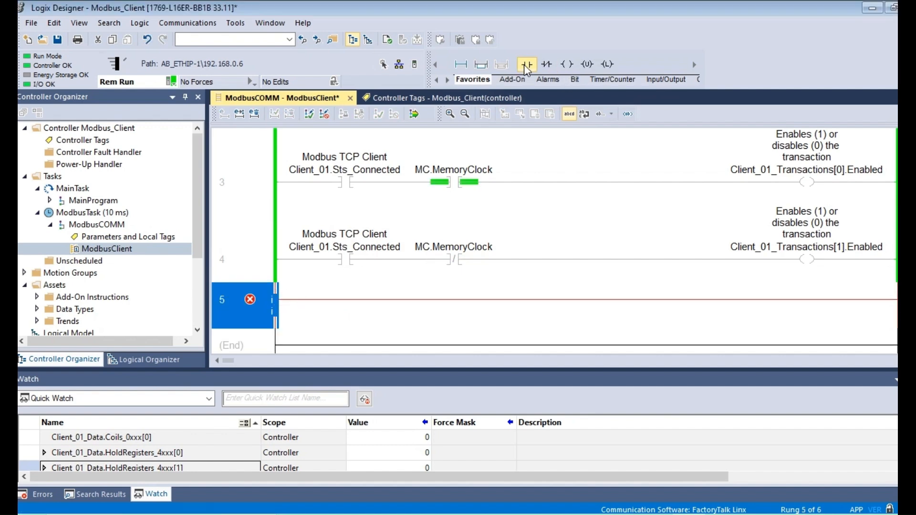
left_click_drag(526, 64, 304, 303)
left_click_drag(569, 67, 344, 311)
Step: Assign the tag name Zera_Registros to the normally open contact on rung 5
double_click(304, 293)
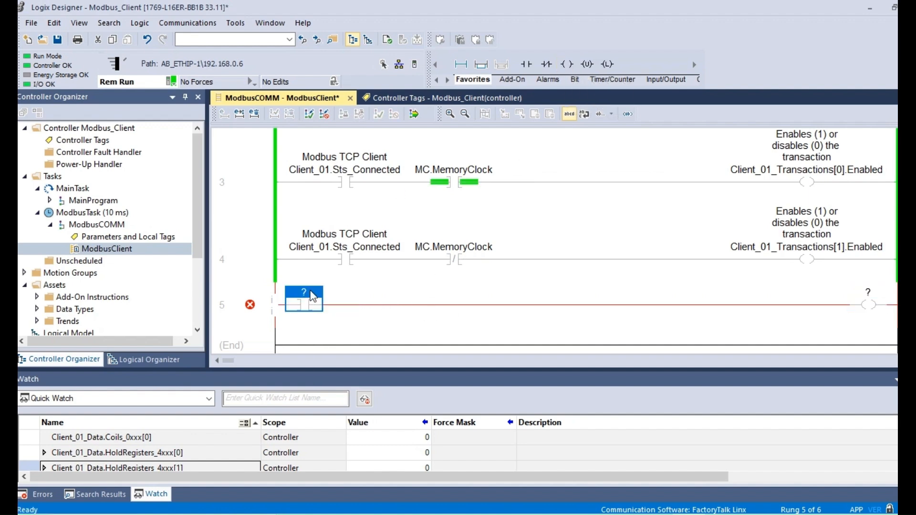
type("Zara")
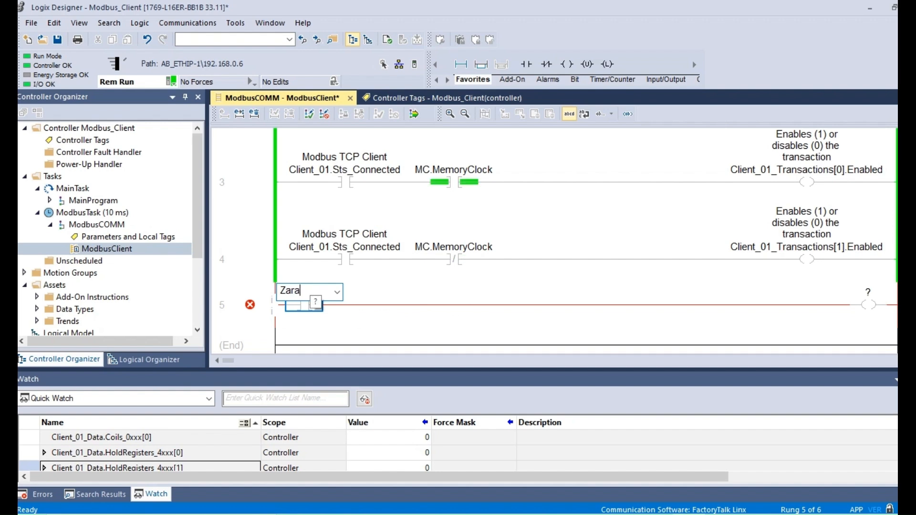
key("BackSpace")
key("BackSpace")
type("era_C")
type("Registros")
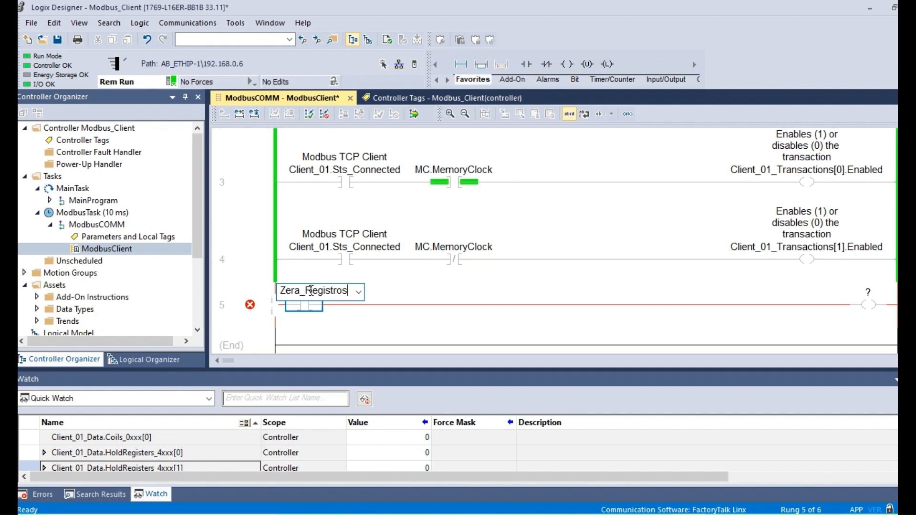
key("Return")
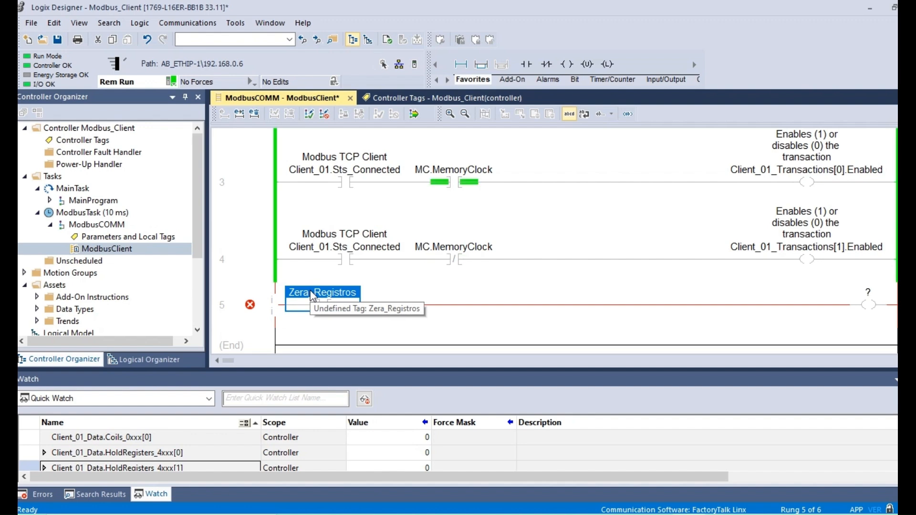
Step: Create Zera_Registros as a local BOOL tag in the ModbusCOMM scope
right_click(313, 296)
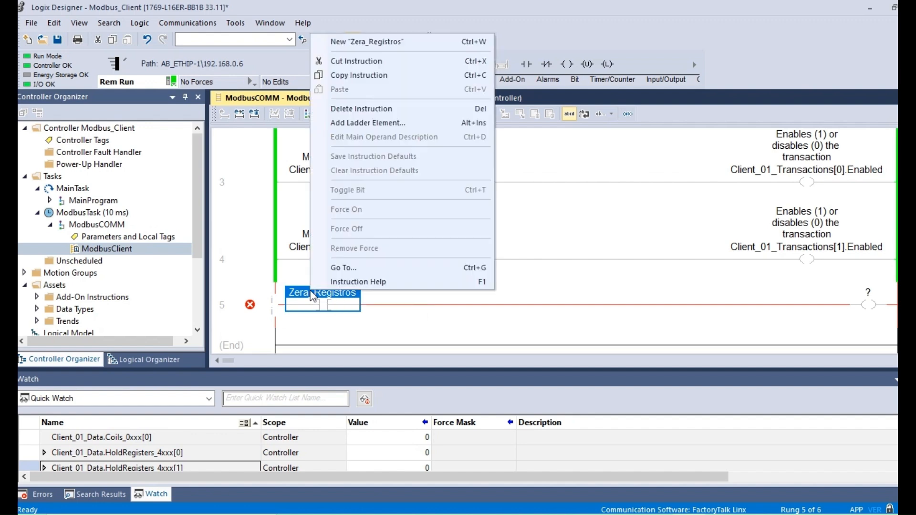
left_click(418, 44)
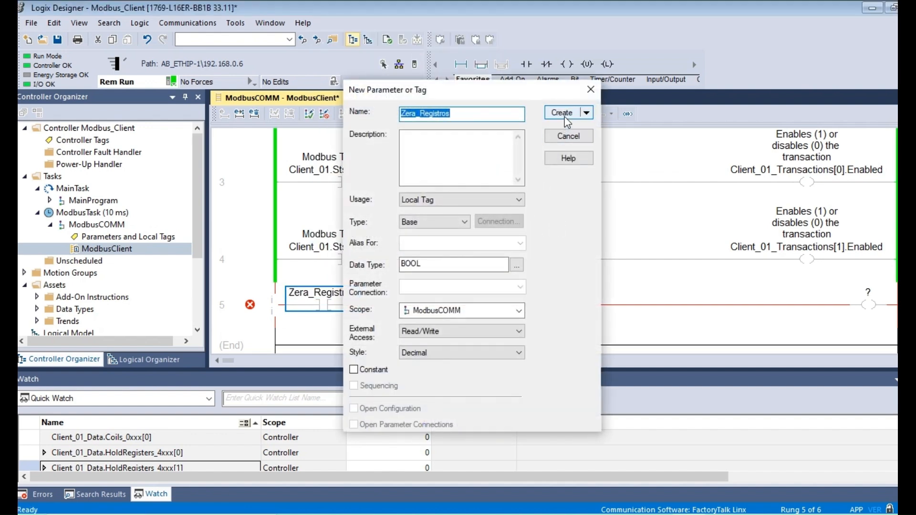
left_click(563, 114)
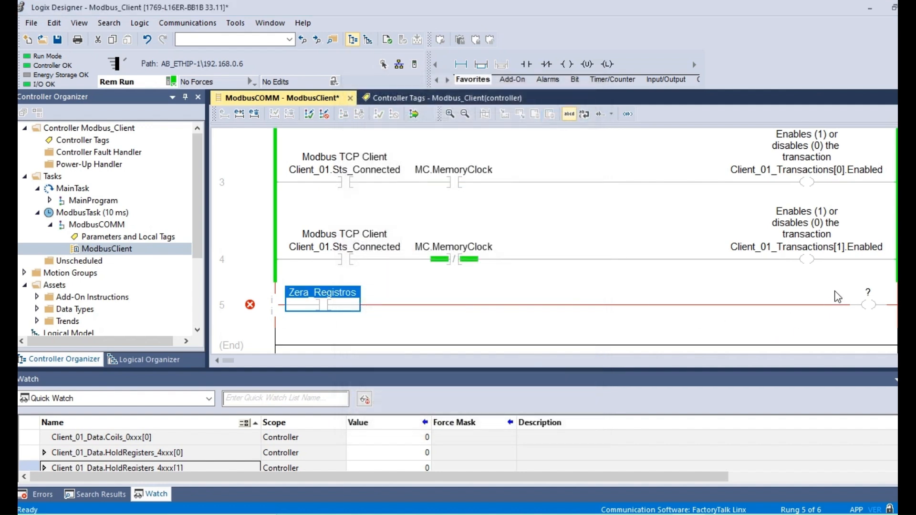
Step: Assign Client_01_Data.Coils_0xxx[0] to the output coil on rung 5, copying the tag name from the Quick Watch list
double_click(868, 292)
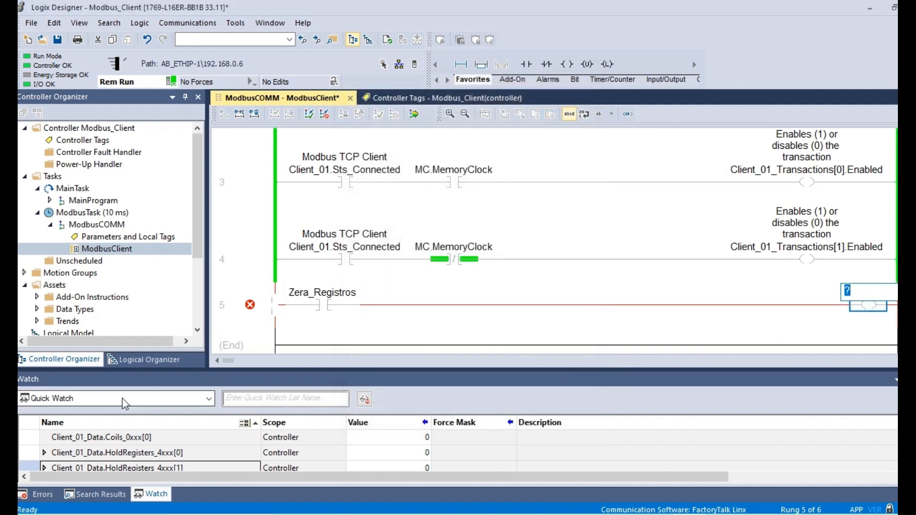
left_click(155, 438)
left_click_drag(154, 438, 28, 444)
key("ctrl+c")
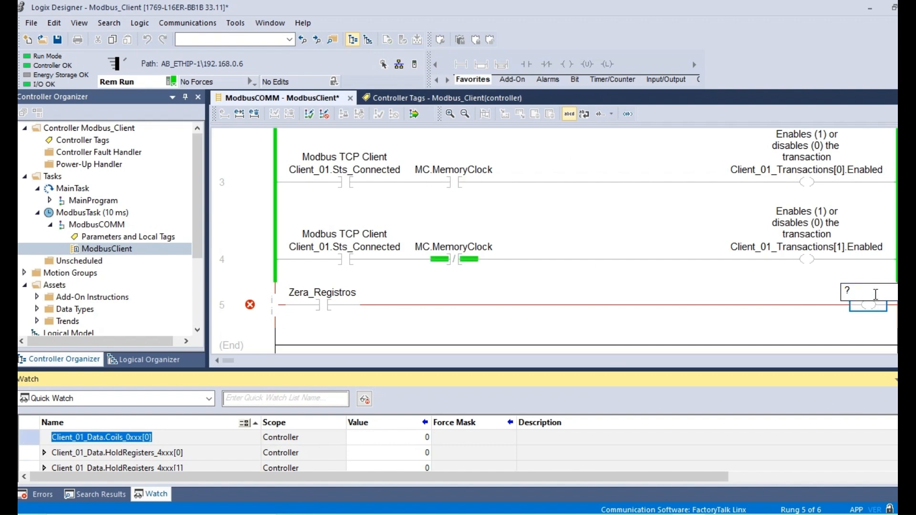
left_click(875, 295)
key("ctrl+v")
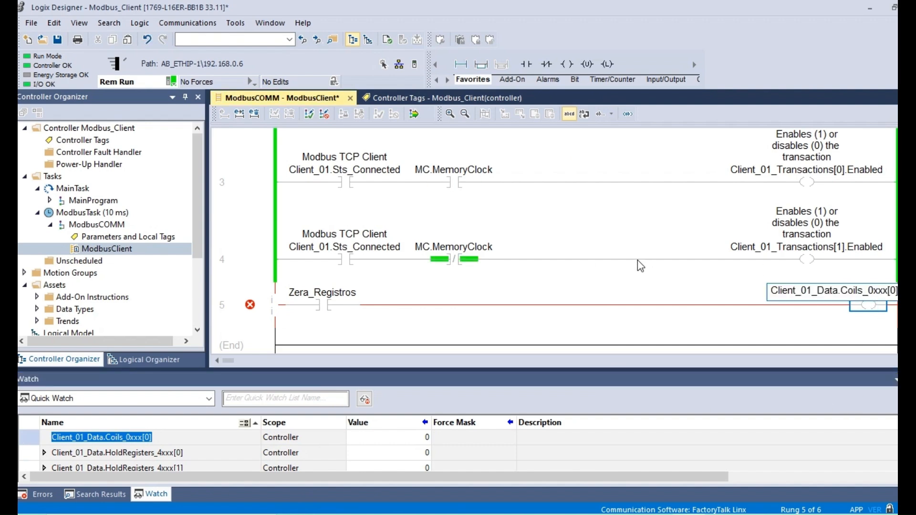
key("Return")
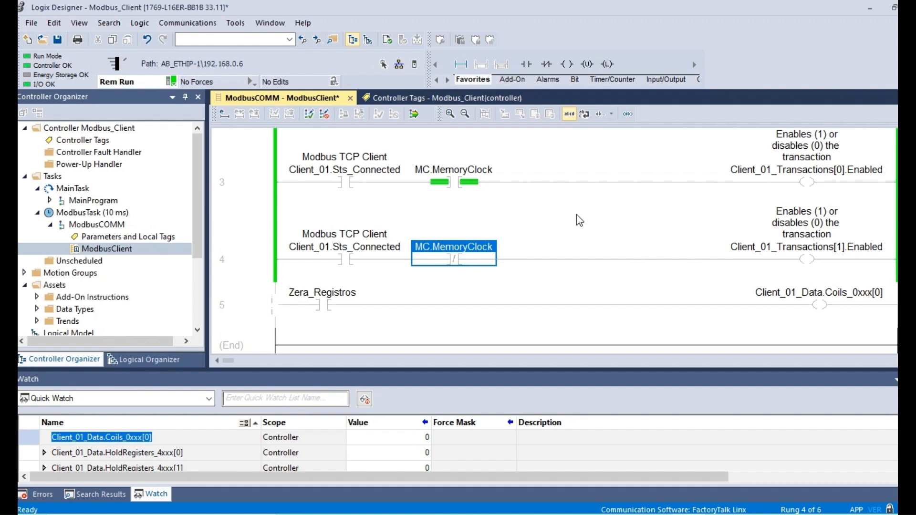
Step: Finalize all pending edits in the ModbusCOMM program and confirm
left_click(414, 113)
left_click(401, 413)
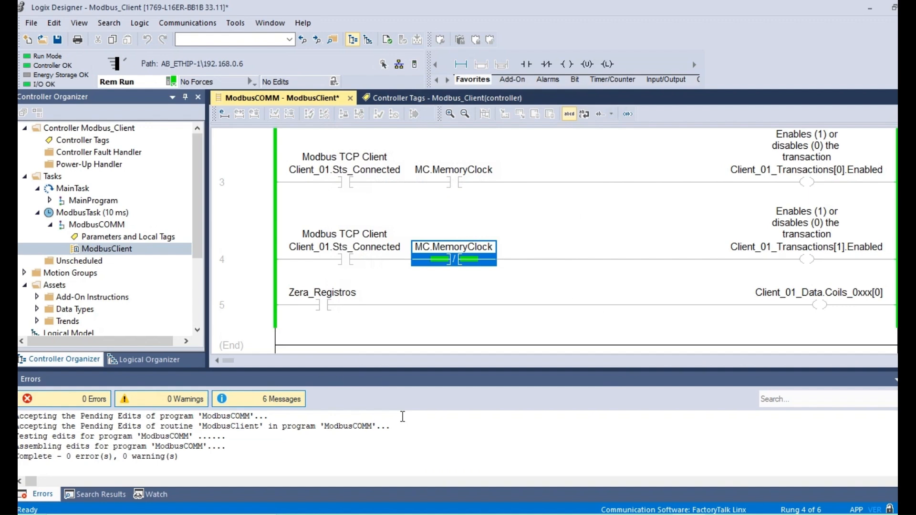
Step: Auto-hide the Controller Organizer and show the Quick Watch list in a taller pane
left_click(185, 97)
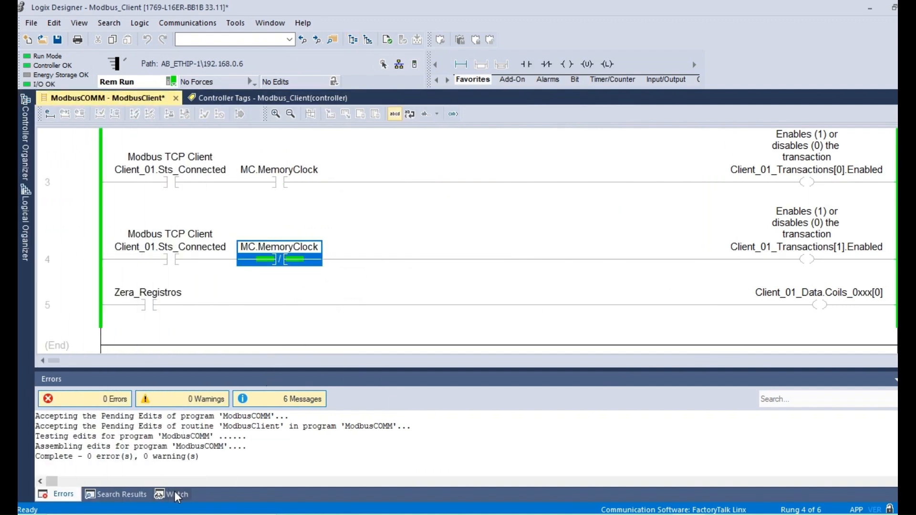
left_click(177, 495)
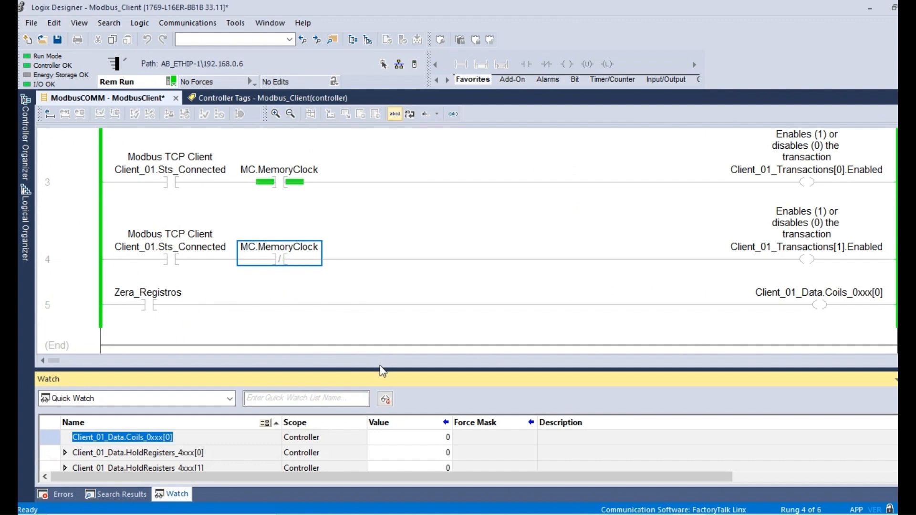
left_click_drag(383, 370, 390, 336)
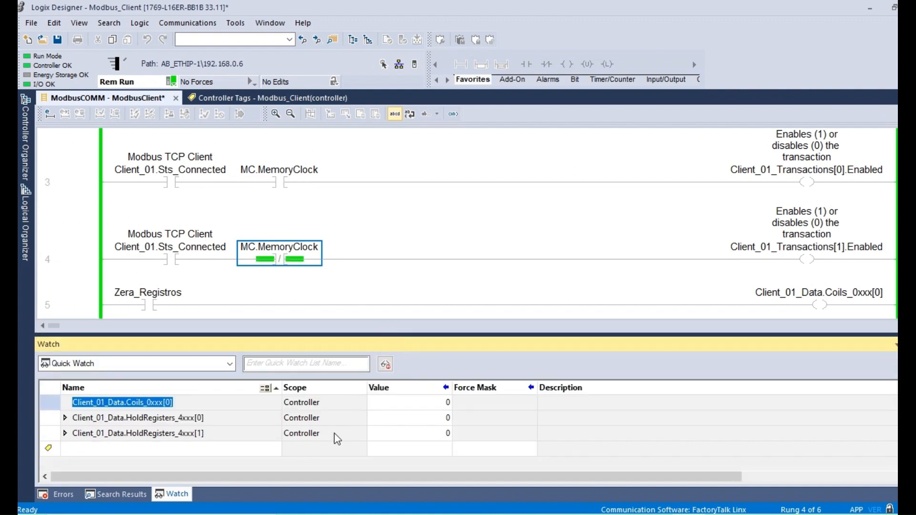
Step: Toggle the HAB_COMM bit on rung 2 on to enable the Modbus client
scroll(470, 223, "up", 10)
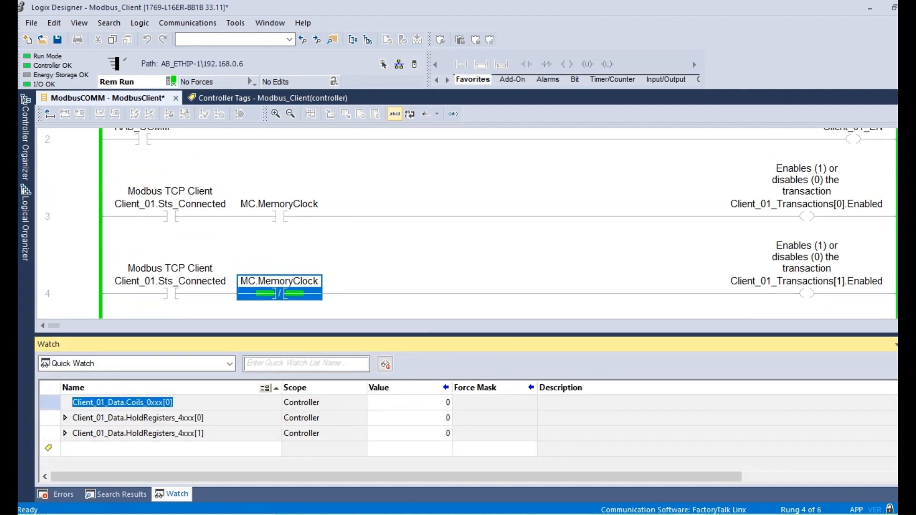
scroll(470, 223, "up", 1)
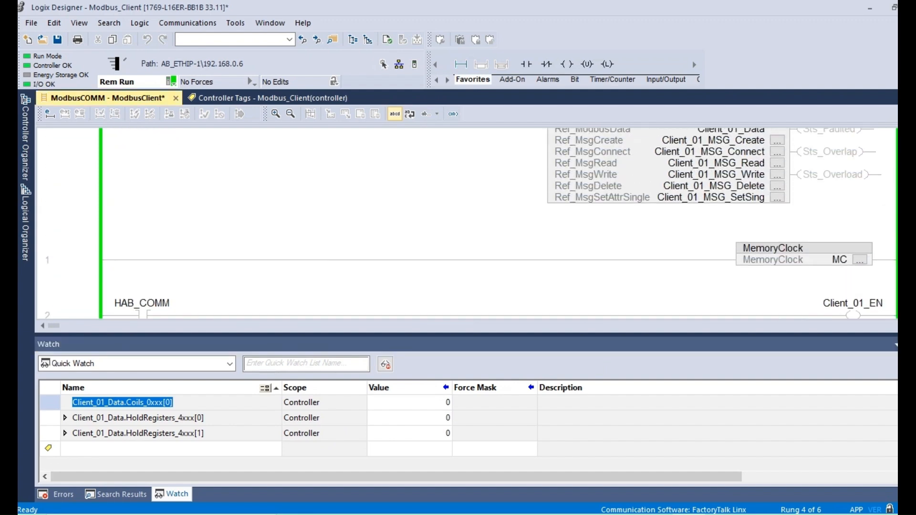
scroll(233, 238, "down", 2)
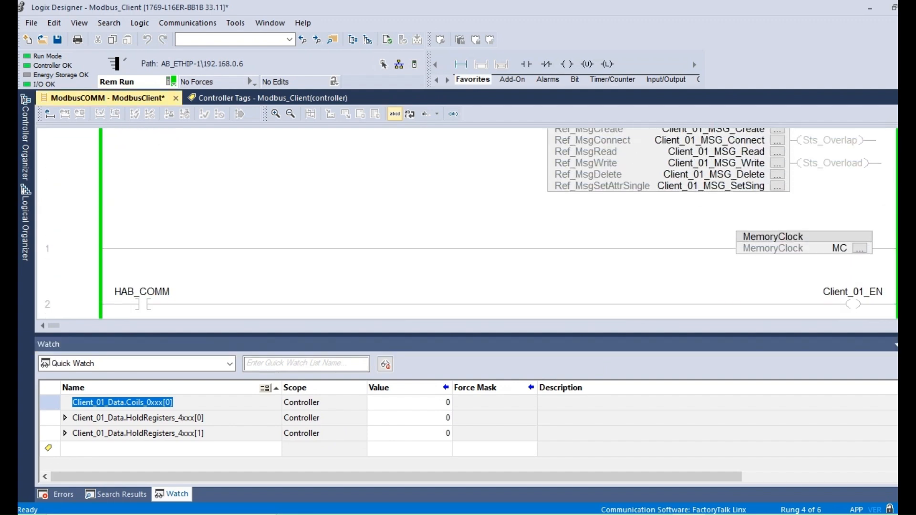
left_click(147, 302)
right_click(147, 301)
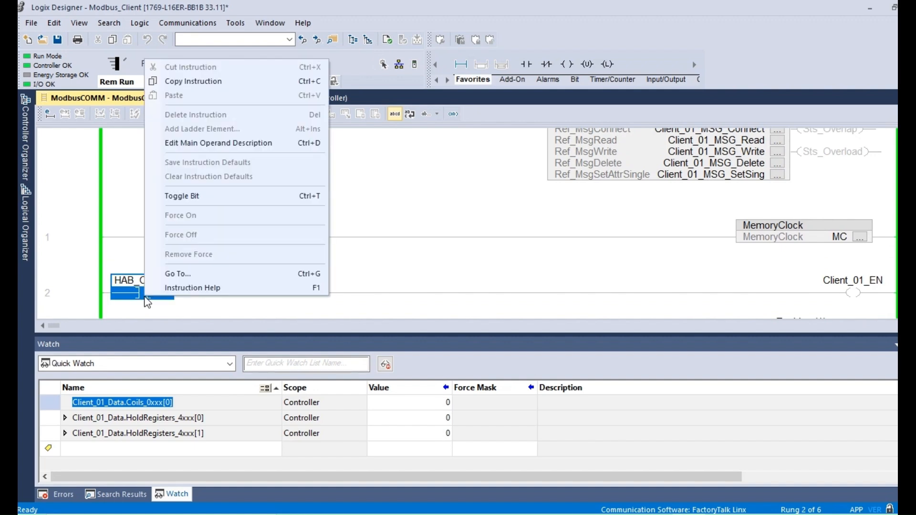
left_click(213, 201)
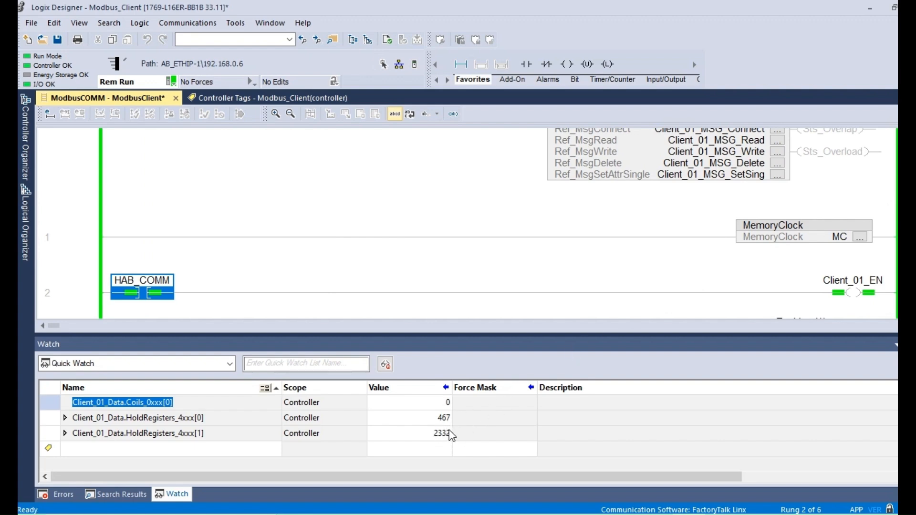
Step: Place Logix Designer side by side with GX Works3 and auto-hide the Navigation and Quick Find panes in GX Works3
key("super+Left")
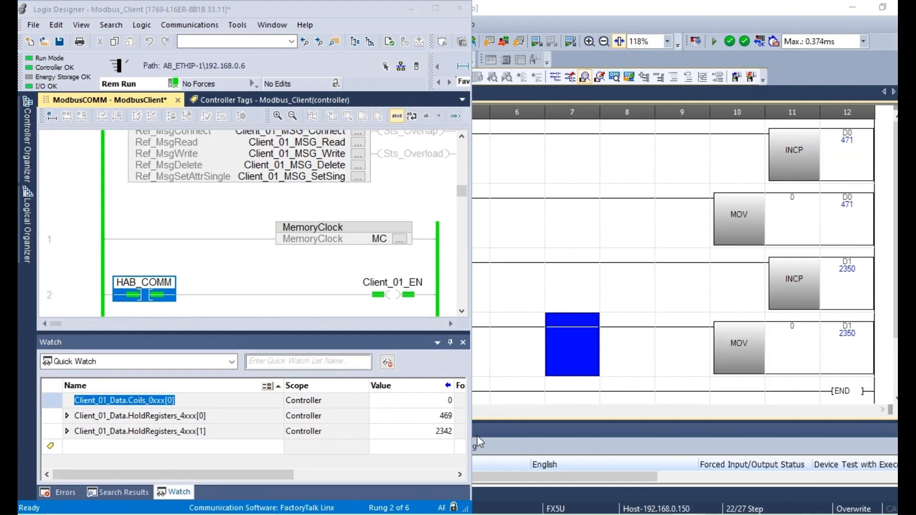
left_click(709, 153)
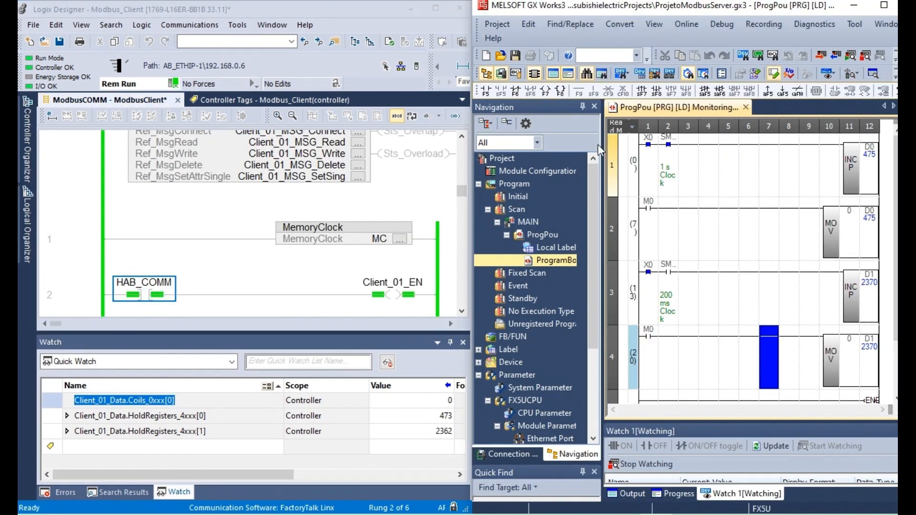
left_click(579, 108)
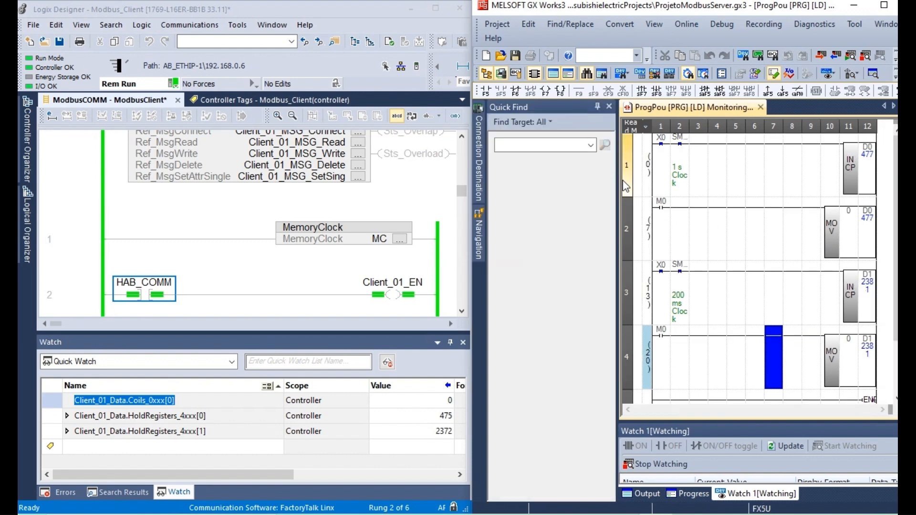
left_click(595, 106)
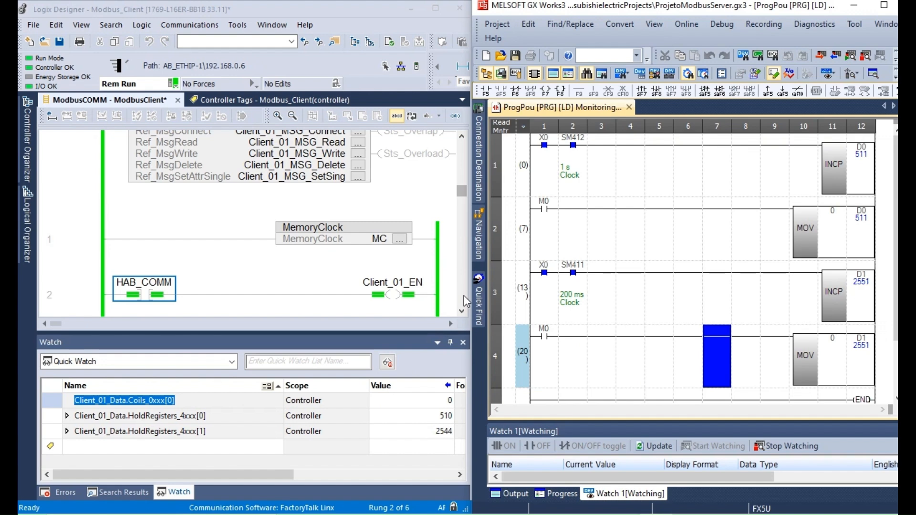
Step: Test the coil write to M0 by toggling the Zera_Registros bit on rung 5 on and back off
left_click_drag(462, 310, 462, 311)
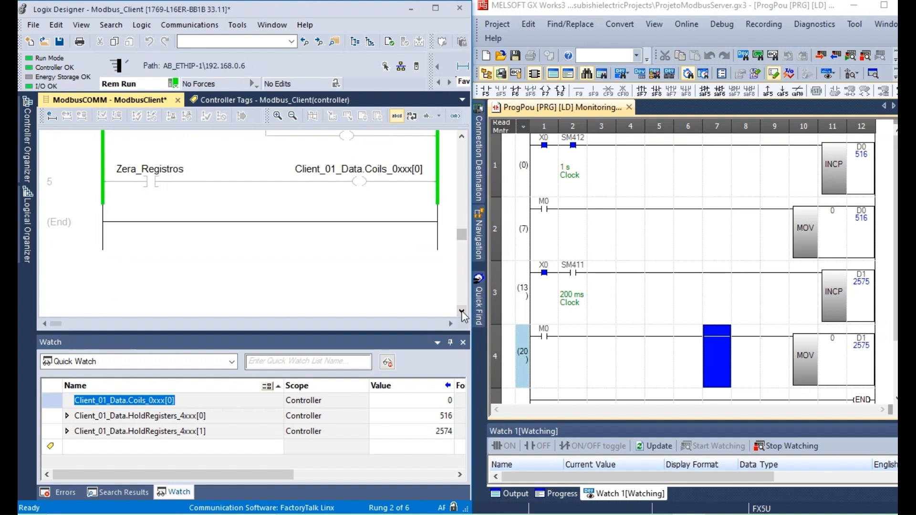
left_click(462, 137)
left_click(463, 138)
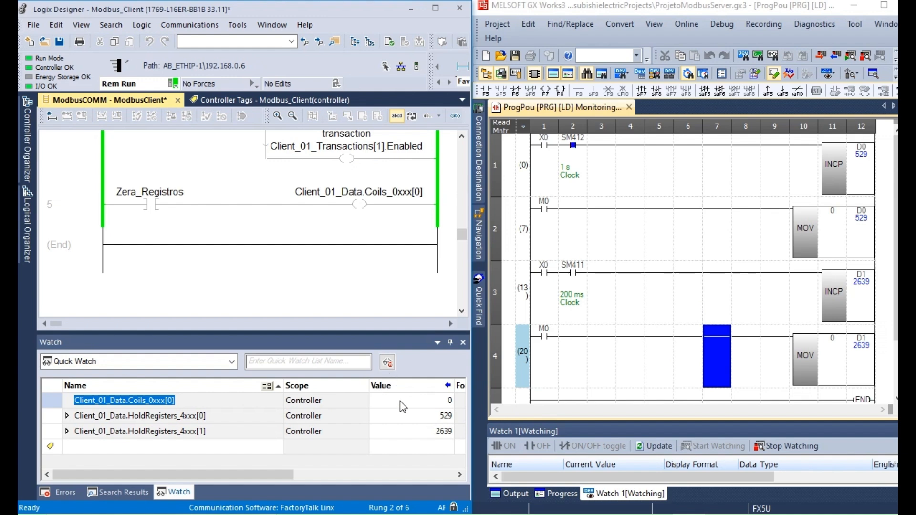
left_click(157, 209)
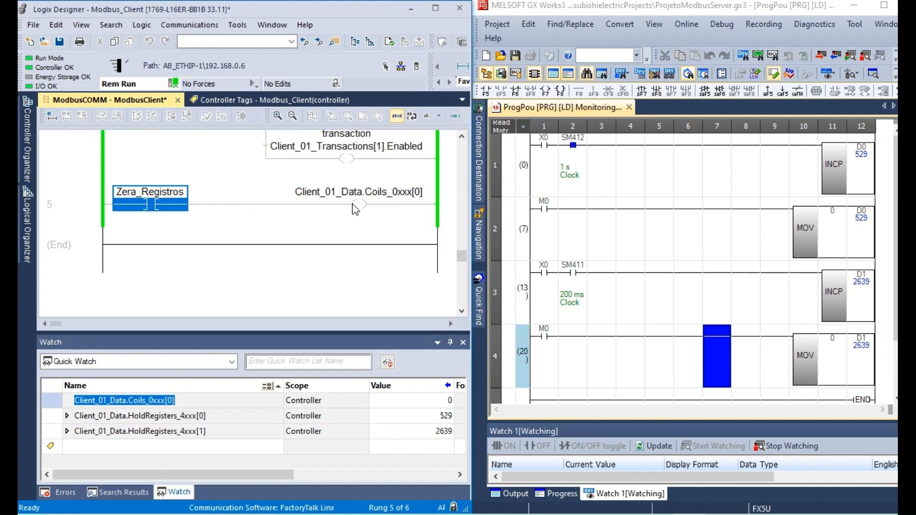
mouse_move(379, 205)
right_click(155, 205)
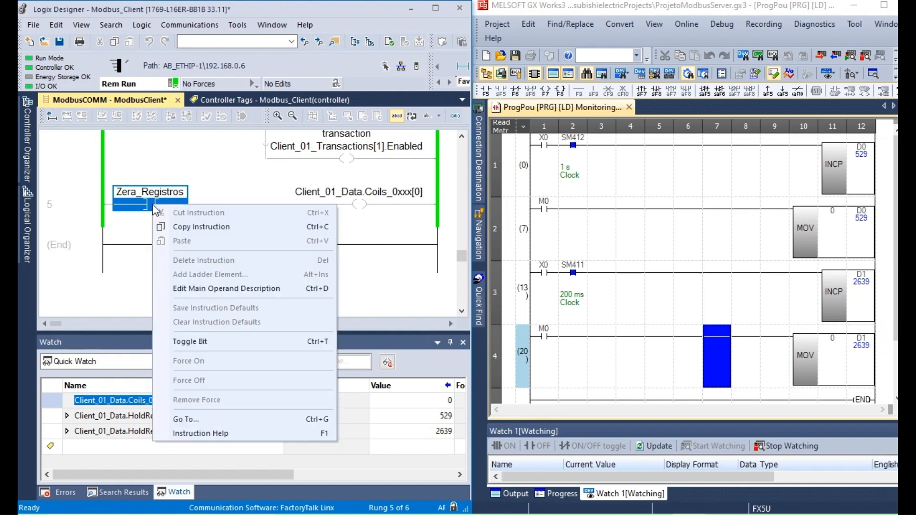
left_click(218, 343)
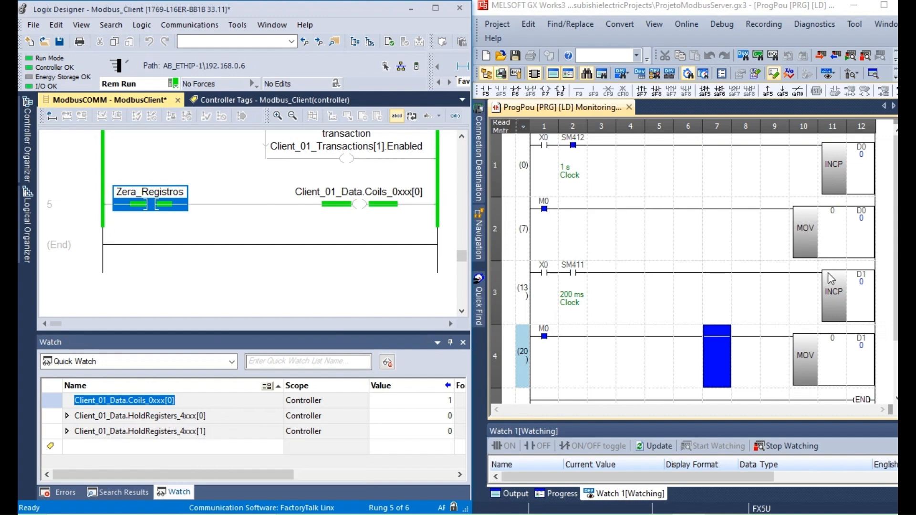
right_click(150, 205)
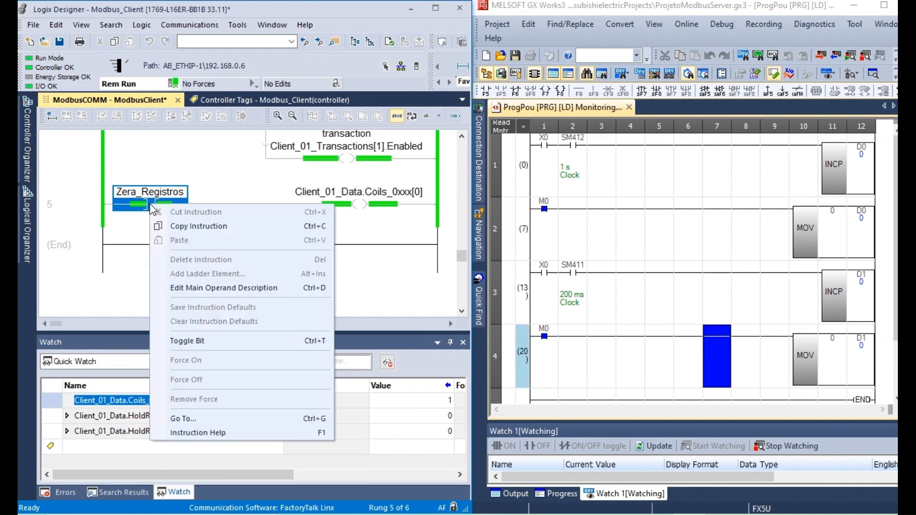
left_click(213, 347)
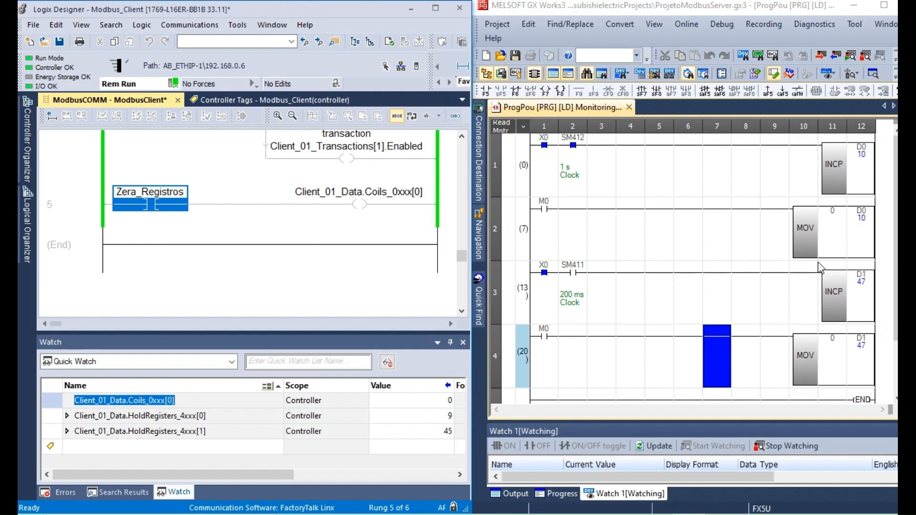
Step: Repeat the register reset test by toggling Zera_Registros on and off once more while monitoring D0 and D1
left_click(462, 137)
scroll(347, 228, "up", 1)
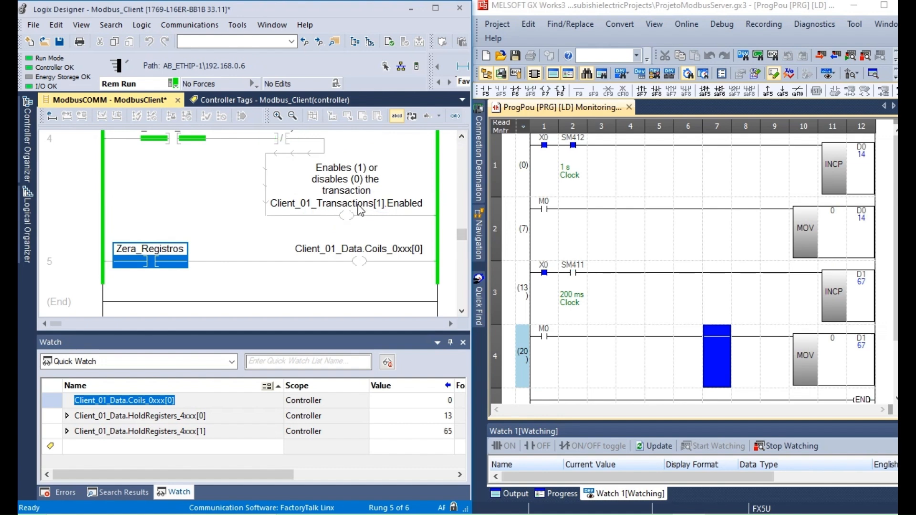
left_click(465, 312)
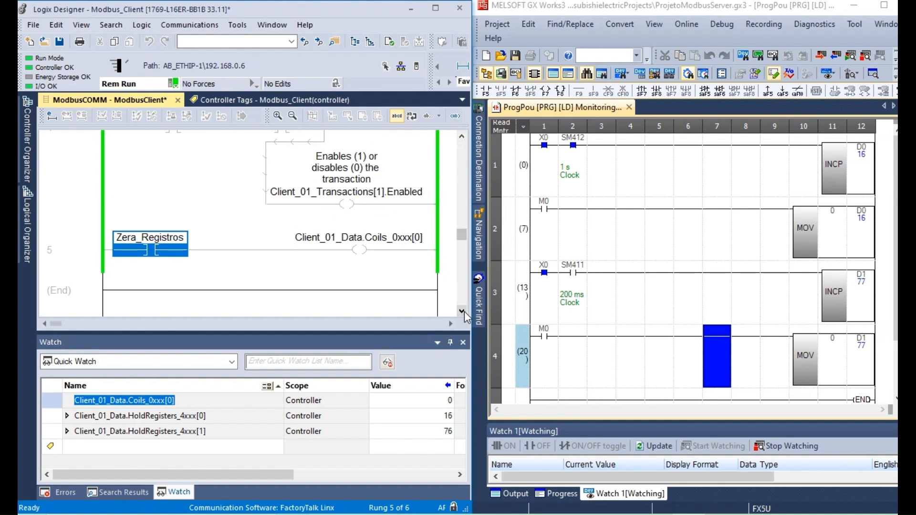
left_click(464, 311)
left_click(465, 311)
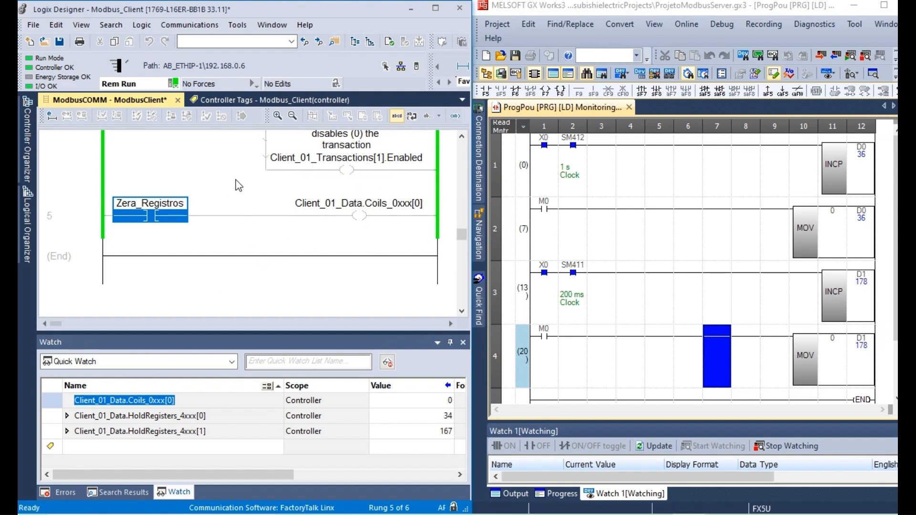
right_click(150, 216)
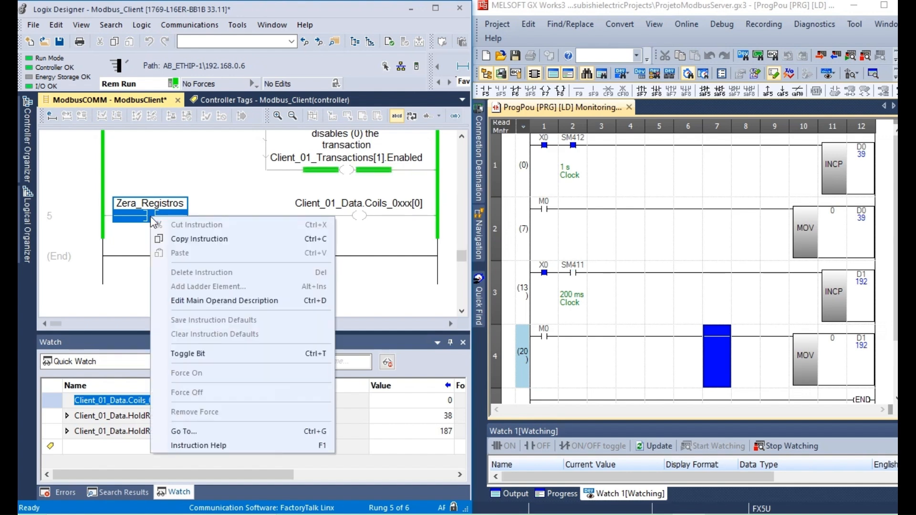
left_click(229, 353)
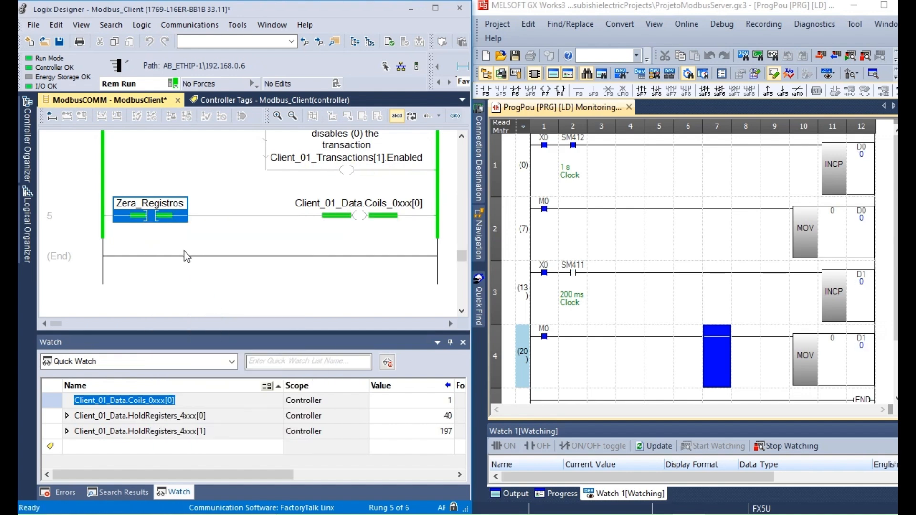
right_click(148, 216)
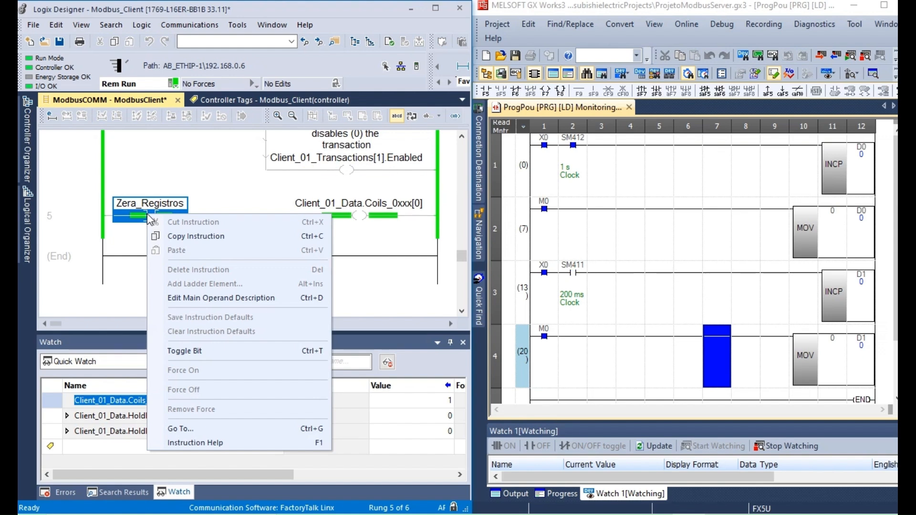
left_click(186, 351)
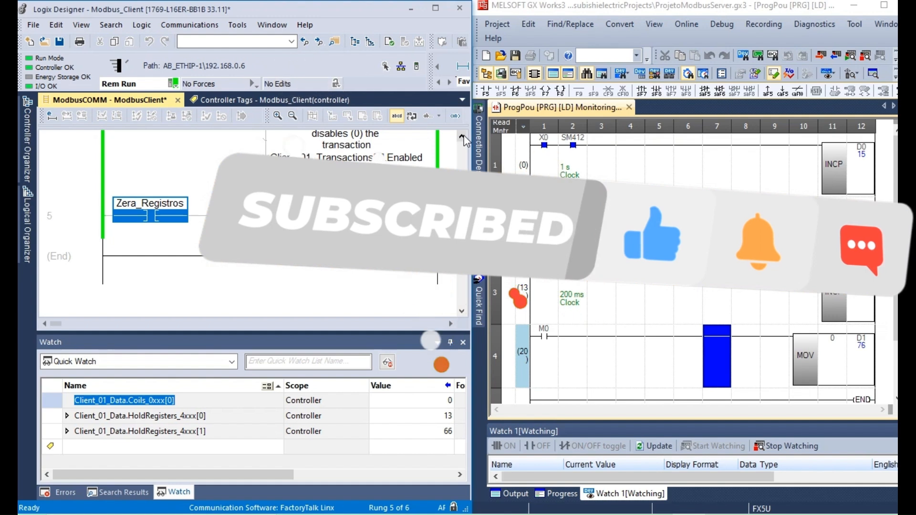
scroll(461, 139, "up", 3)
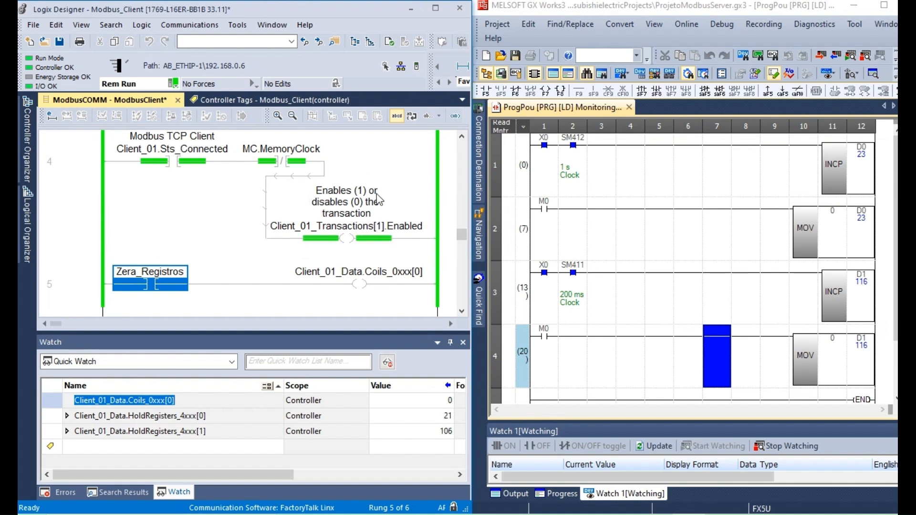
left_click(464, 141)
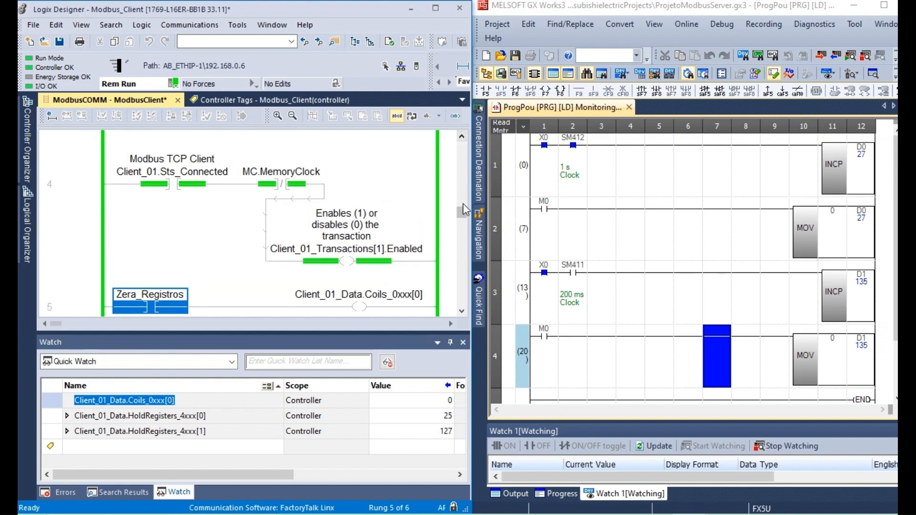
left_click_drag(463, 204, 466, 236)
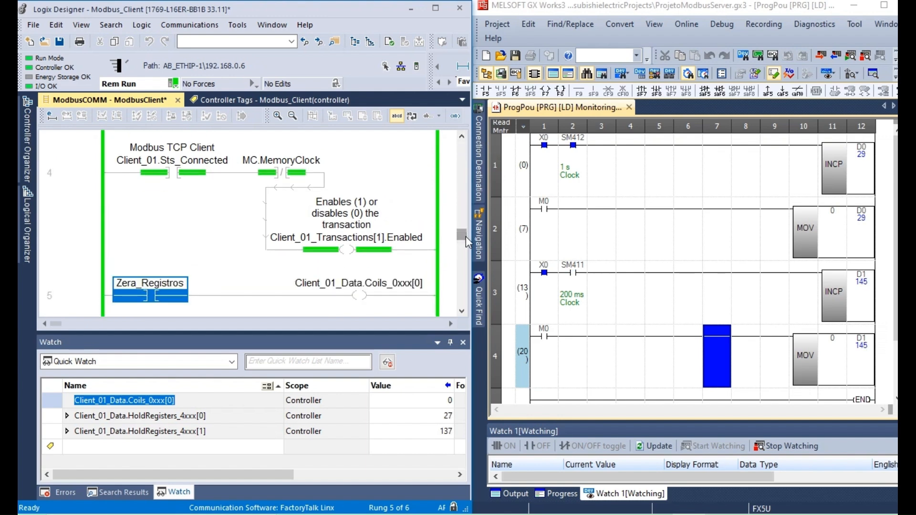